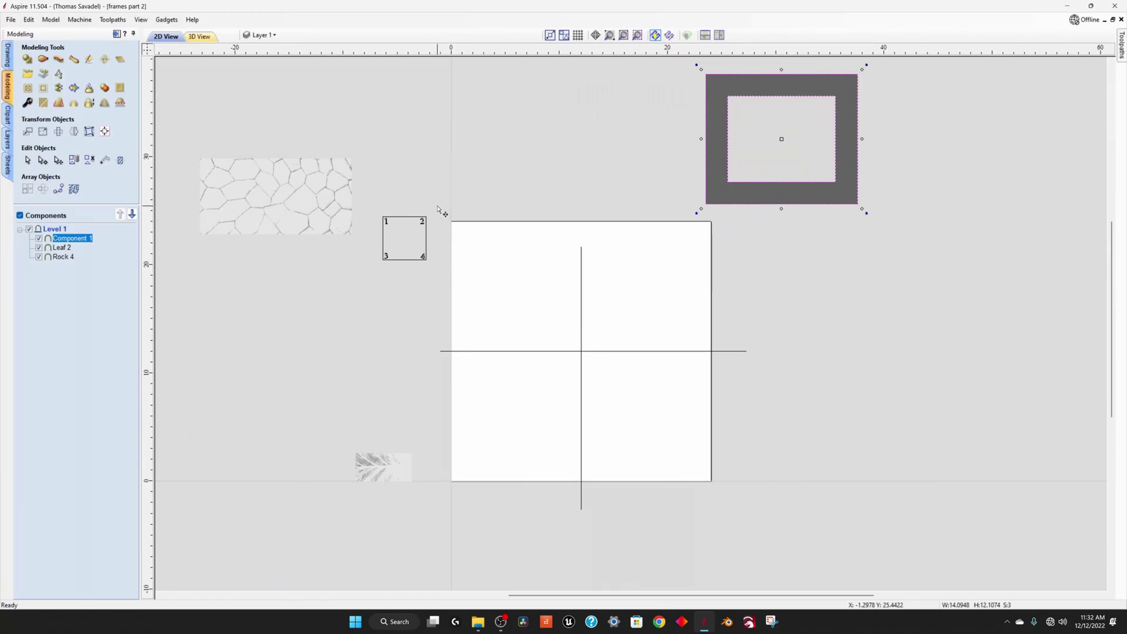
Replace the horizontal centre line with a new straight line about 29 inches long, crossing the job at Y 12.
drag(619, 411, 765, 508)
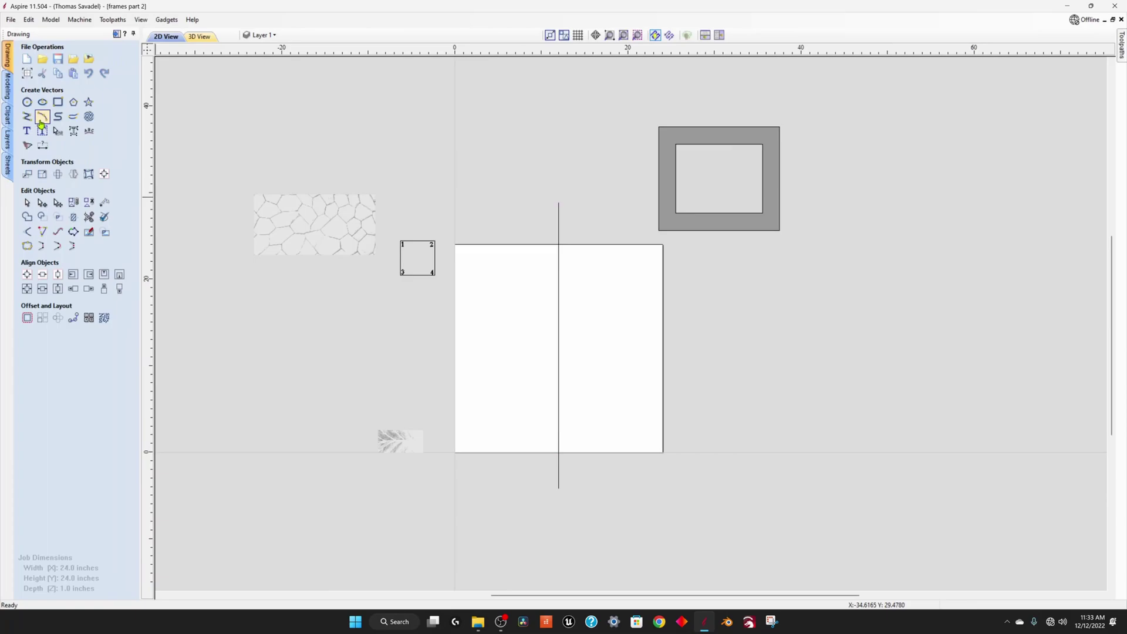
click(29, 116)
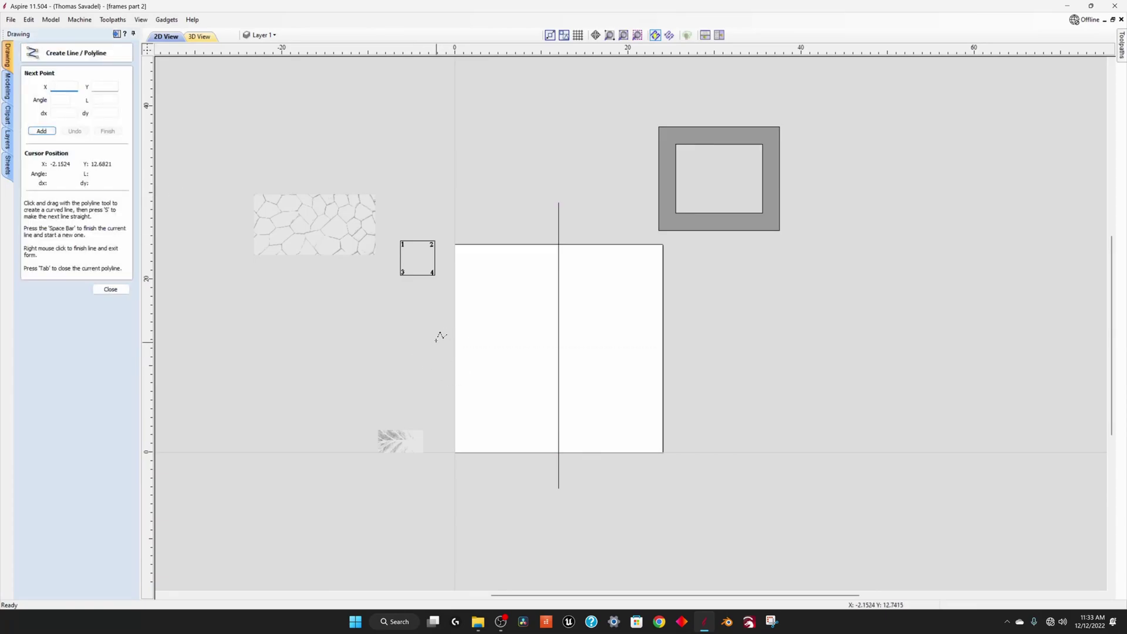
click(455, 348)
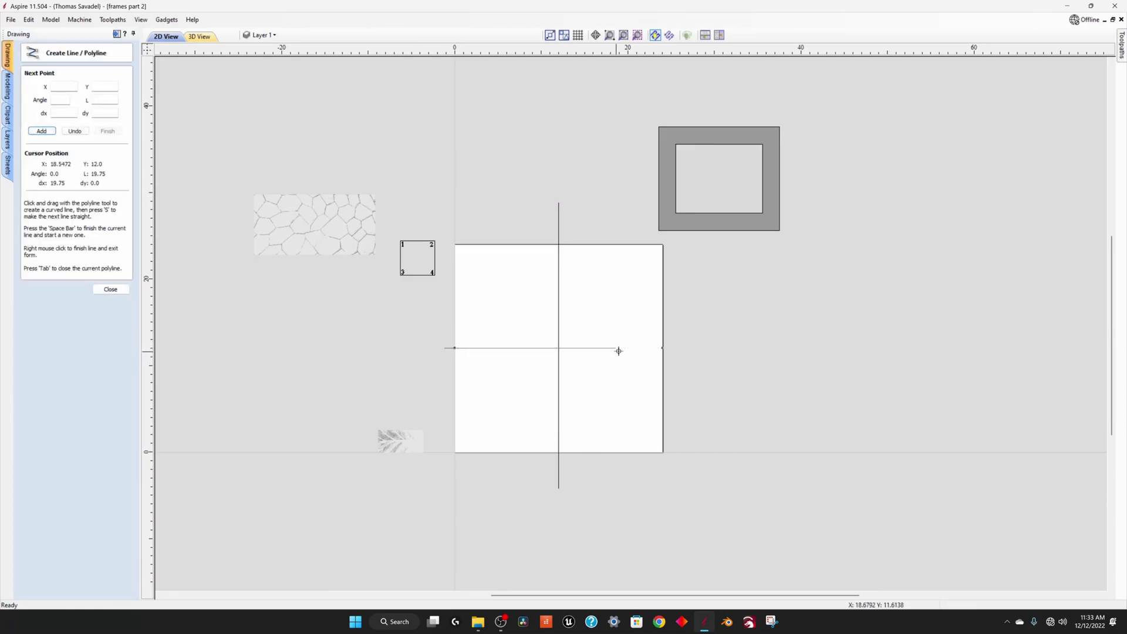
click(696, 348)
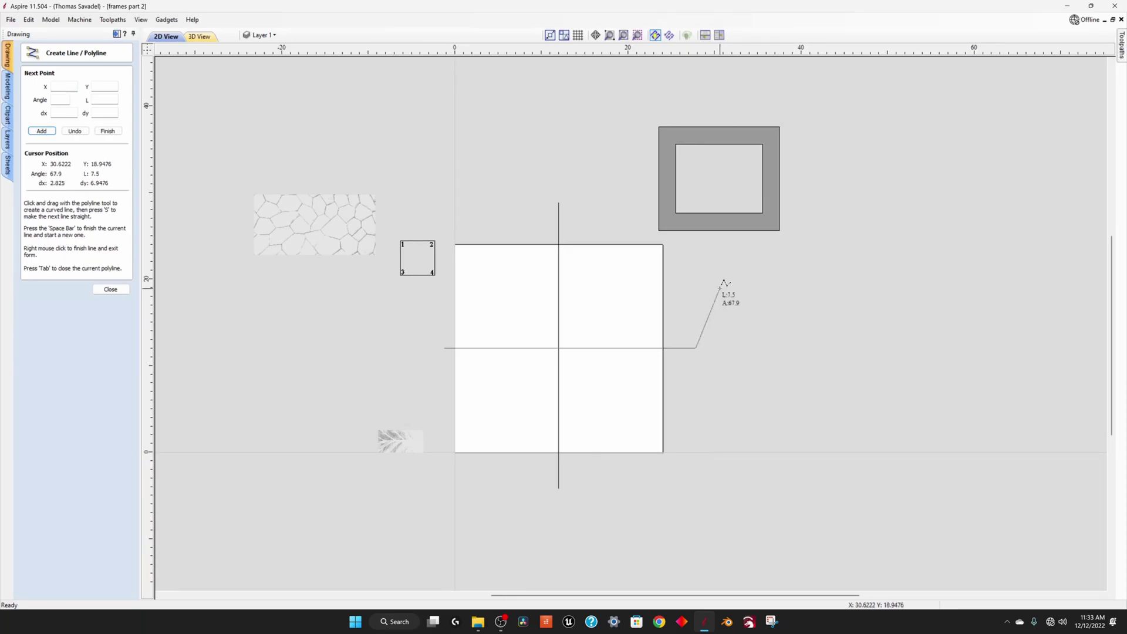
key(space)
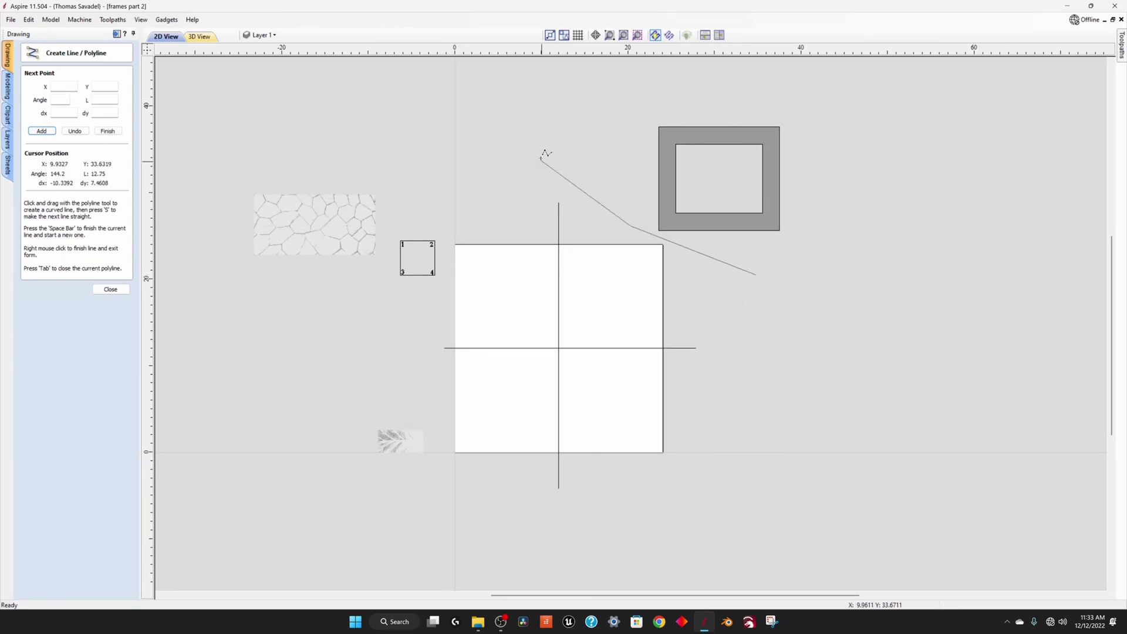
Draw two separate diagonal polylines outside the job area, and undo both of them.
key(space)
click(431, 141)
click(362, 310)
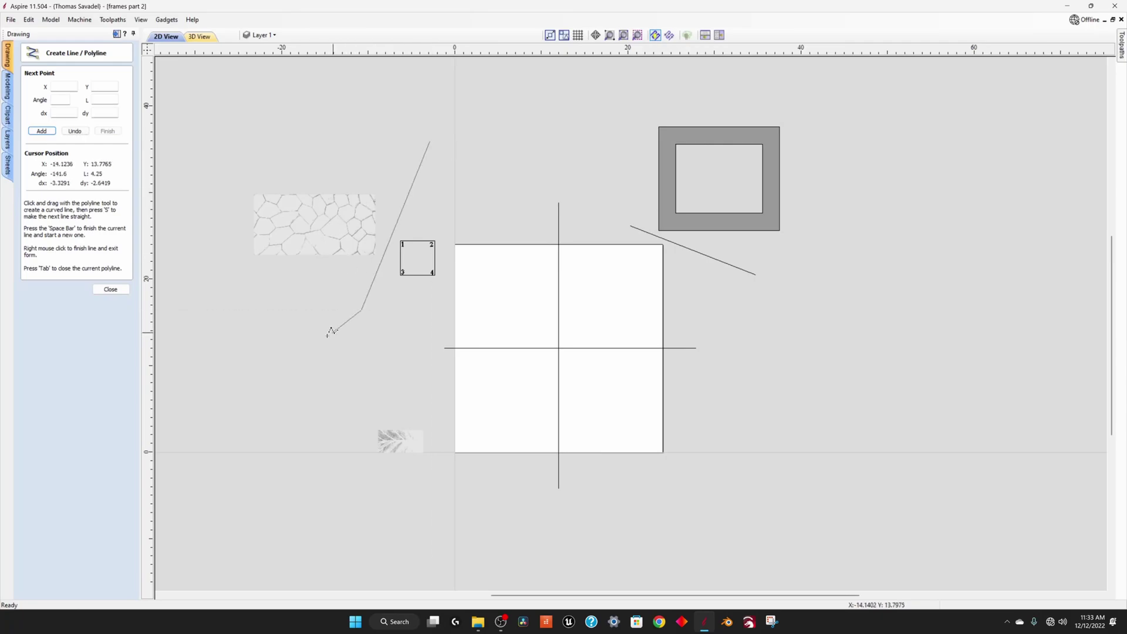
right_click(276, 310)
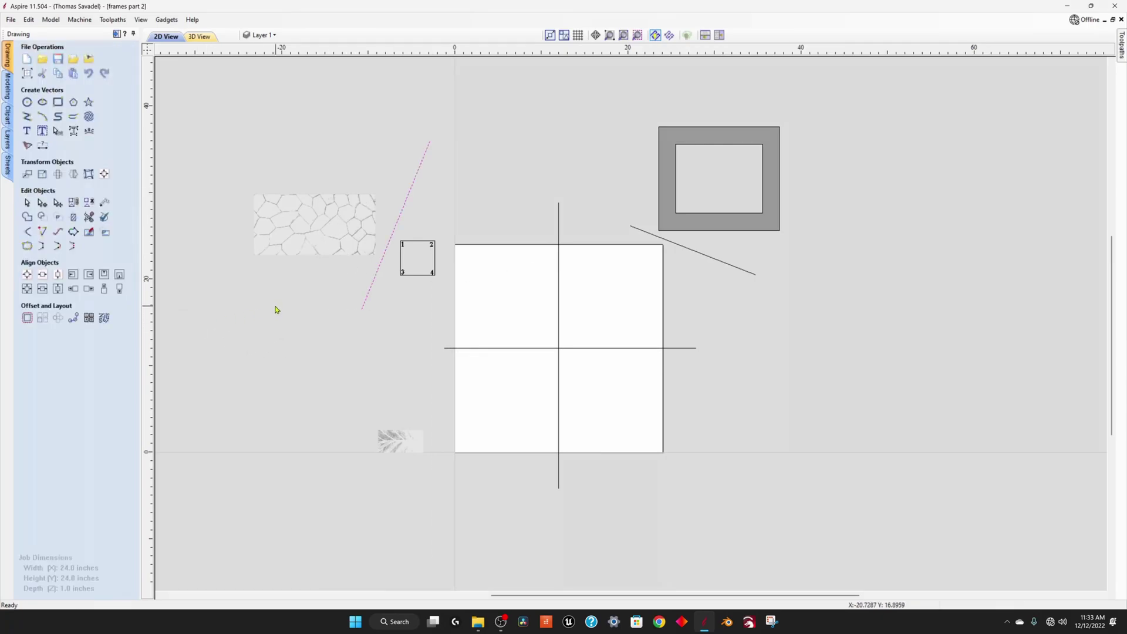
key(ctrl+z)
key(ctrl+z)
Move the numbered 4 x 4 inch square into the job so its upper-right corner meets the crossing of the centre lines.
scroll(495, 253, up, 2)
scroll(500, 248, down, 2)
scroll(439, 225, up, 2)
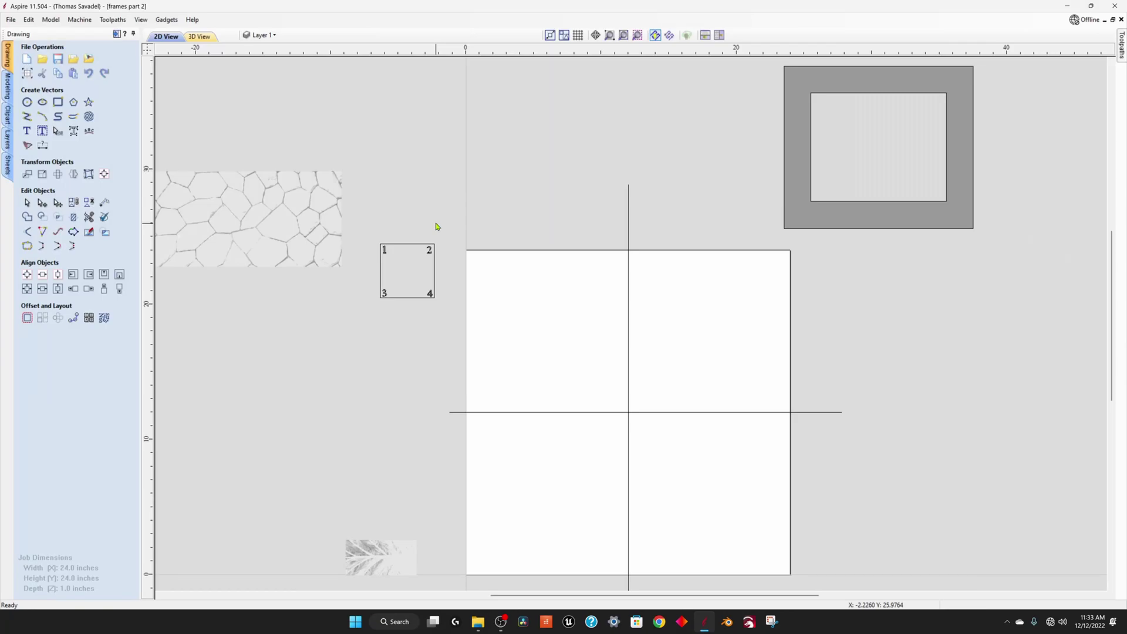
drag(375, 233, 600, 440)
click(514, 457)
click(596, 421)
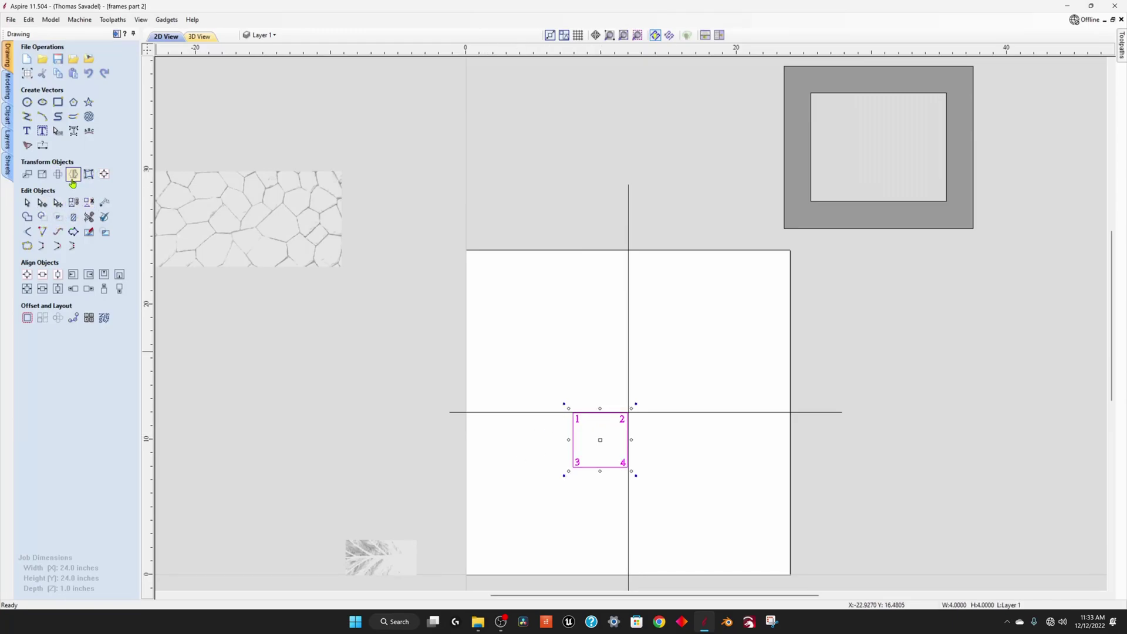
Create successive mirrored copies of the numbered square to the right, top and left, forming a 2 x 2 block around the job centre.
click(73, 175)
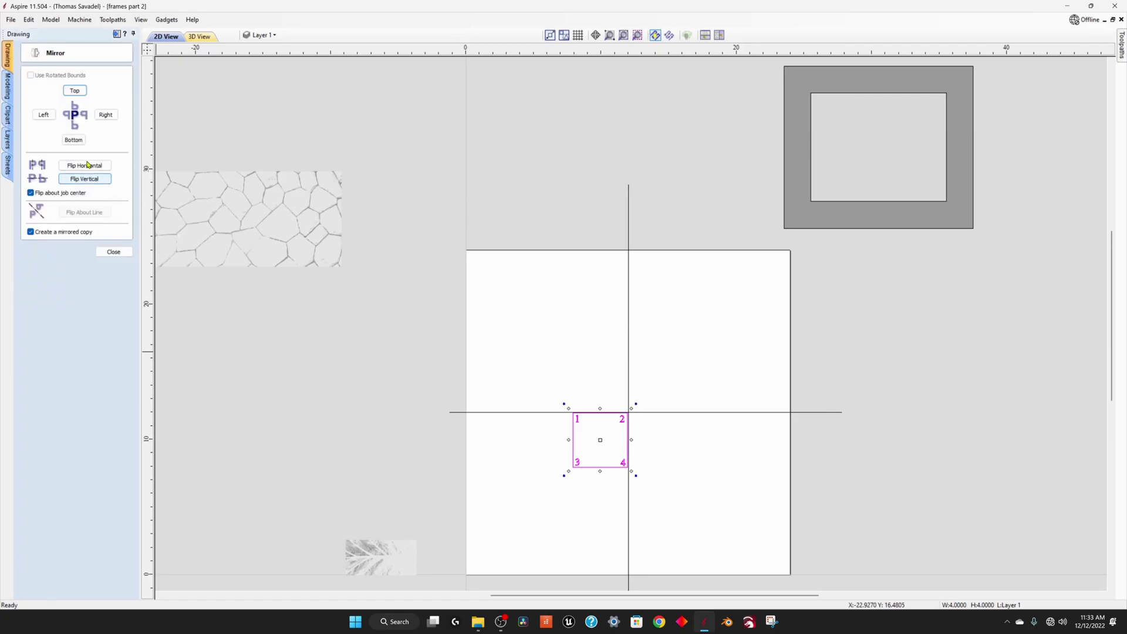
click(105, 116)
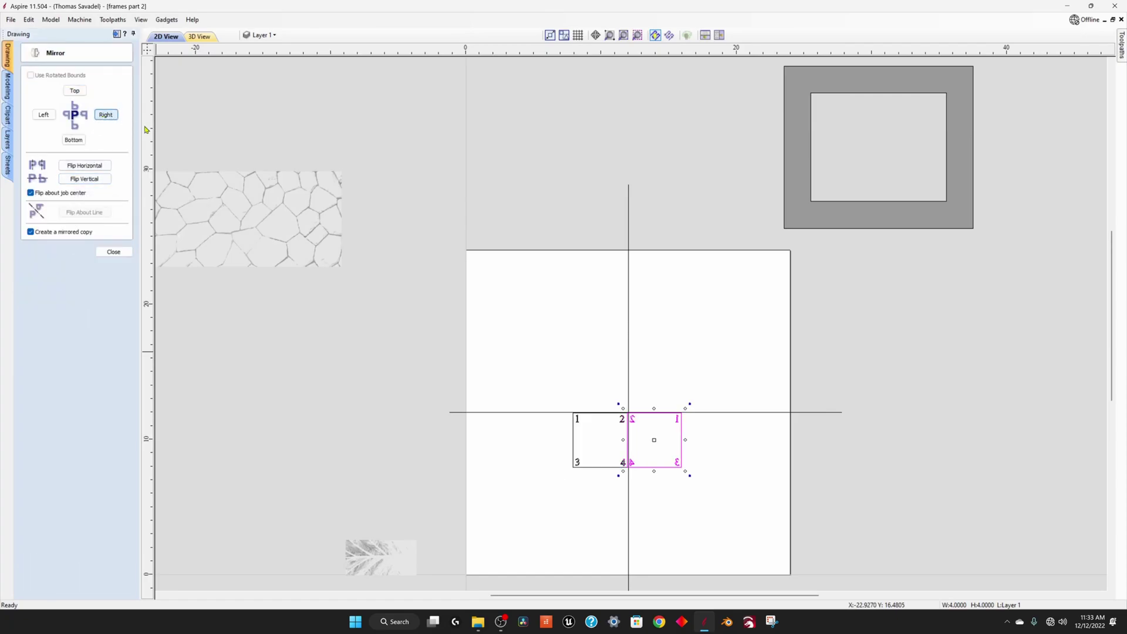
click(72, 90)
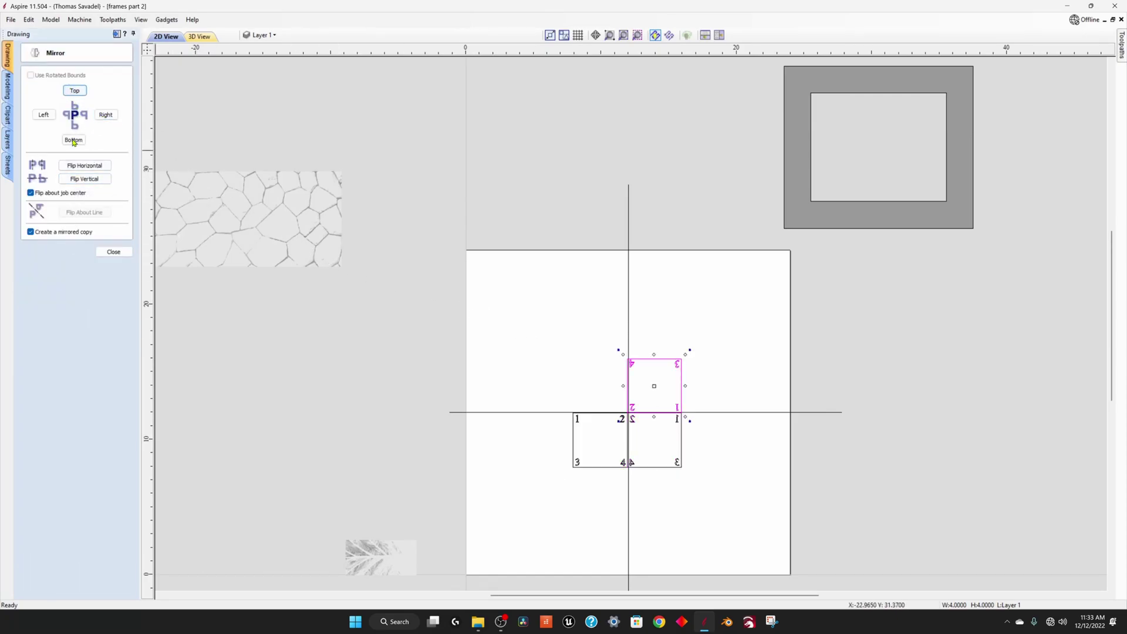
click(43, 114)
scroll(529, 470, up, 3)
scroll(558, 440, up, 3)
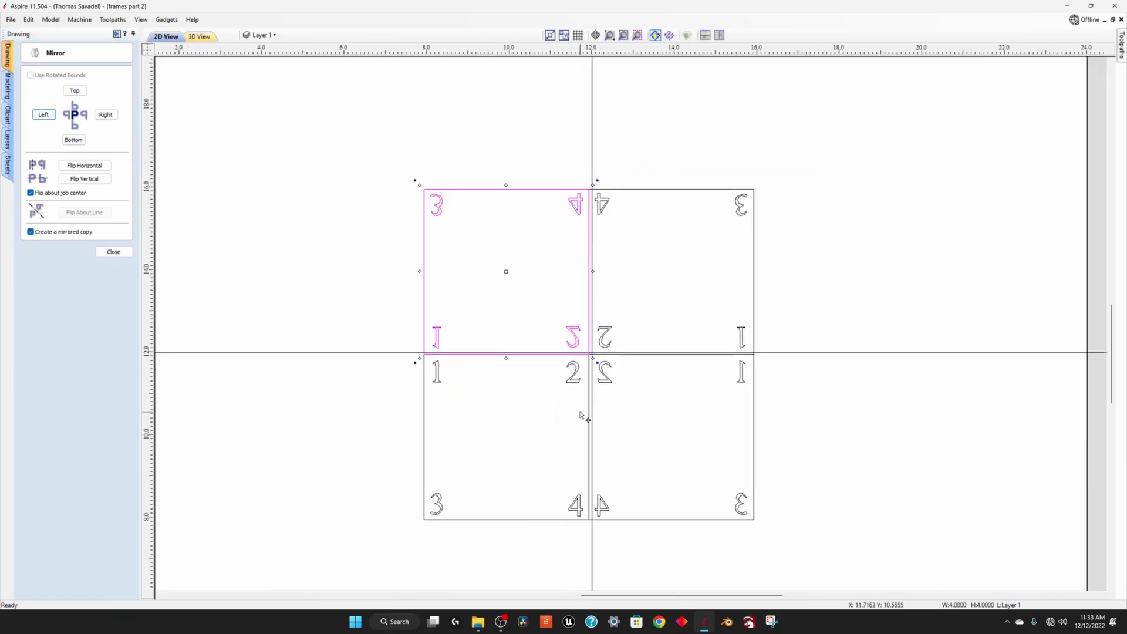
click(565, 396)
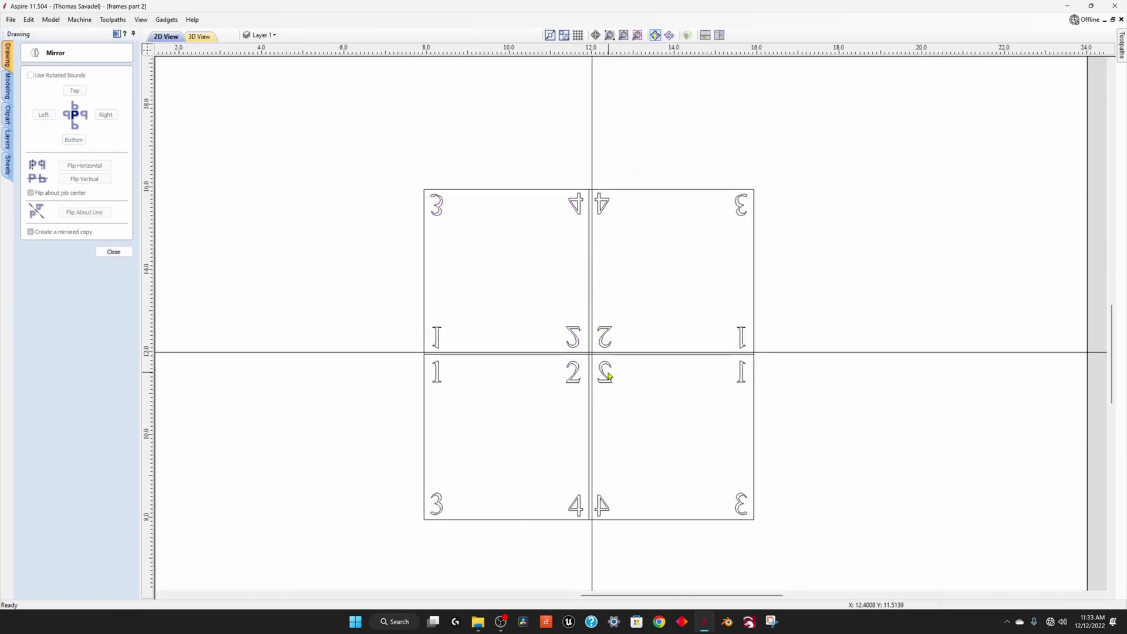
scroll(483, 377, down, 4)
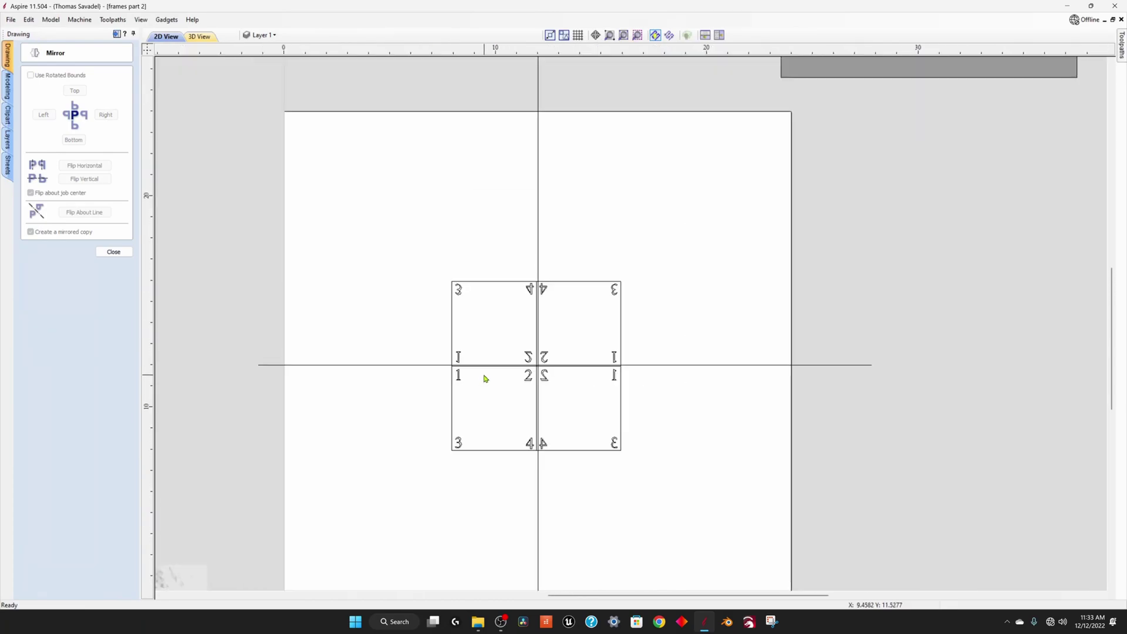
scroll(478, 382, up, 3)
scroll(444, 390, down, 1)
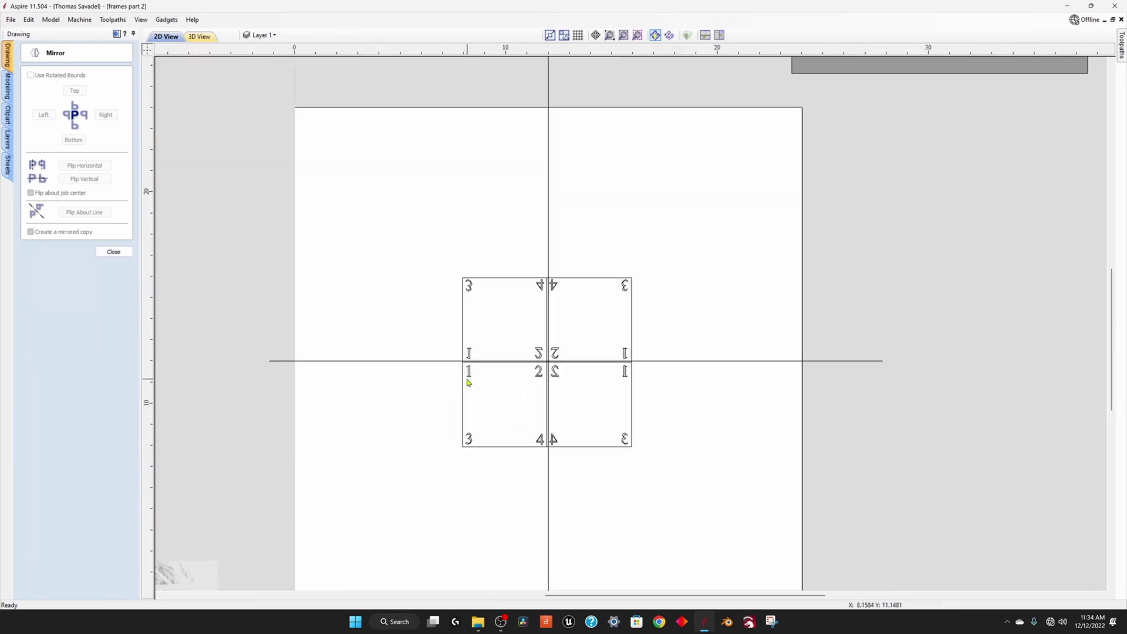
scroll(491, 377, down, 2)
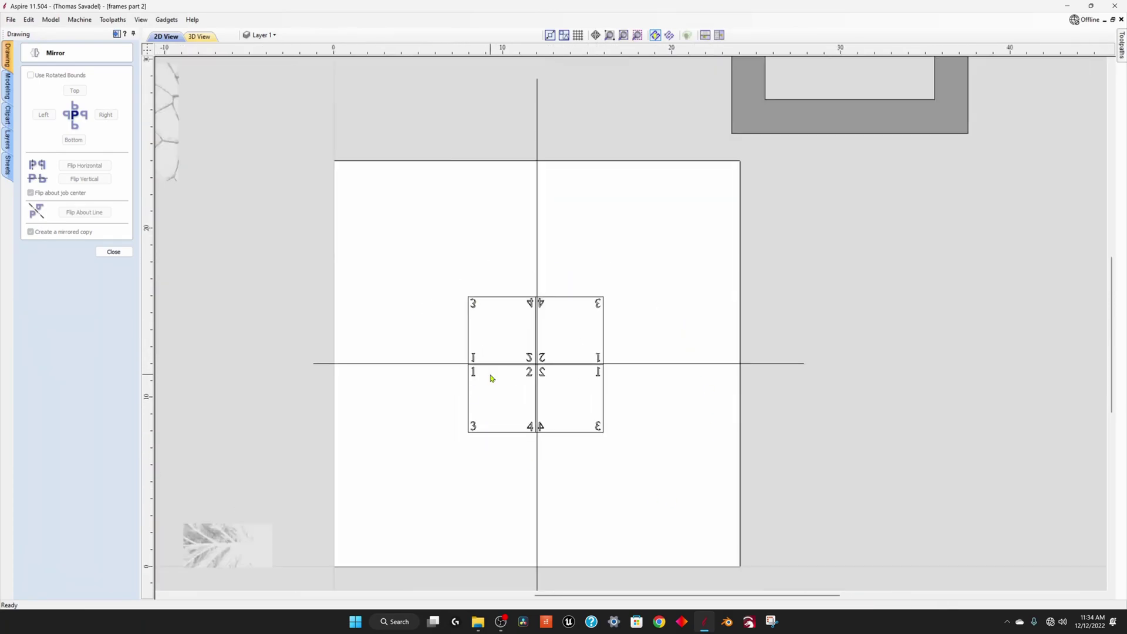
click(114, 251)
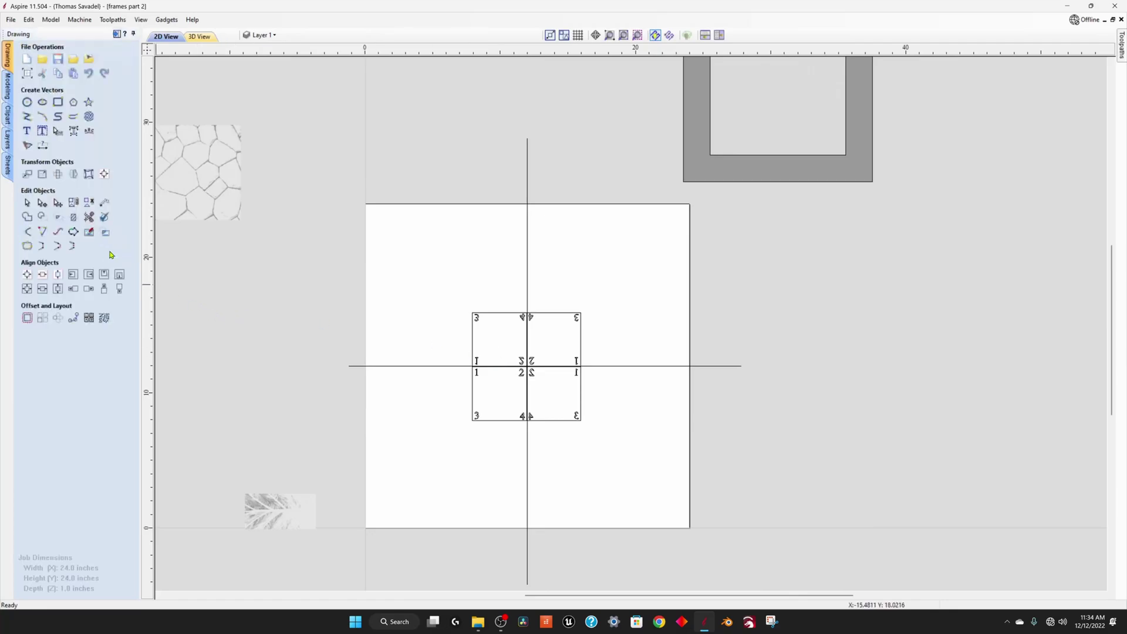
Extend the block to a 3 x 3 grid by mirroring copies from its upper-left square once left, twice downward and twice right.
click(487, 317)
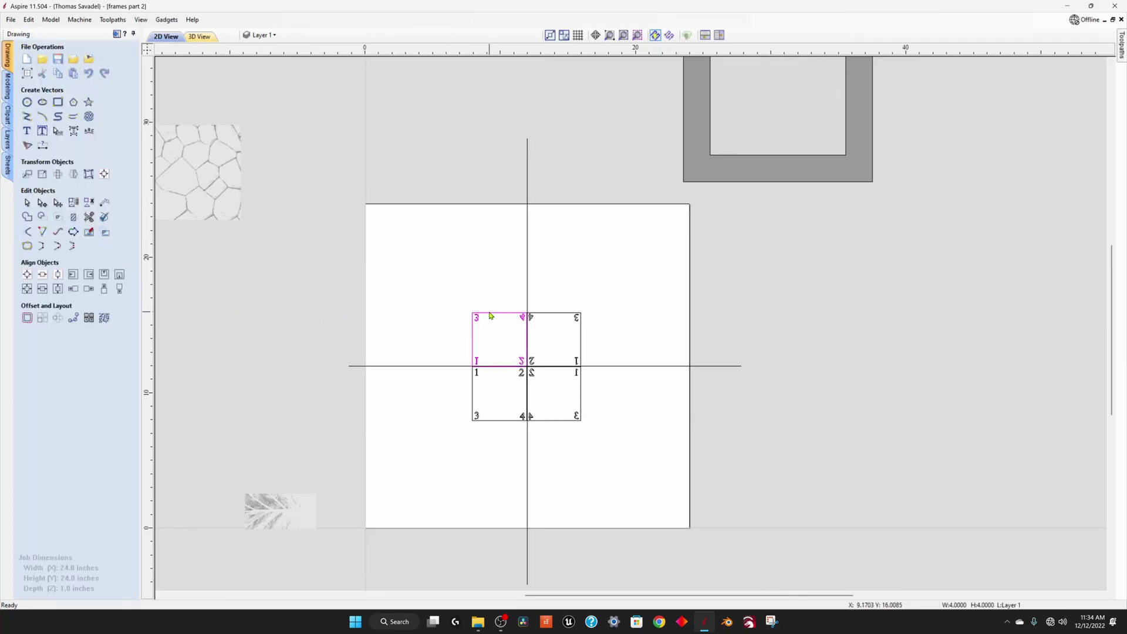
click(491, 316)
click(72, 174)
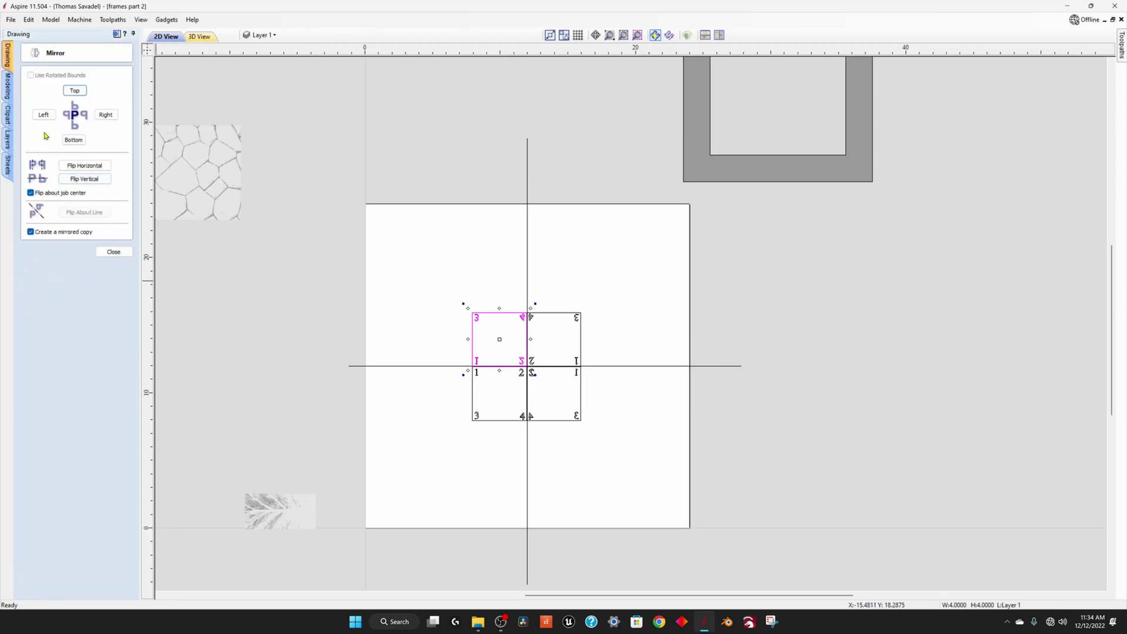
click(44, 114)
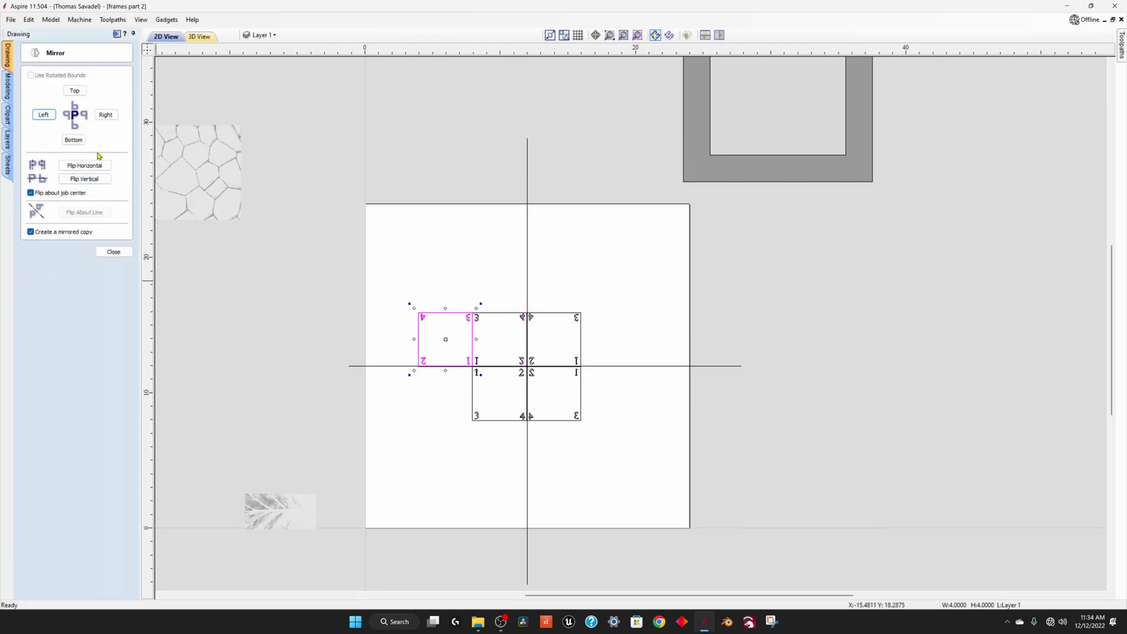
click(81, 142)
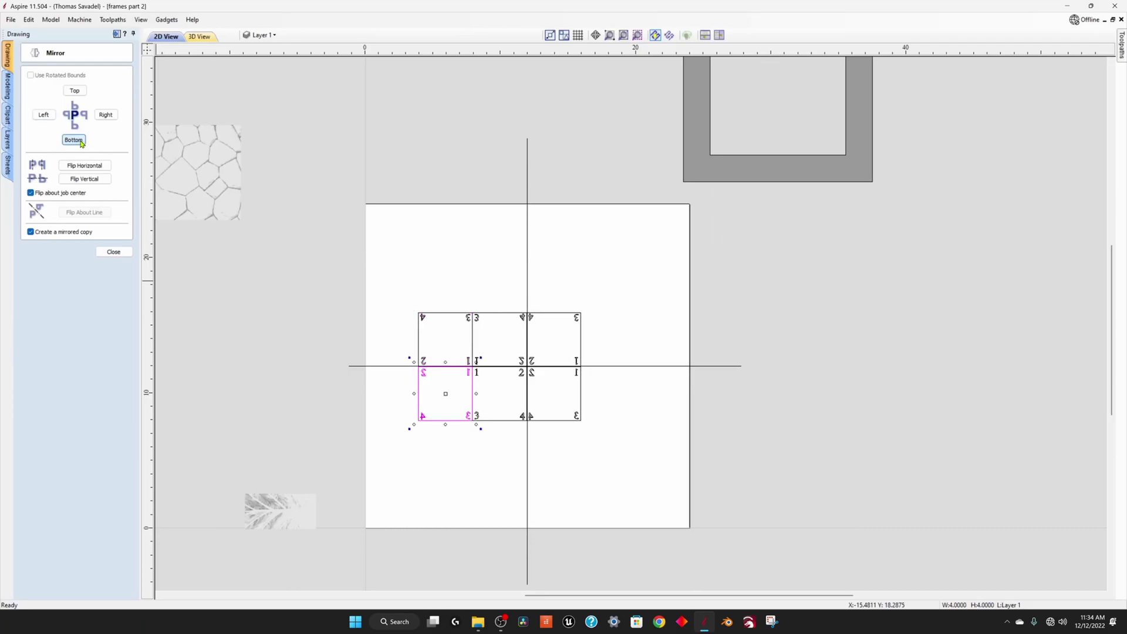
click(105, 116)
click(105, 116)
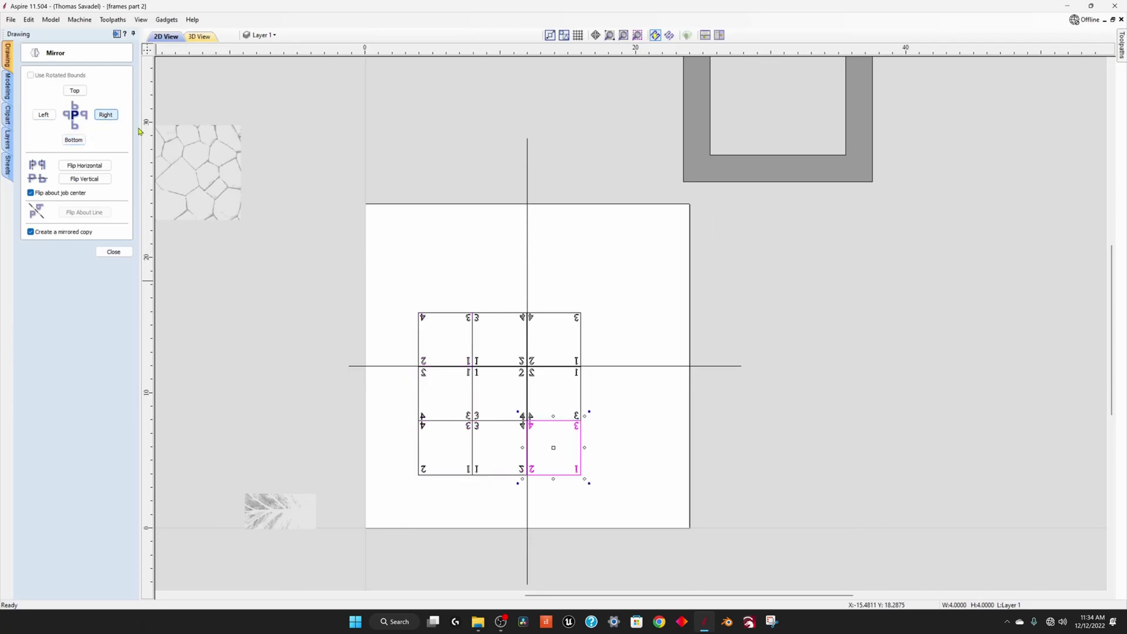
click(617, 282)
scroll(581, 294, up, 2)
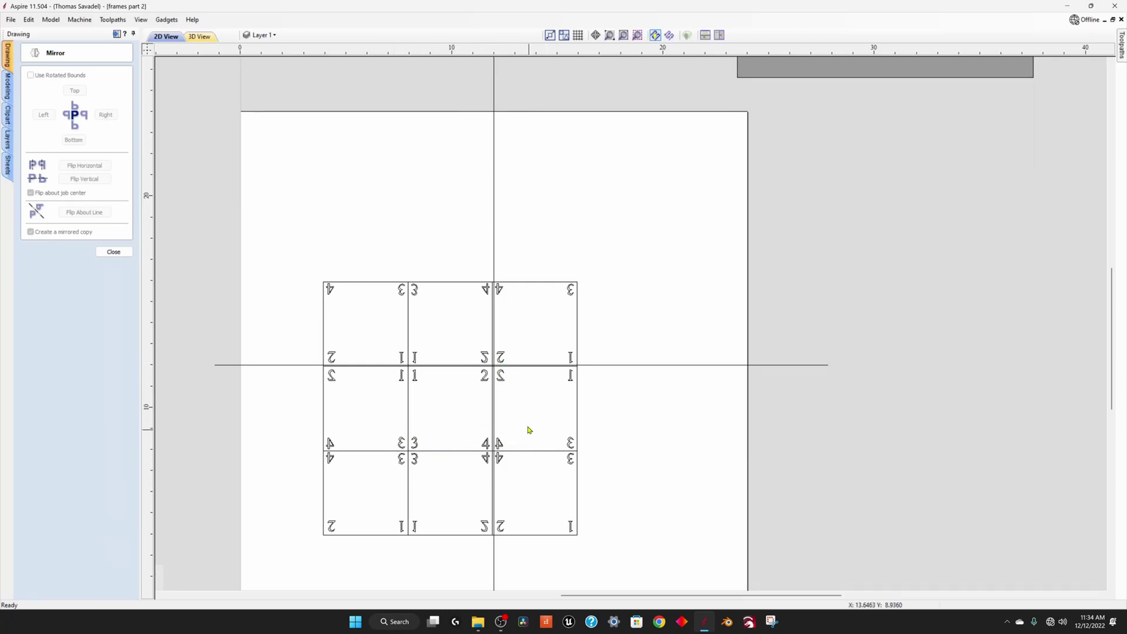
Move the upper-right square of the grid away from its neighbours and back into its corner.
click(540, 284)
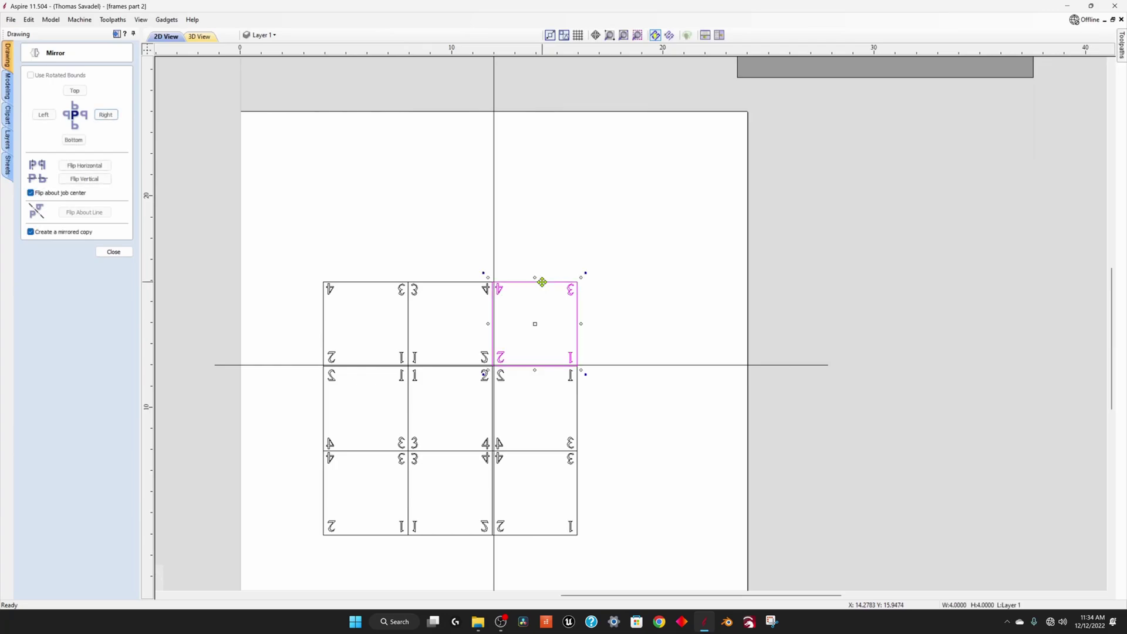
drag(536, 322, 605, 252)
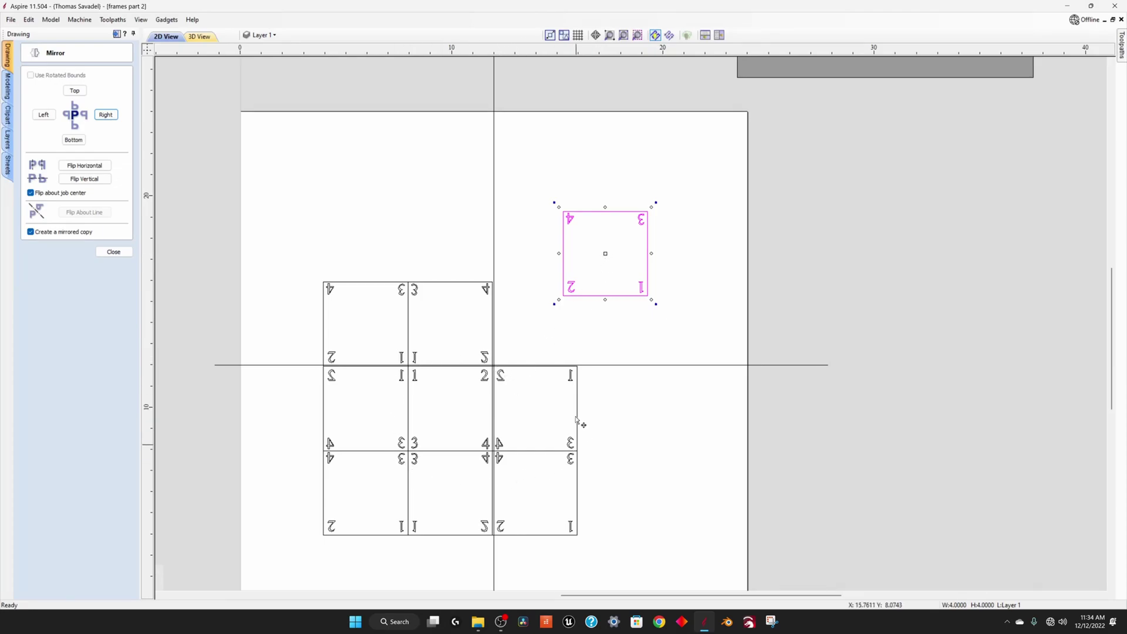
drag(606, 252, 537, 317)
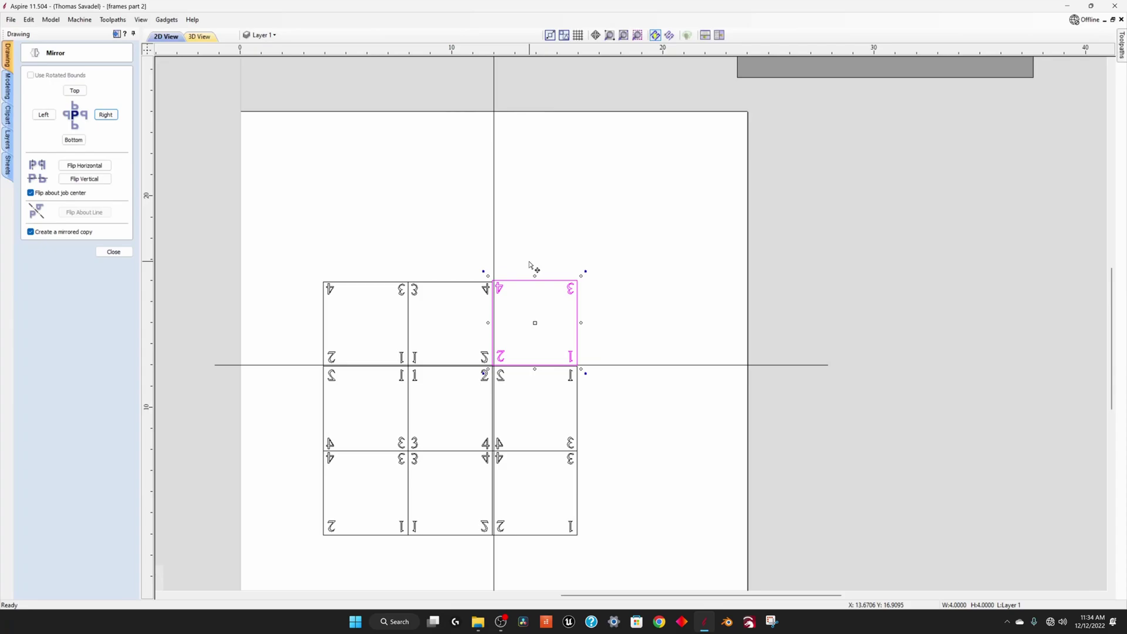
Select all nine numbered squares and move them off the job into the empty area left of it.
drag(403, 263, 574, 415)
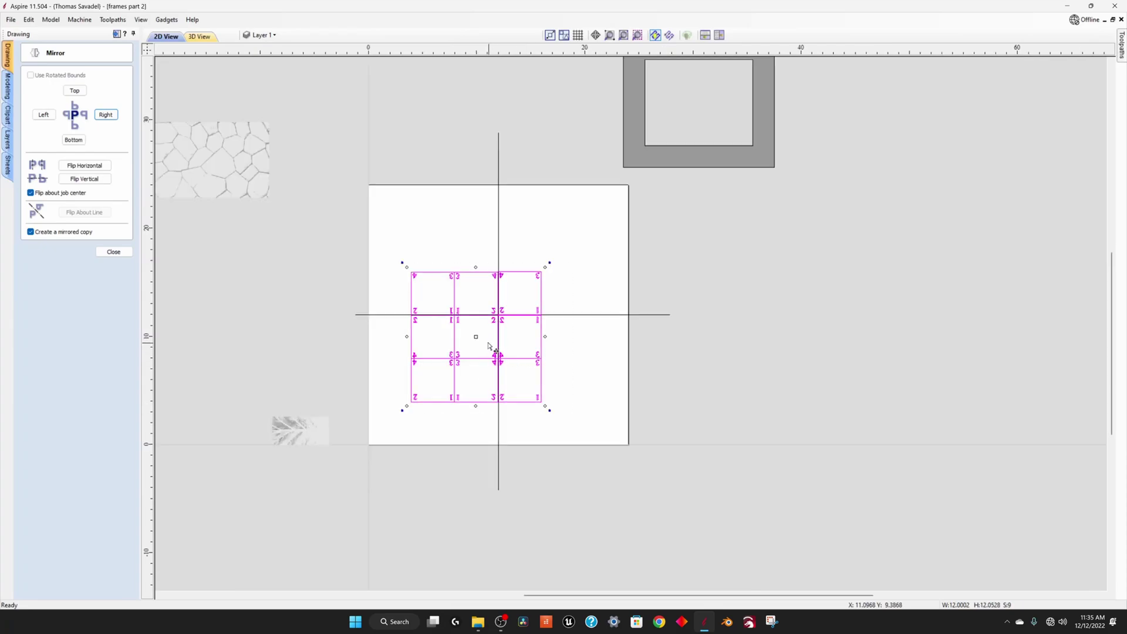
drag(478, 335, 242, 302)
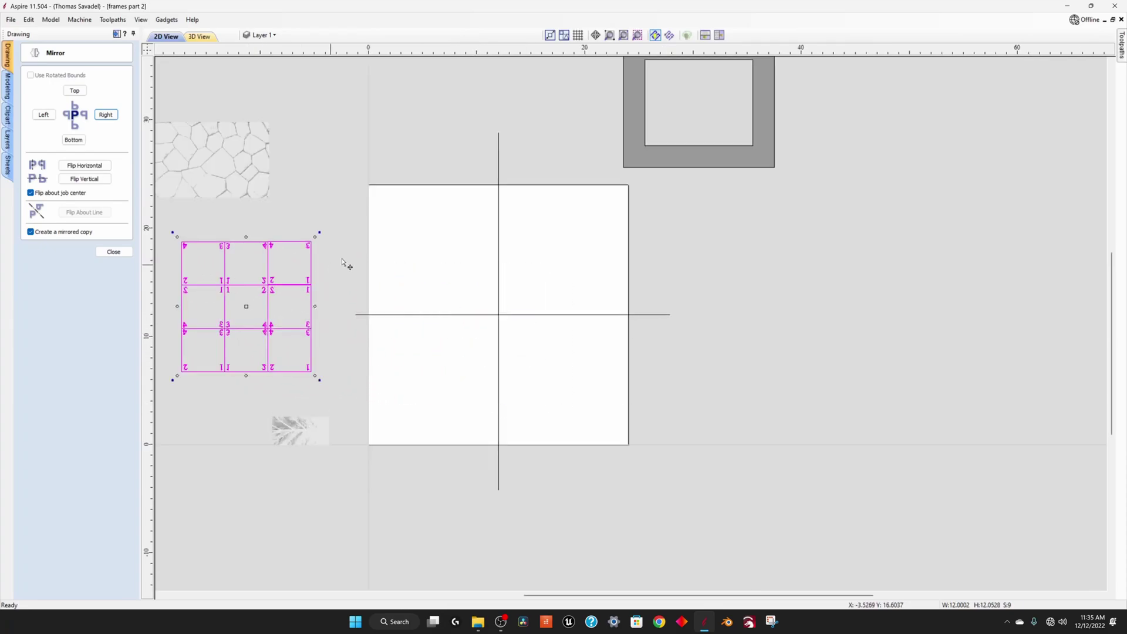
scroll(435, 219, down, 2)
scroll(418, 235, up, 2)
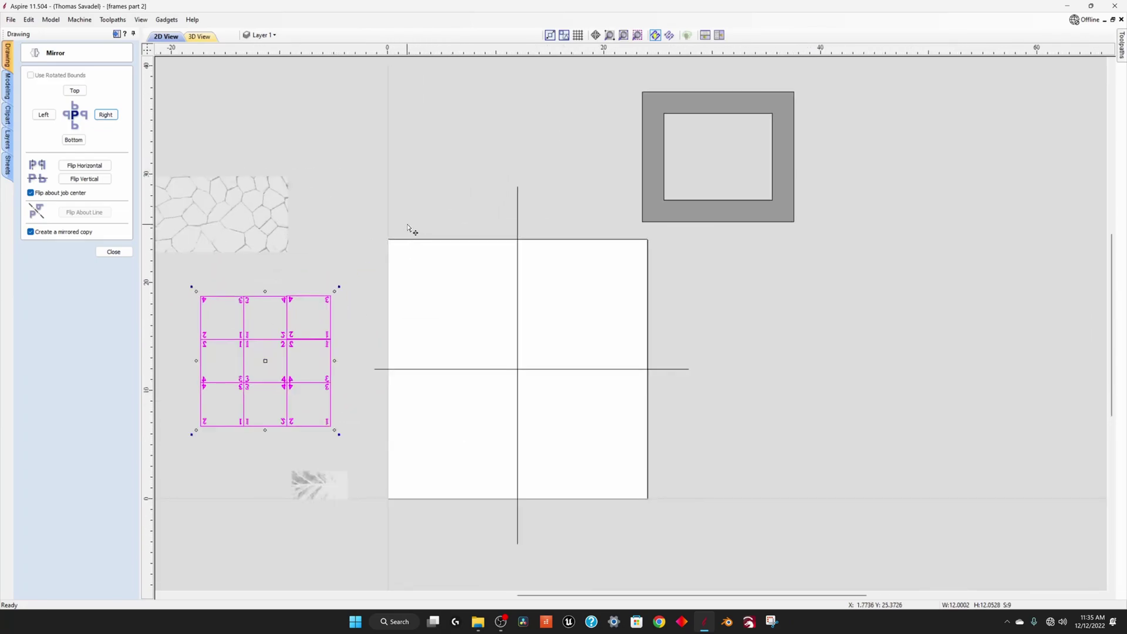
Place the stone texture in the job's lower-left quadrant against both centre lines, scaled to about 11.26 x 5.67 inches.
scroll(412, 228, down, 1)
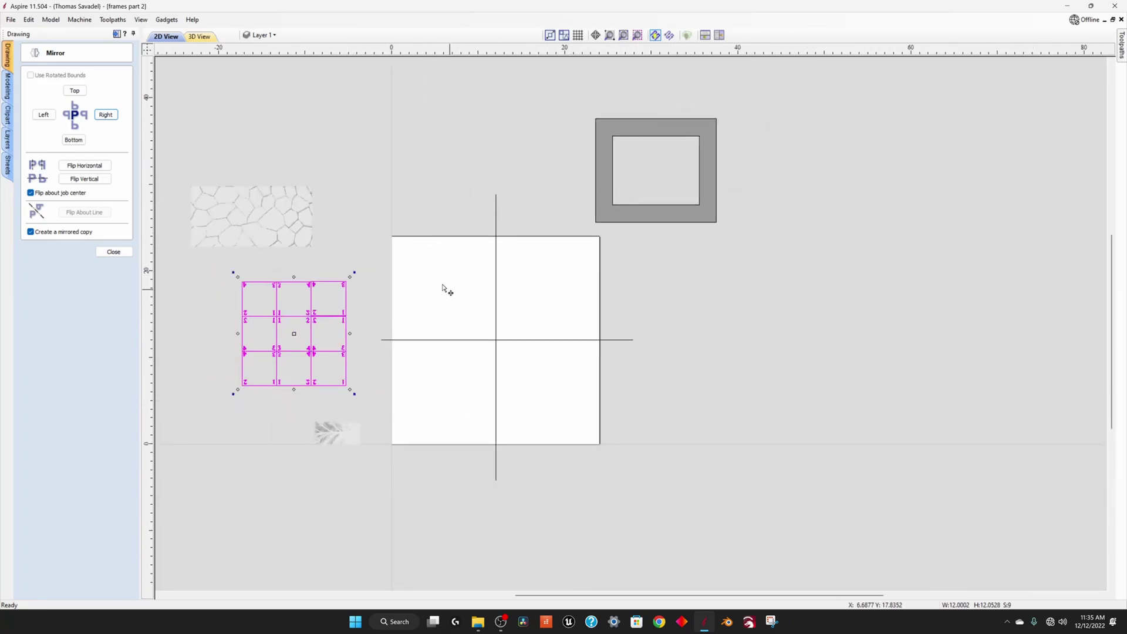
click(245, 223)
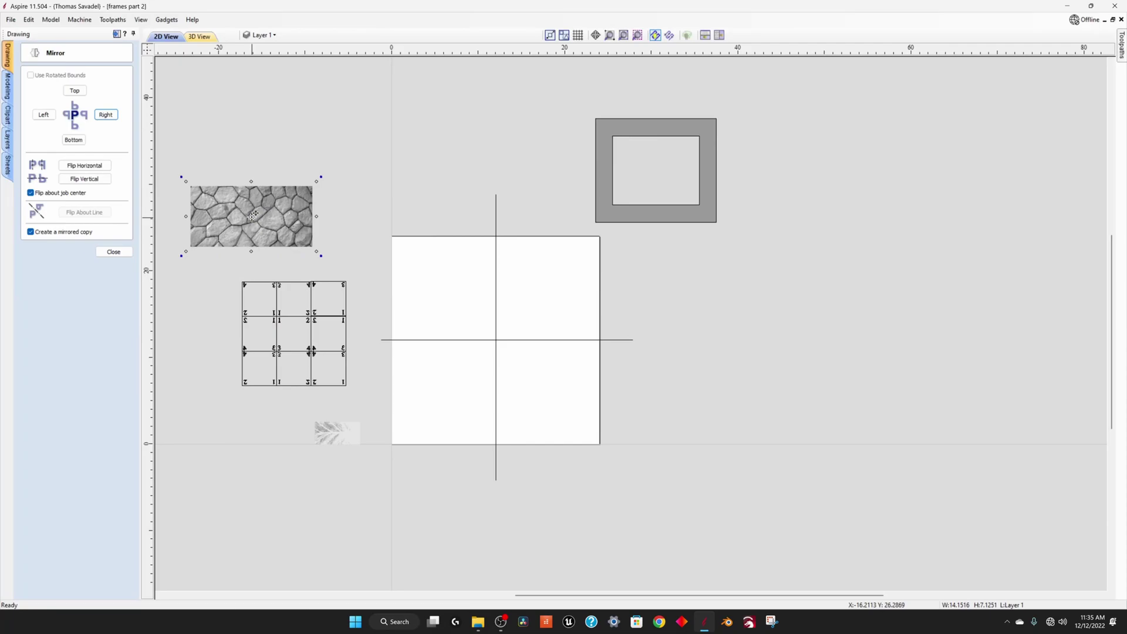
drag(251, 221, 428, 351)
scroll(500, 364, up, 2)
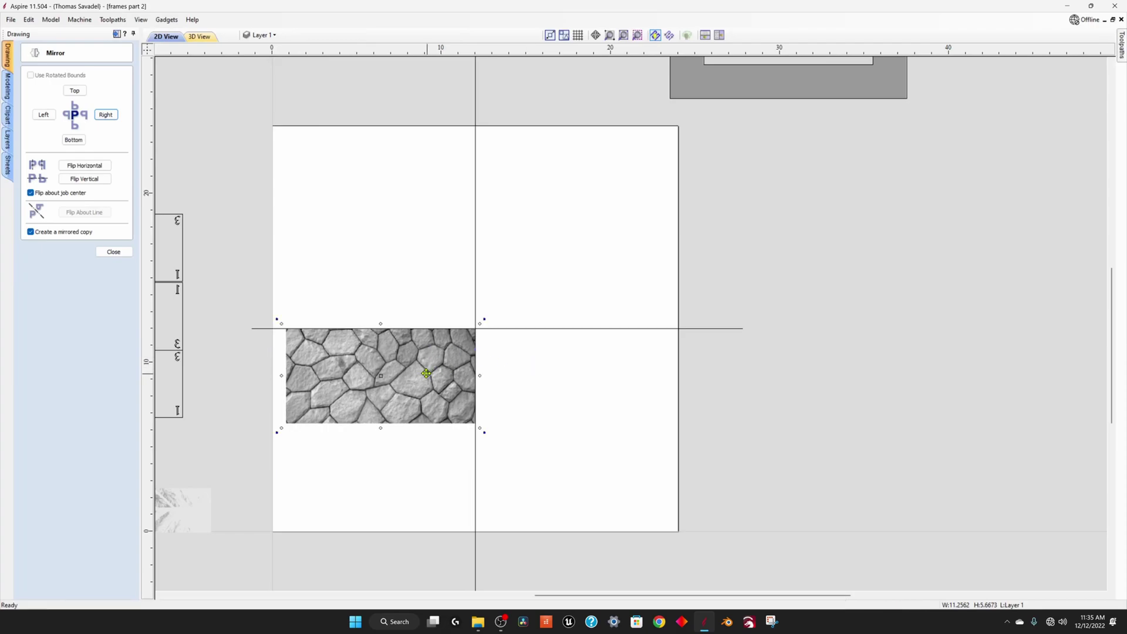
click(427, 377)
Mirror copies of the stone texture right, up and left to form a 2 x 2 block around the job centre.
click(113, 251)
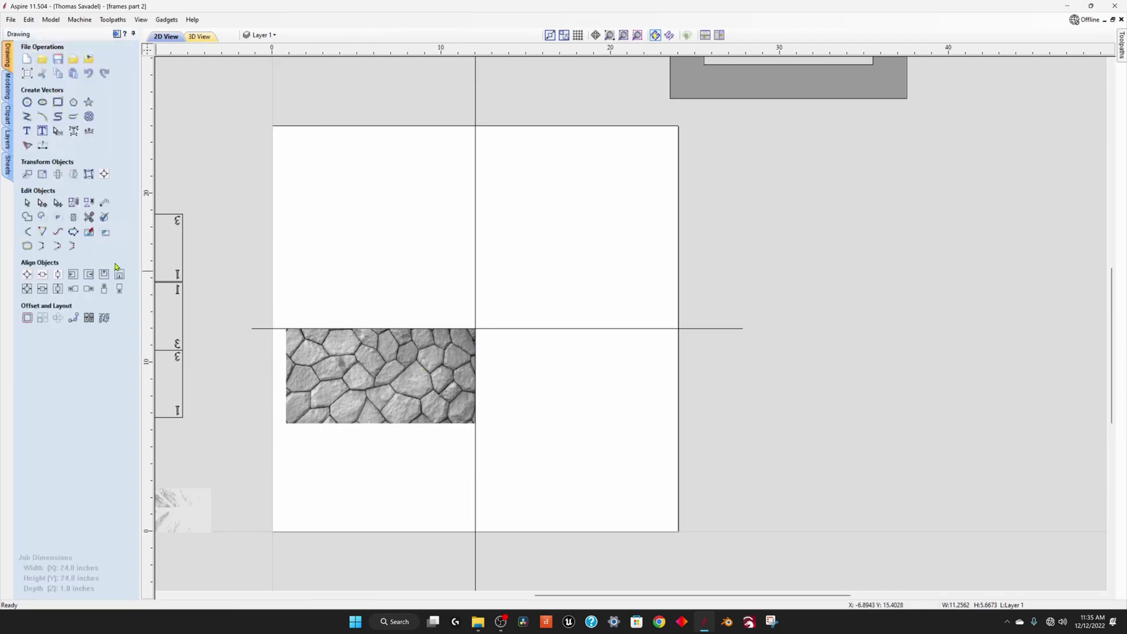
click(64, 175)
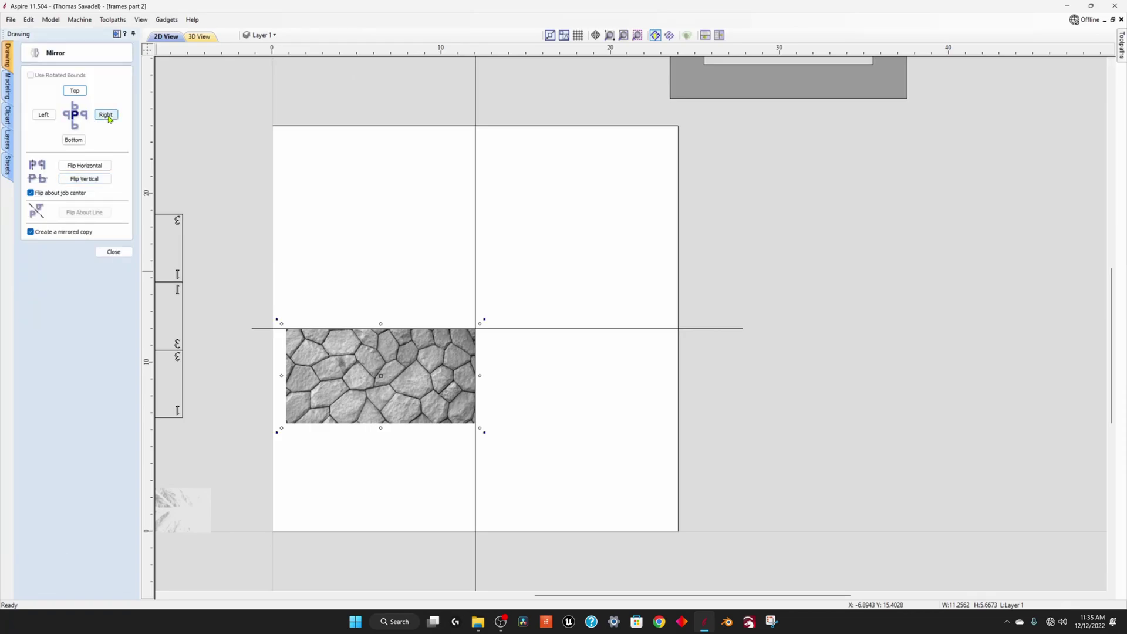
click(106, 115)
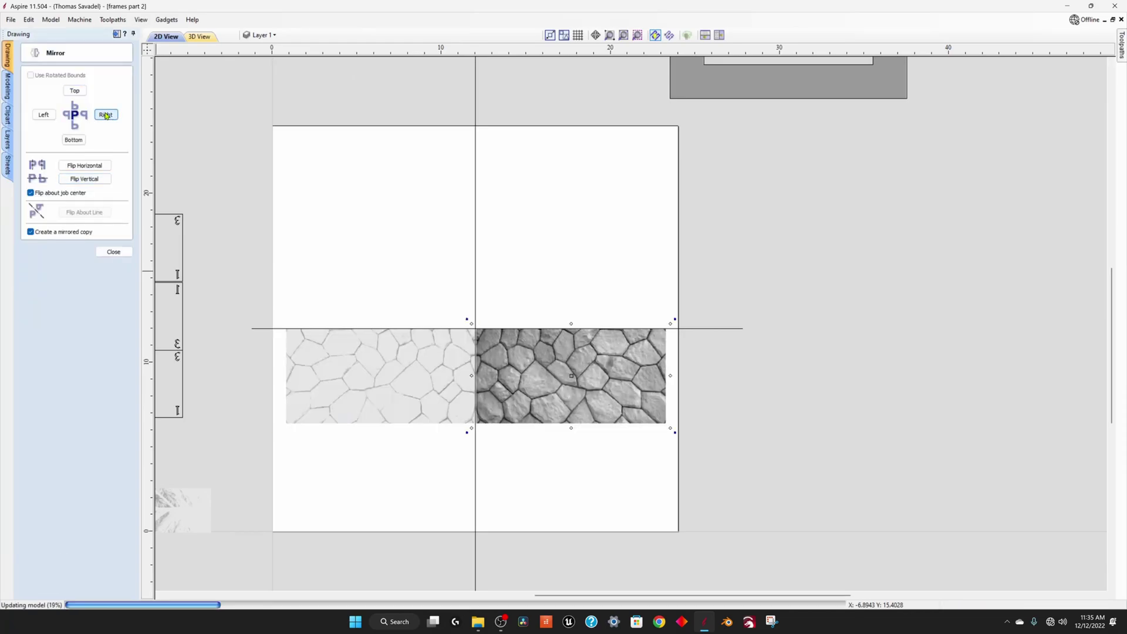
click(80, 93)
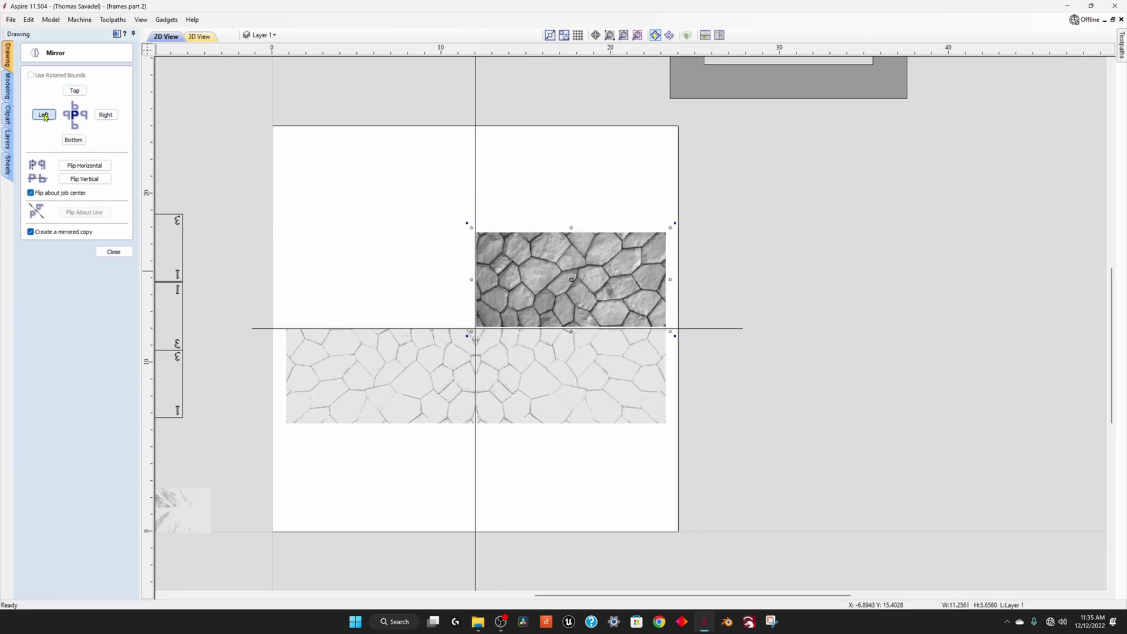
click(44, 115)
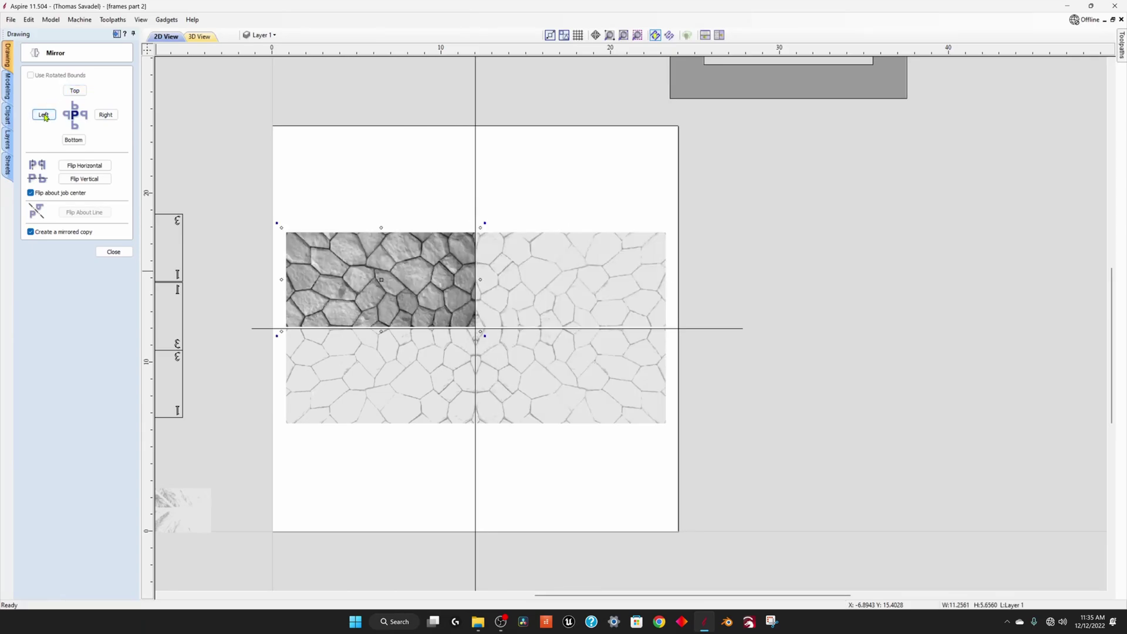
Inspect the seams of the mirrored 2 x 2 stone block in the 3D view, and return to the 2D view.
click(364, 182)
click(199, 37)
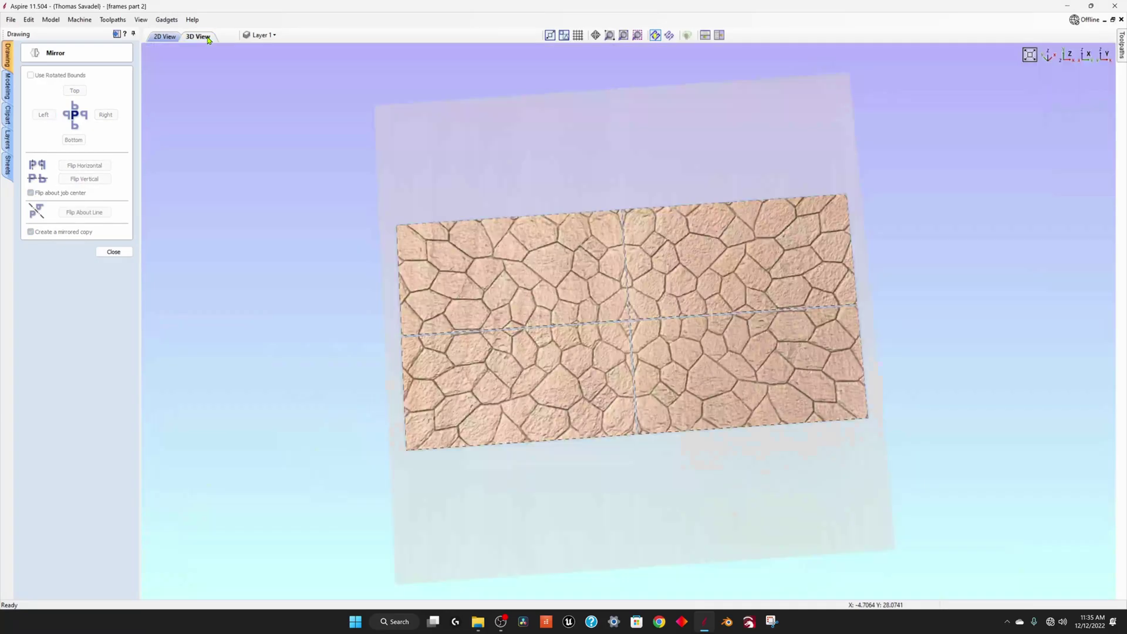
drag(668, 323, 640, 329)
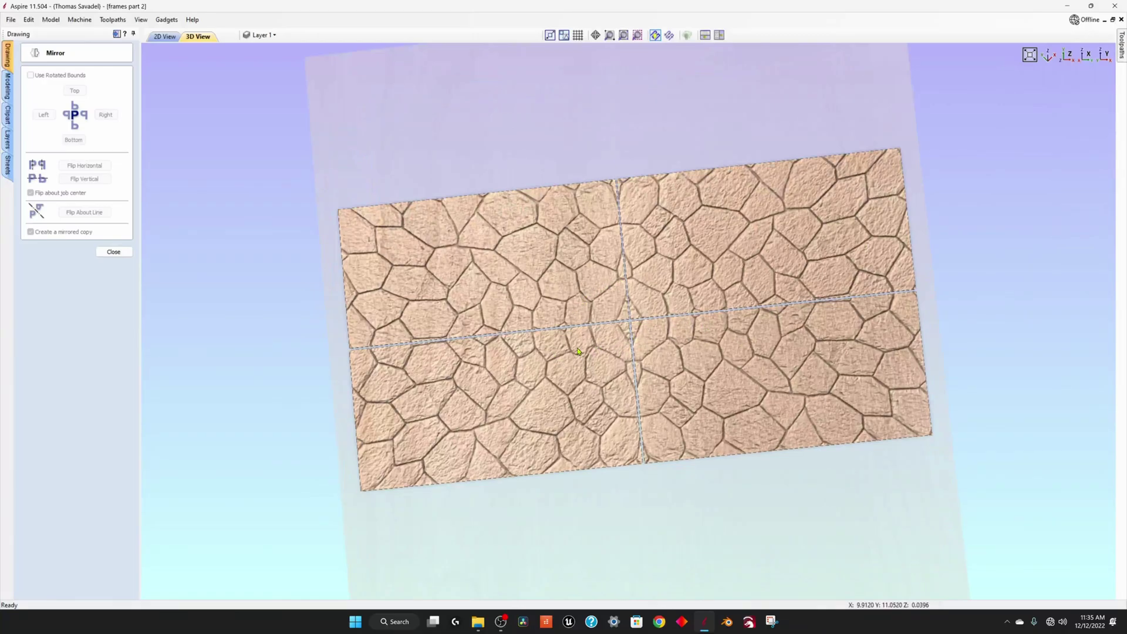
mouse_move(653, 472)
mouse_down()
mouse_move(611, 365)
mouse_move(673, 460)
mouse_move(661, 458)
mouse_up()
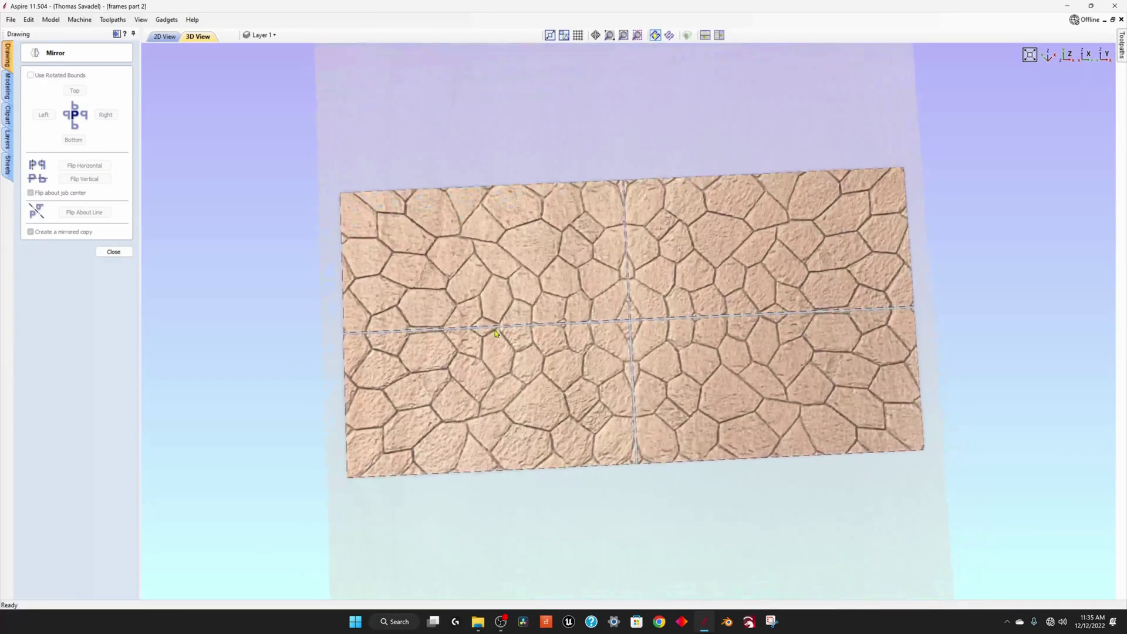
click(165, 36)
click(408, 267)
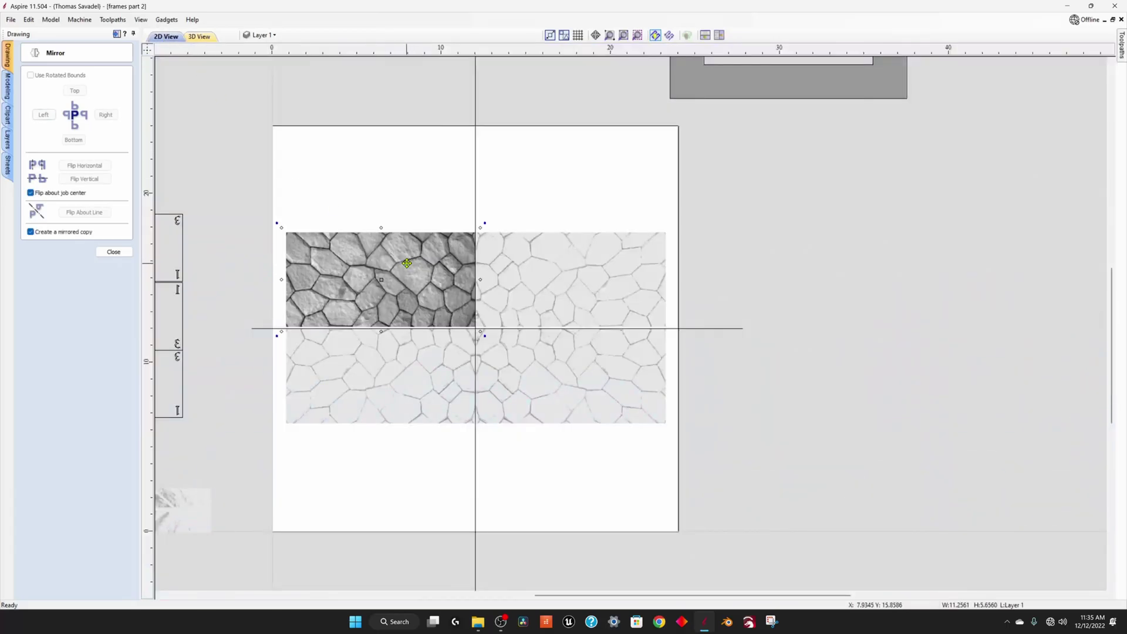
Select all four stone pieces, scale them to about 12.22 x 6.15 inches and move them to the job's right half.
drag(282, 208, 677, 447)
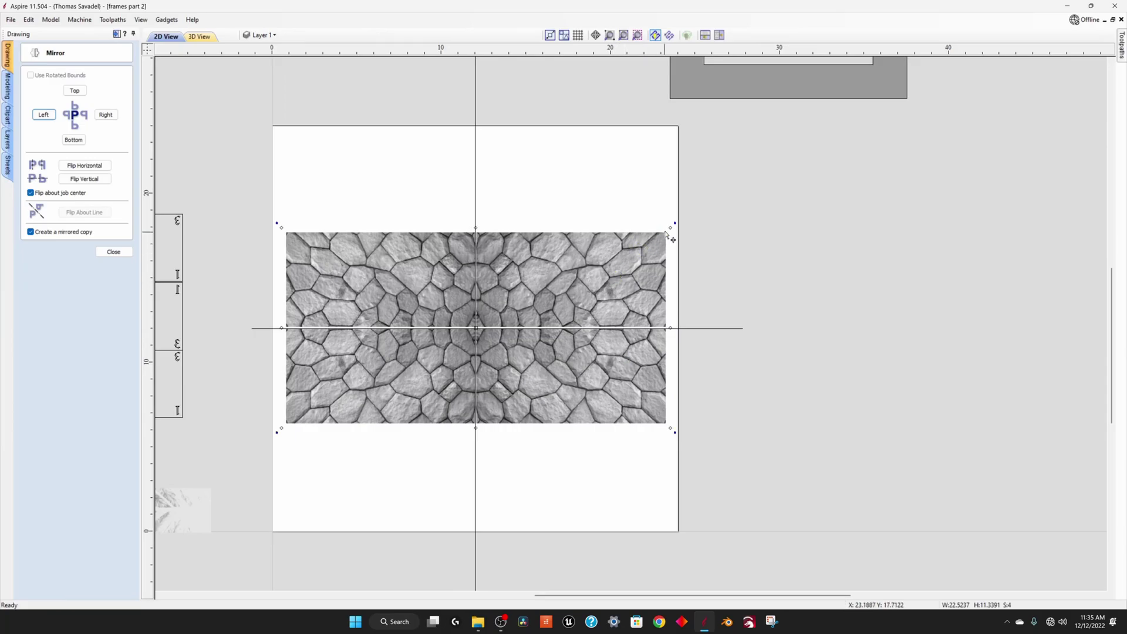
drag(668, 233, 495, 320)
drag(443, 351, 621, 317)
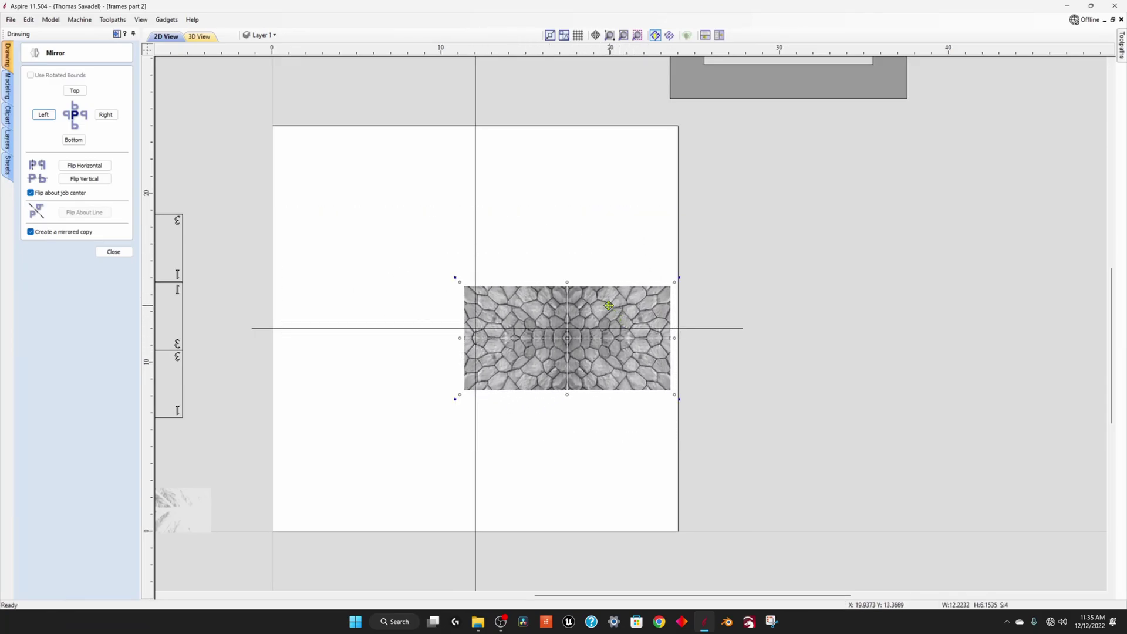
scroll(555, 310, up, 4)
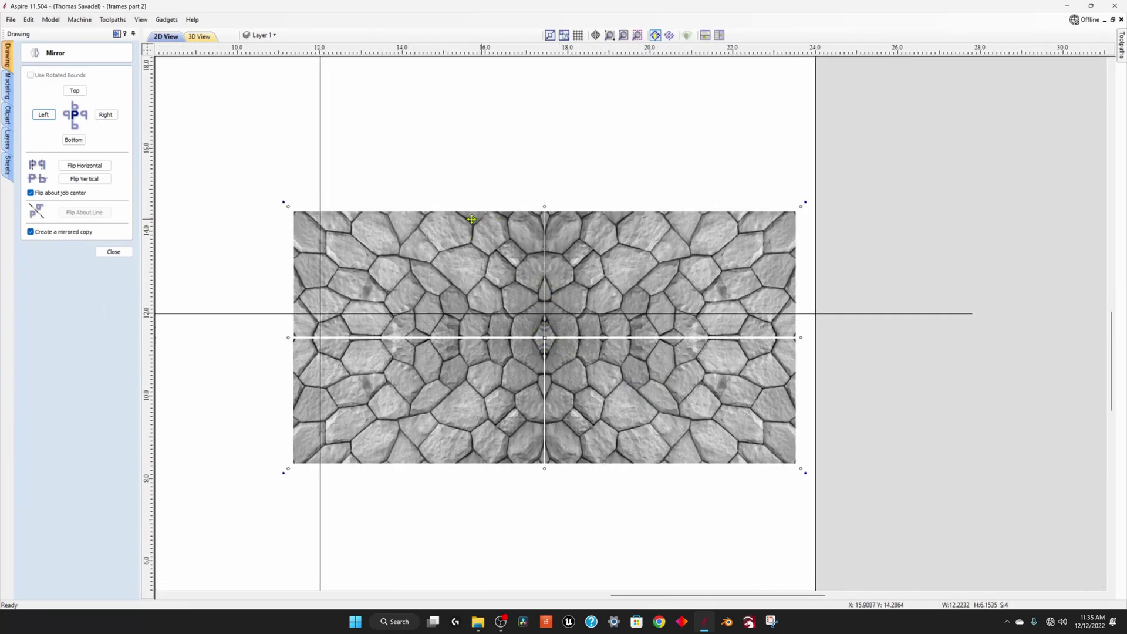
Mirror copies of the scaled four-piece stone block up, left and down to build a 4 x 4 arrangement.
key(Escape)
click(486, 240)
click(74, 93)
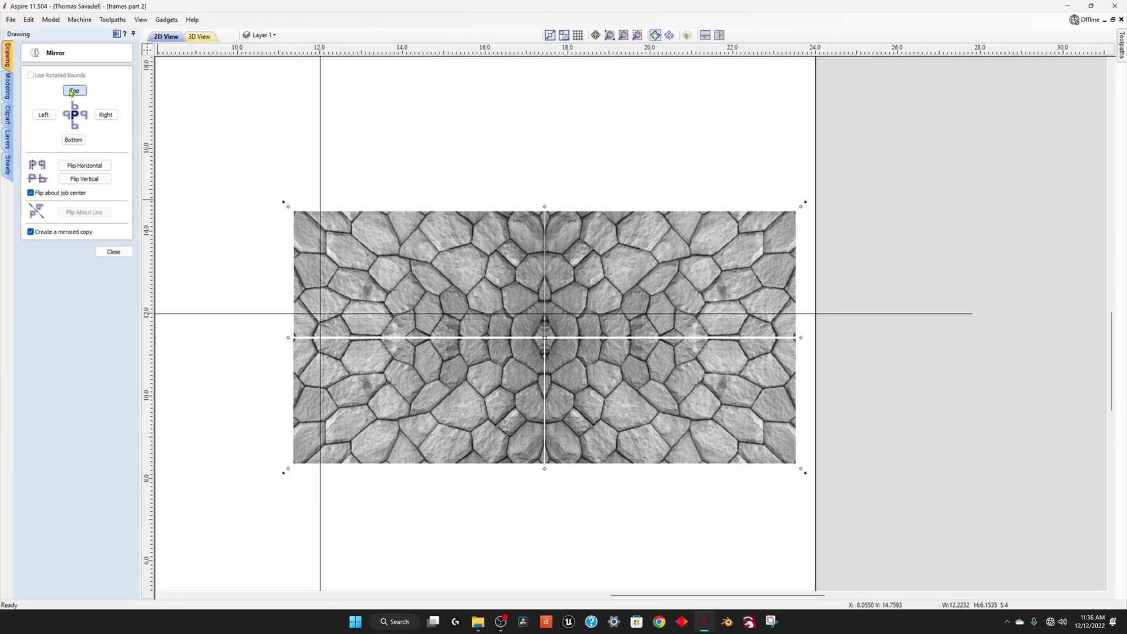
scroll(177, 116, down, 2)
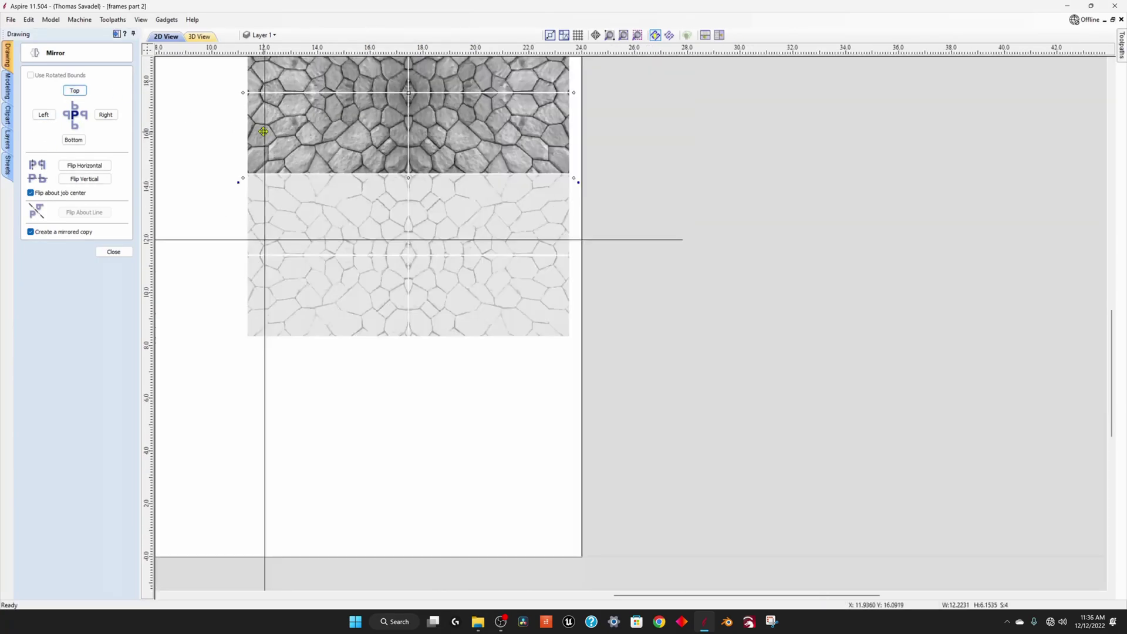
middle_drag(264, 135, 423, 279)
click(46, 116)
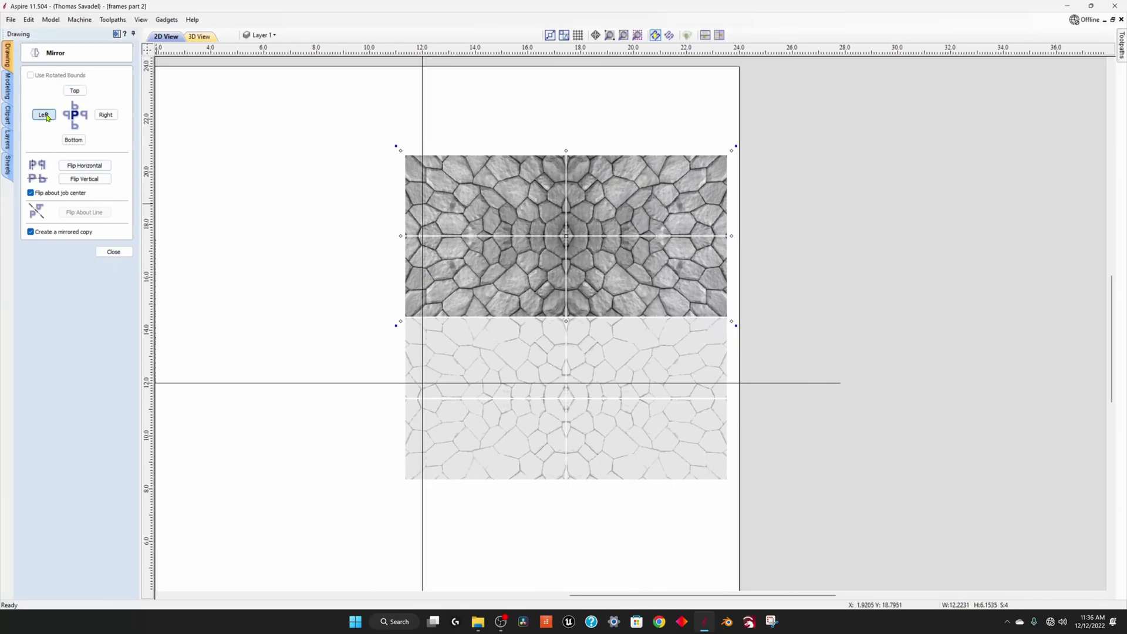
click(47, 117)
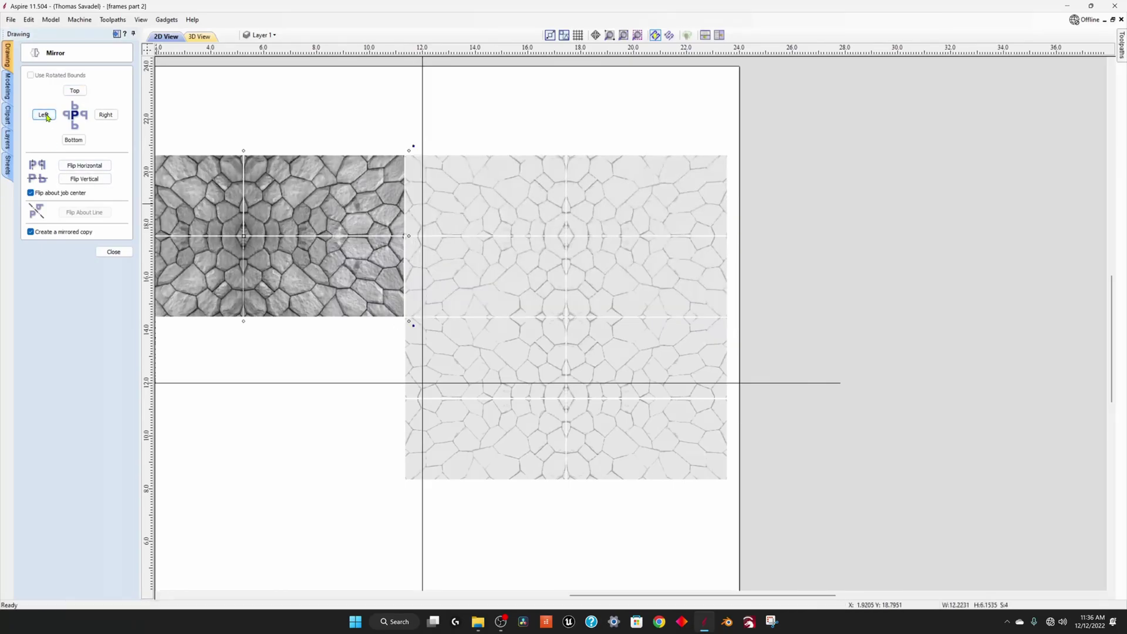
click(78, 144)
click(367, 499)
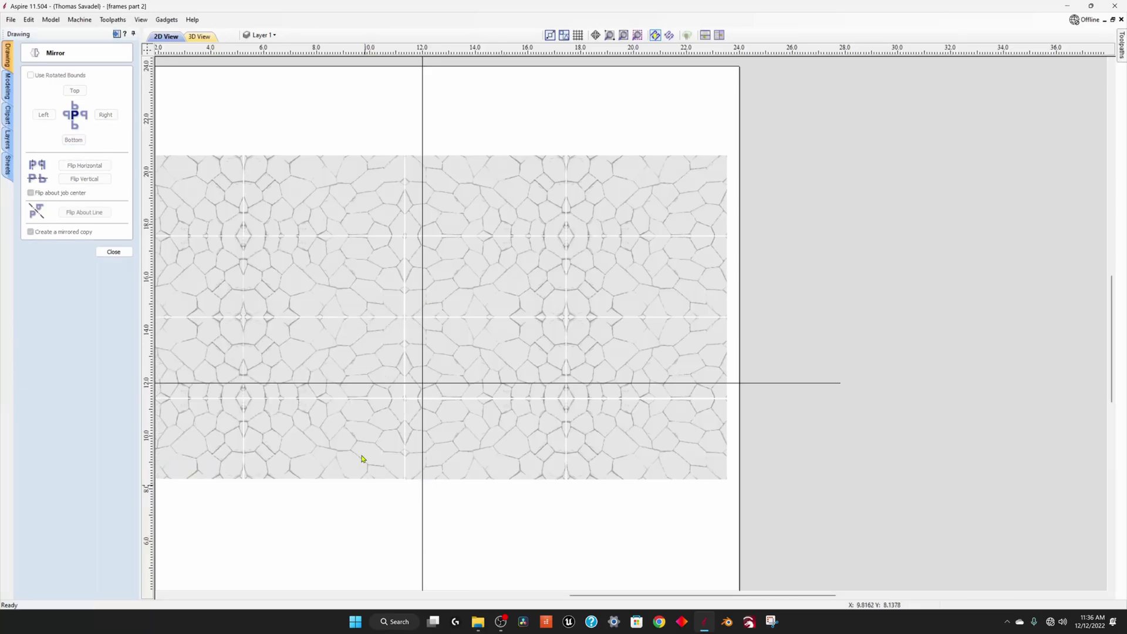
Select the whole 4 x 4 stone arrangement and examine the seams where the mirrored copies meet.
scroll(296, 148, down, 3)
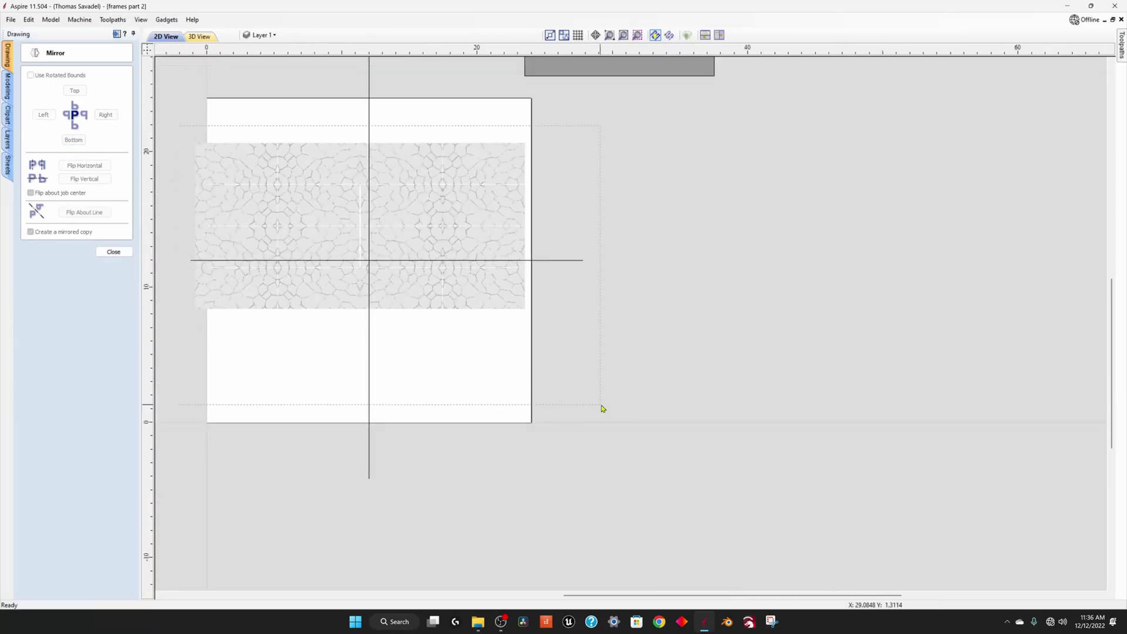
drag(602, 409, 600, 405)
scroll(422, 299, up, 1)
middle_drag(413, 322, 487, 342)
scroll(427, 374, up, 1)
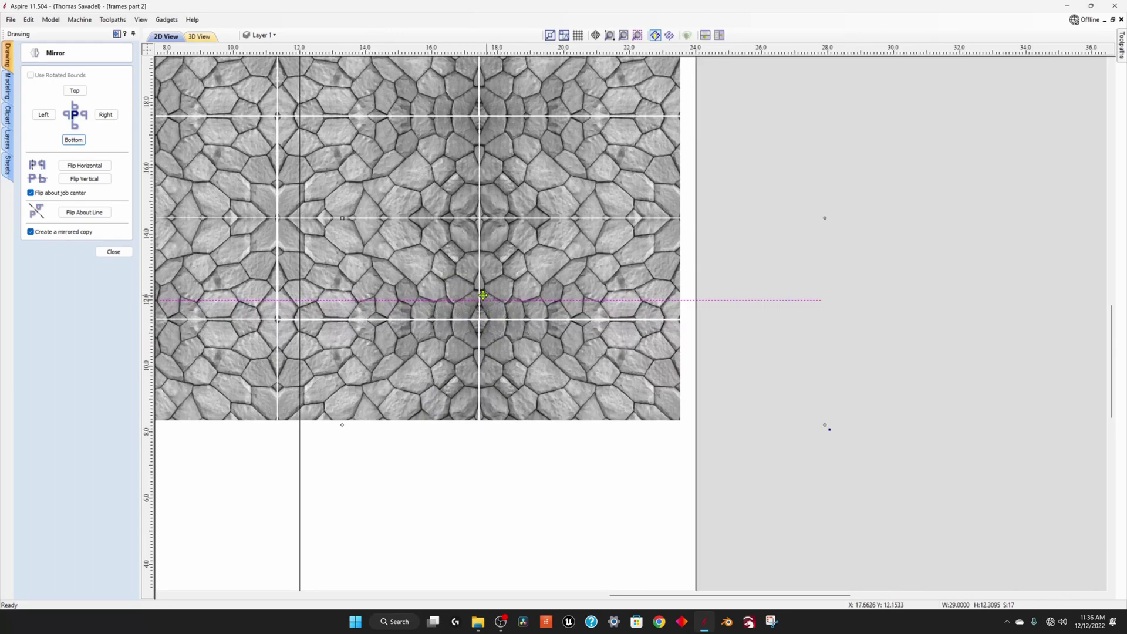
middle_drag(435, 240, 424, 331)
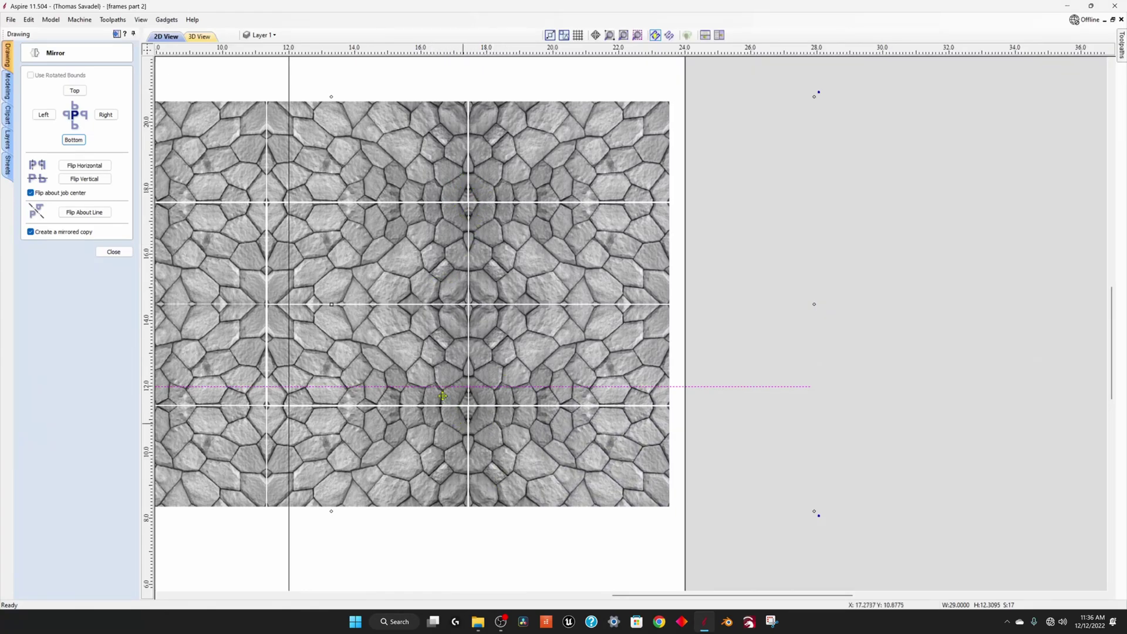
middle_drag(443, 397, 568, 308)
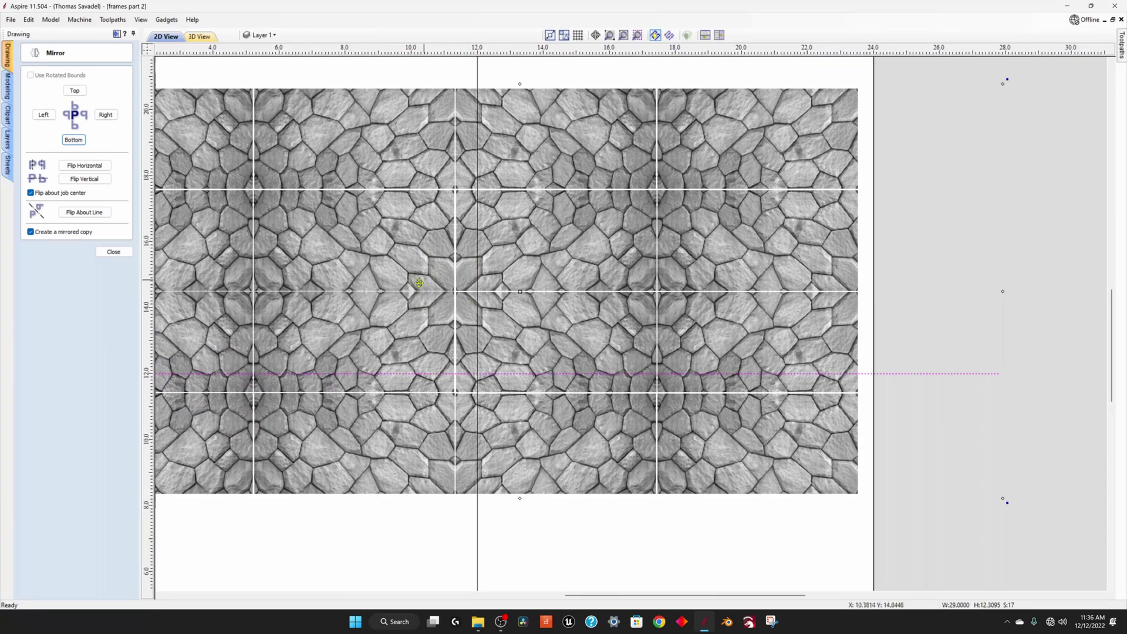
middle_drag(419, 283, 548, 328)
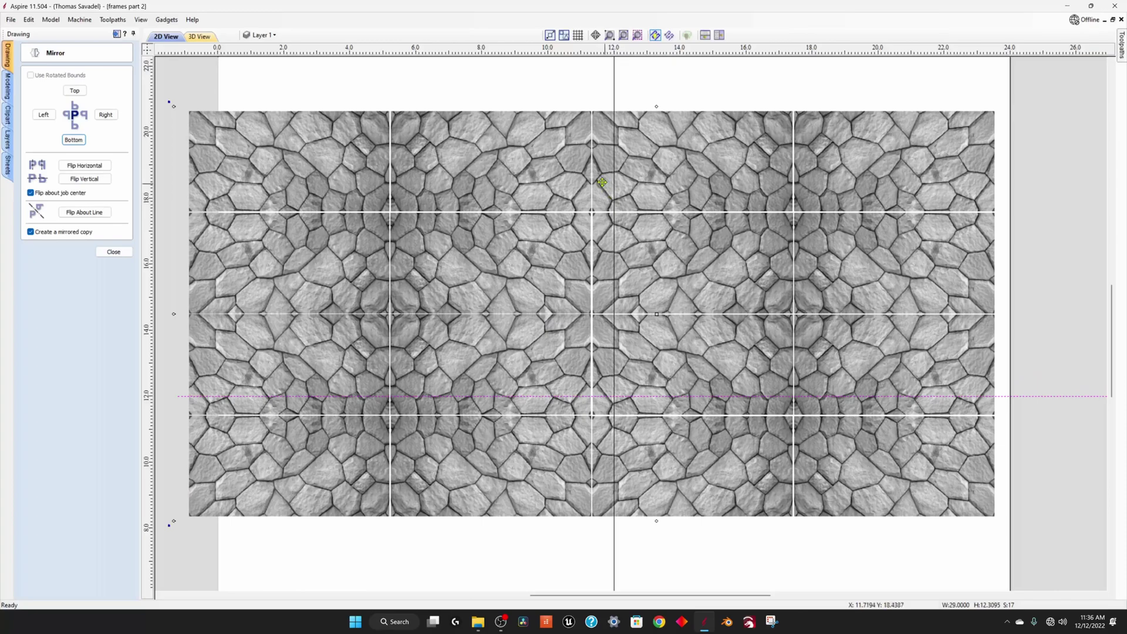
key(Escape)
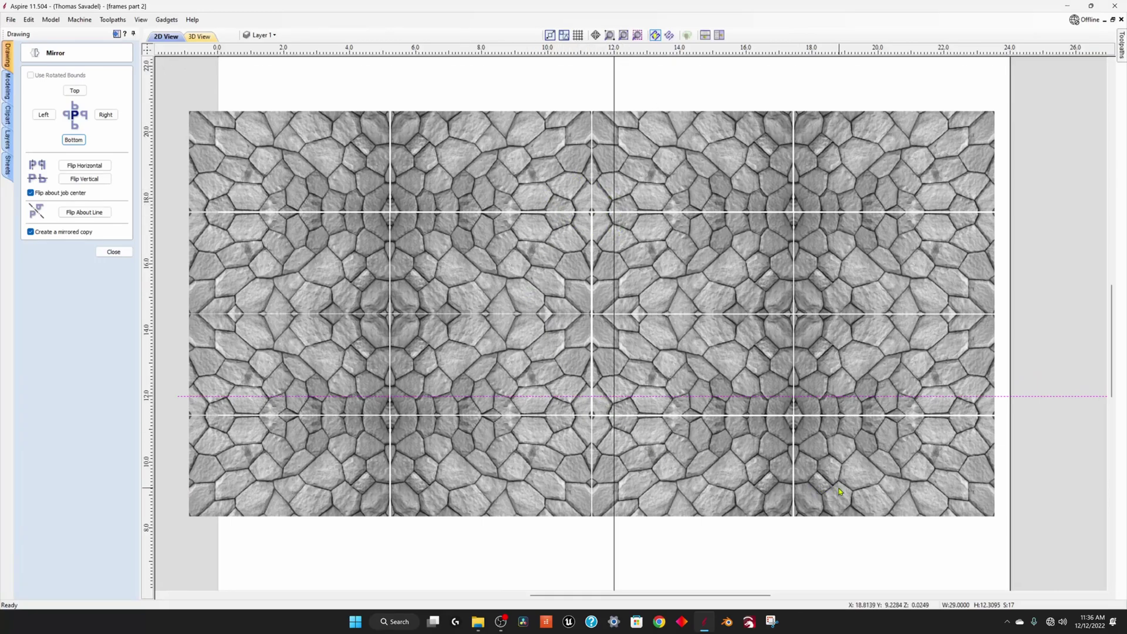
Delete the bottom row and the left column of stone tiles, and select the remaining 3 x 3 block.
key(ctrl+z)
key(ctrl+z)
key(ctrl+z)
key(ctrl+z)
key(ctrl+z)
key(ctrl+z)
key(ctrl+z)
key(ctrl+z)
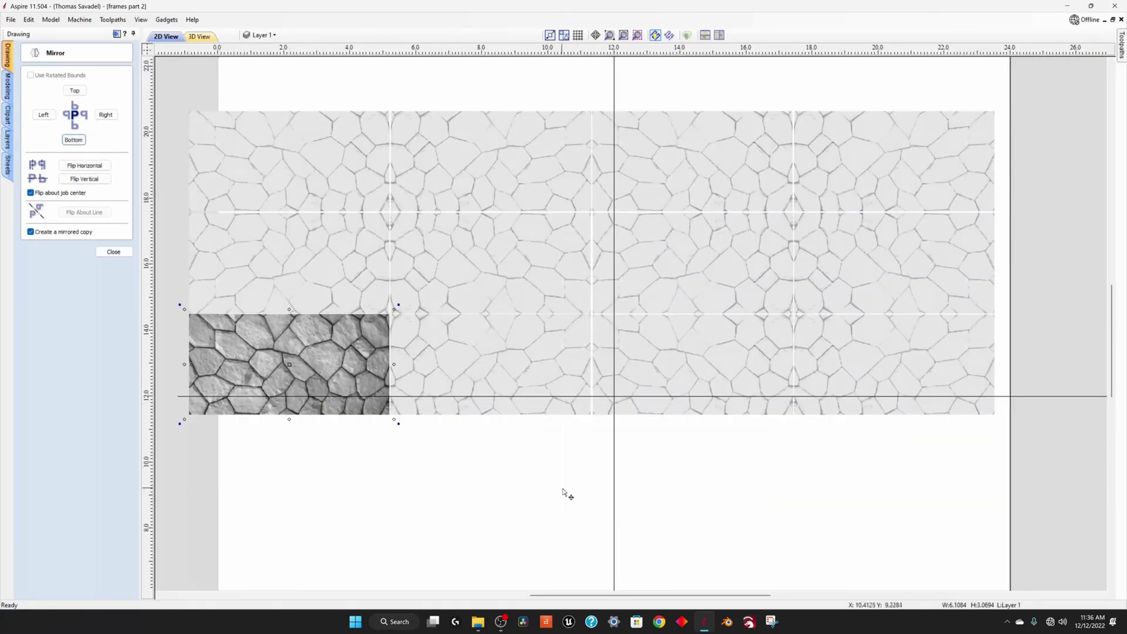
click(290, 364)
key(Delete)
click(290, 265)
key(Delete)
click(289, 164)
key(Delete)
middle_drag(329, 77, 295, 147)
drag(295, 147, 1031, 579)
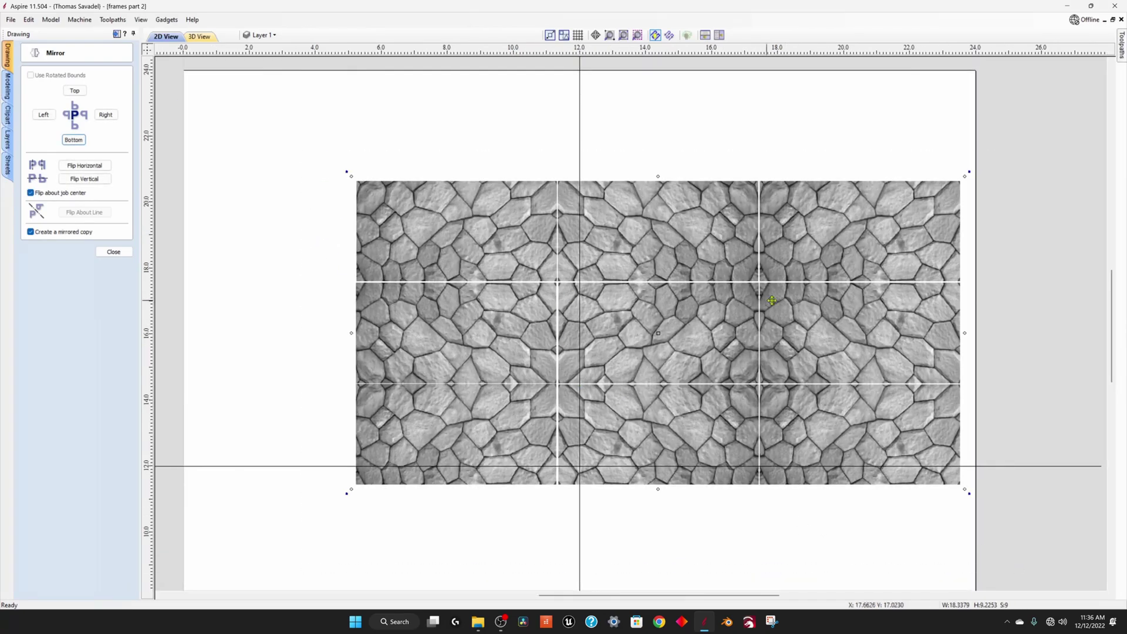
Examine the 3 x 3 stone block in the 3D view and up close in the 2D view.
middle_drag(664, 381, 473, 363)
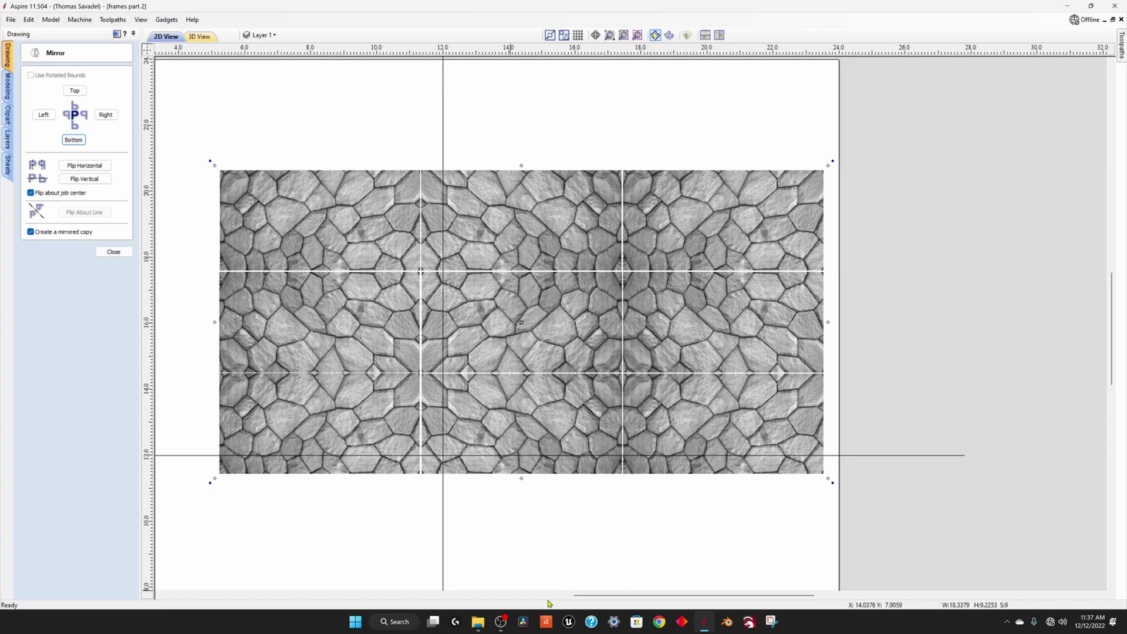
click(208, 37)
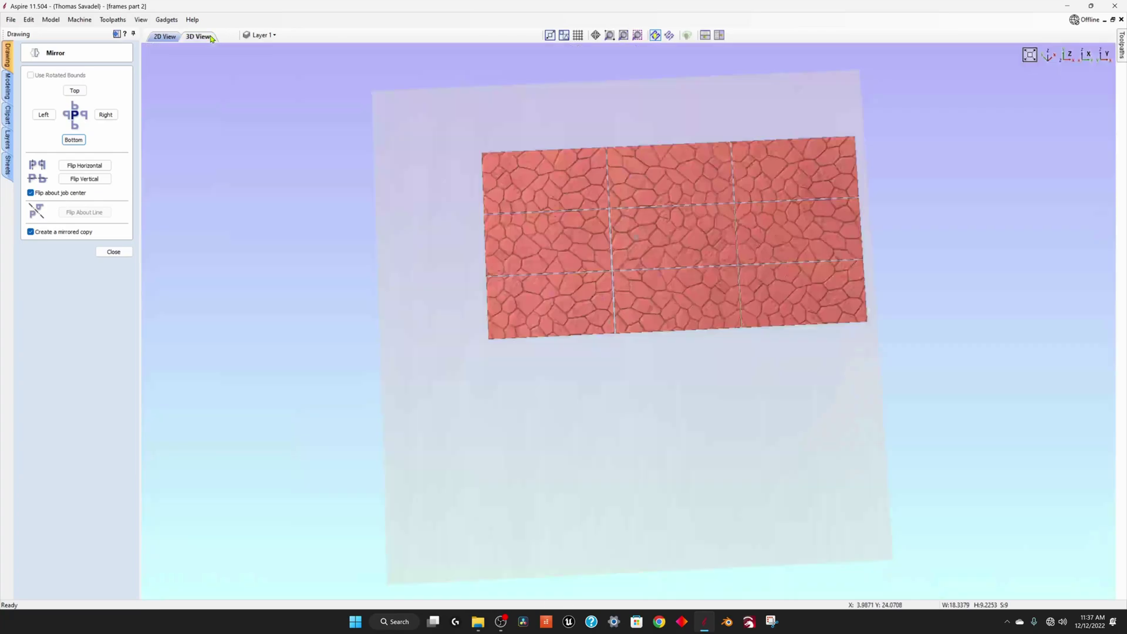
drag(390, 169, 578, 327)
drag(724, 370, 747, 415)
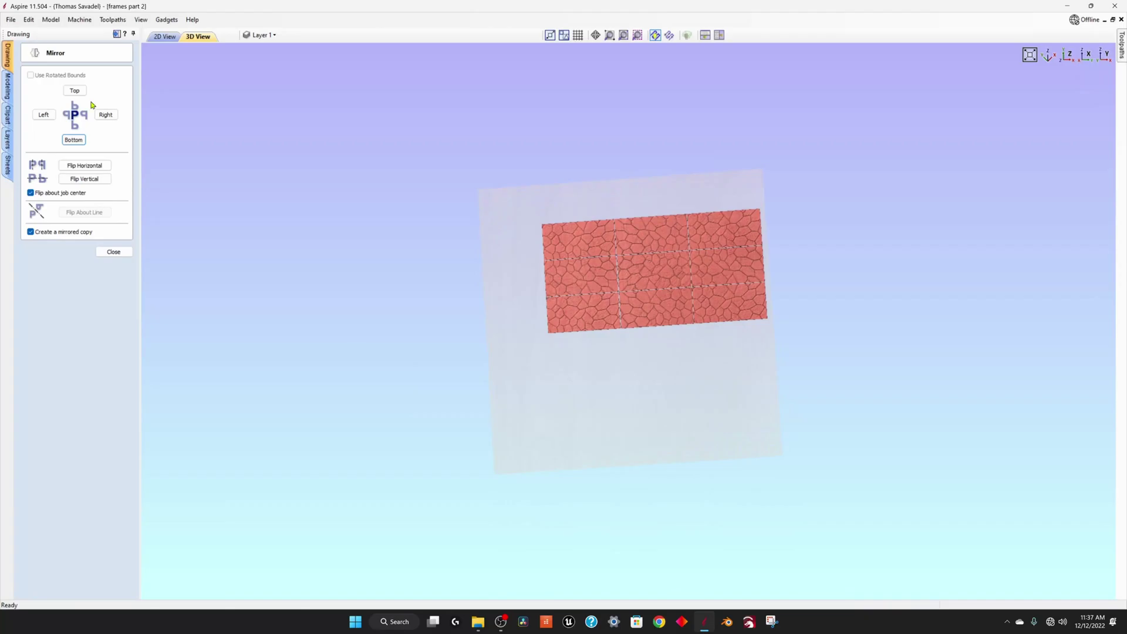
click(165, 36)
scroll(673, 392, down, 2)
scroll(532, 347, down, 1)
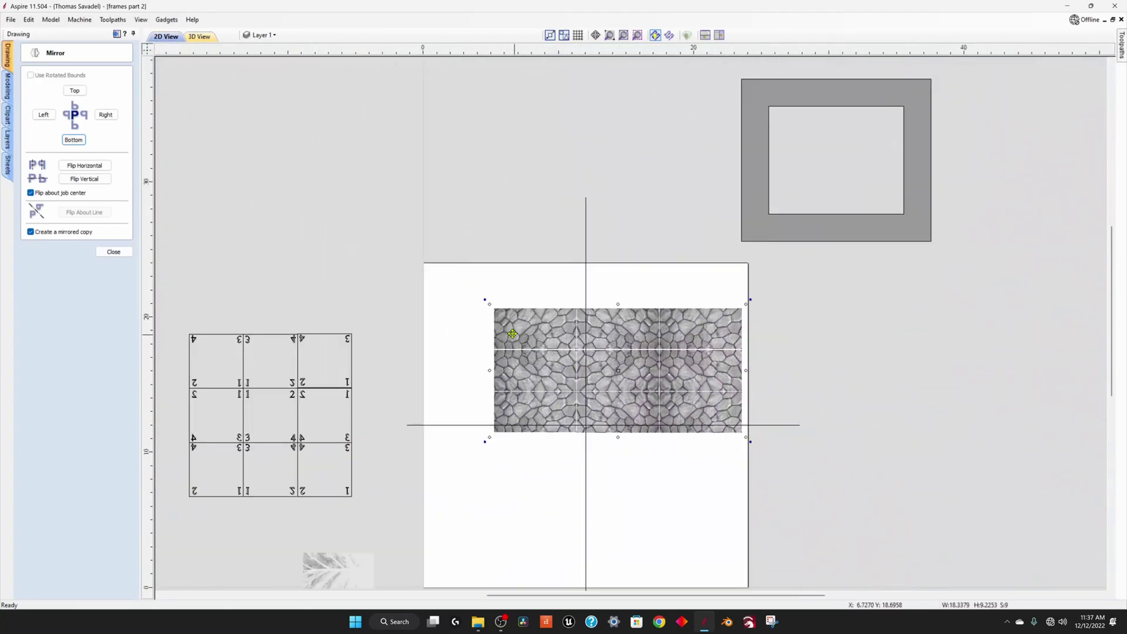
middle_drag(490, 292, 415, 282)
scroll(425, 297, up, 3)
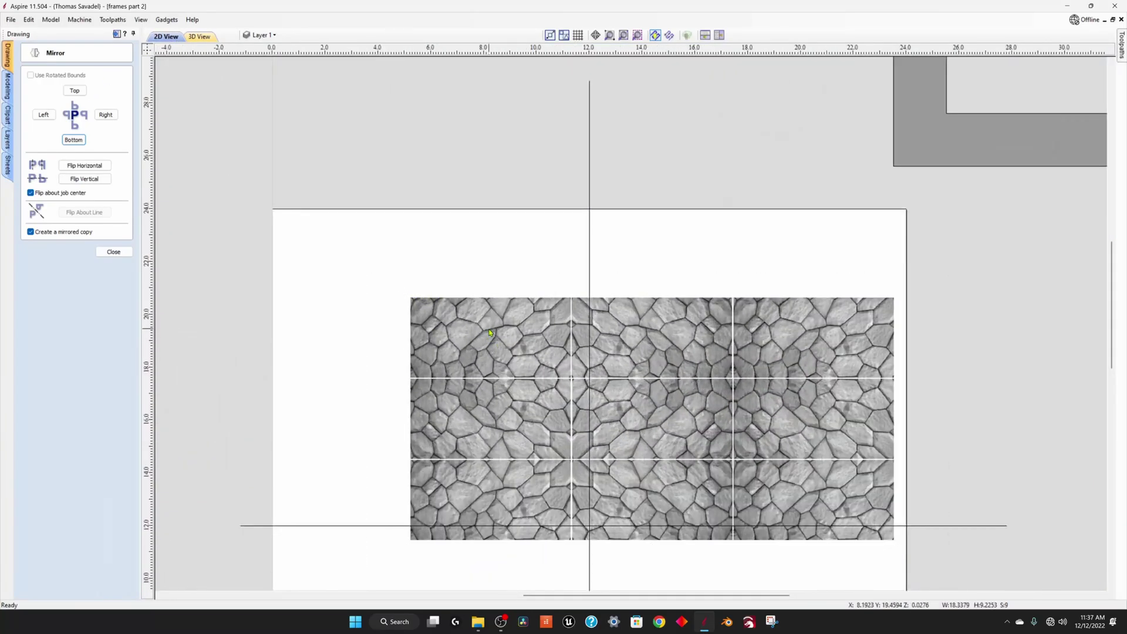
scroll(490, 333, down, 3)
scroll(461, 396, up, 2)
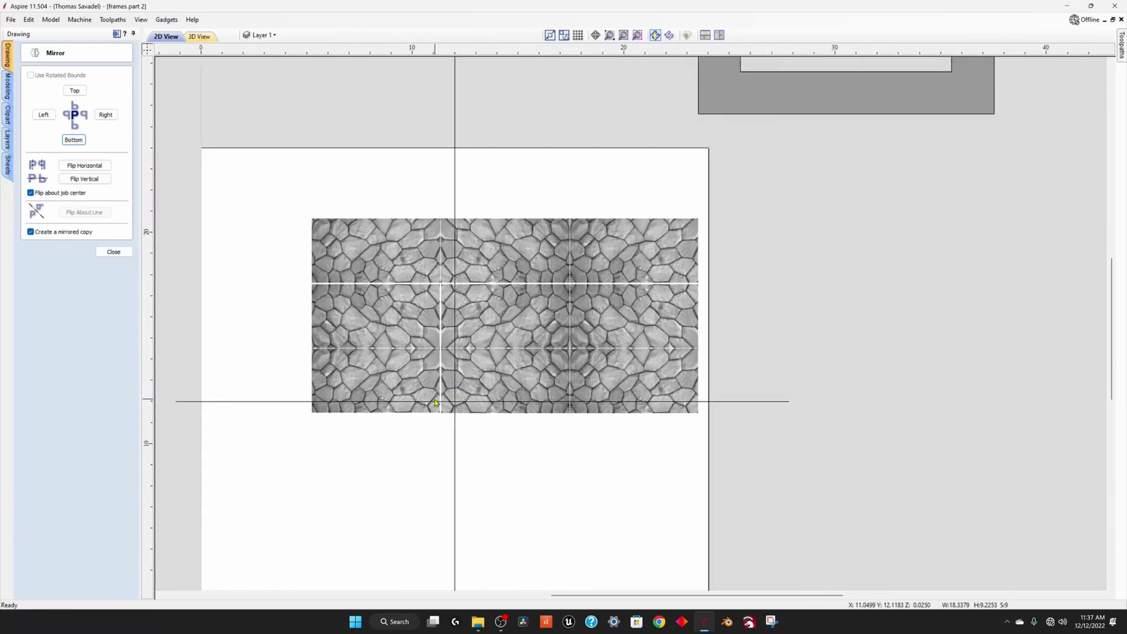
scroll(397, 335, up, 1)
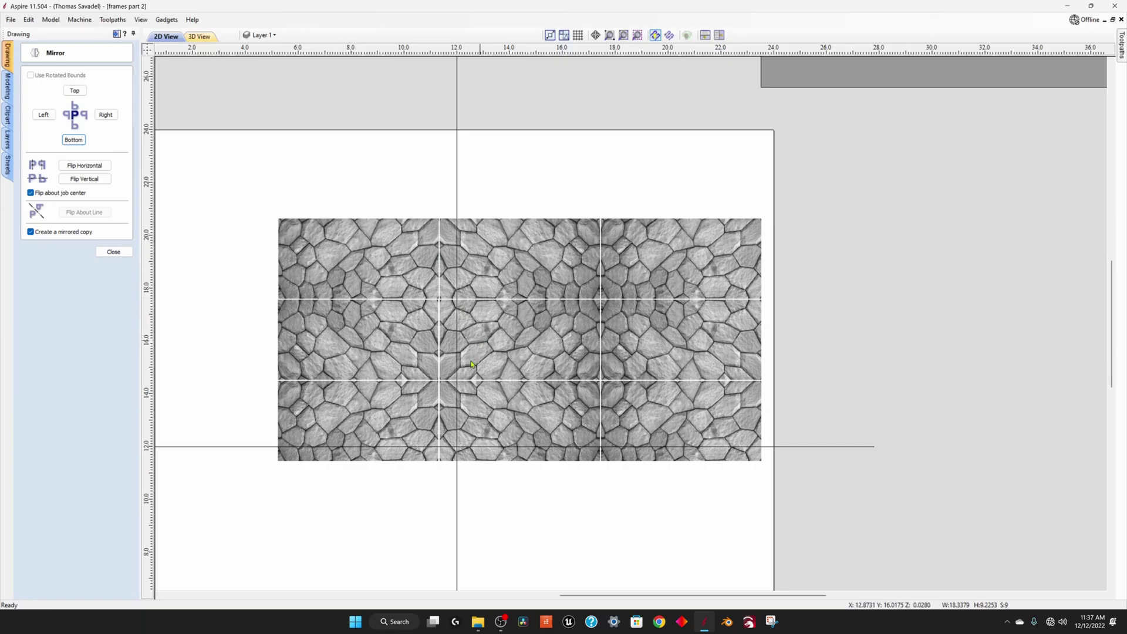
Delete the bottom row and the right column of the 3 x 3 block, and select the remaining four stone tiles.
click(411, 420)
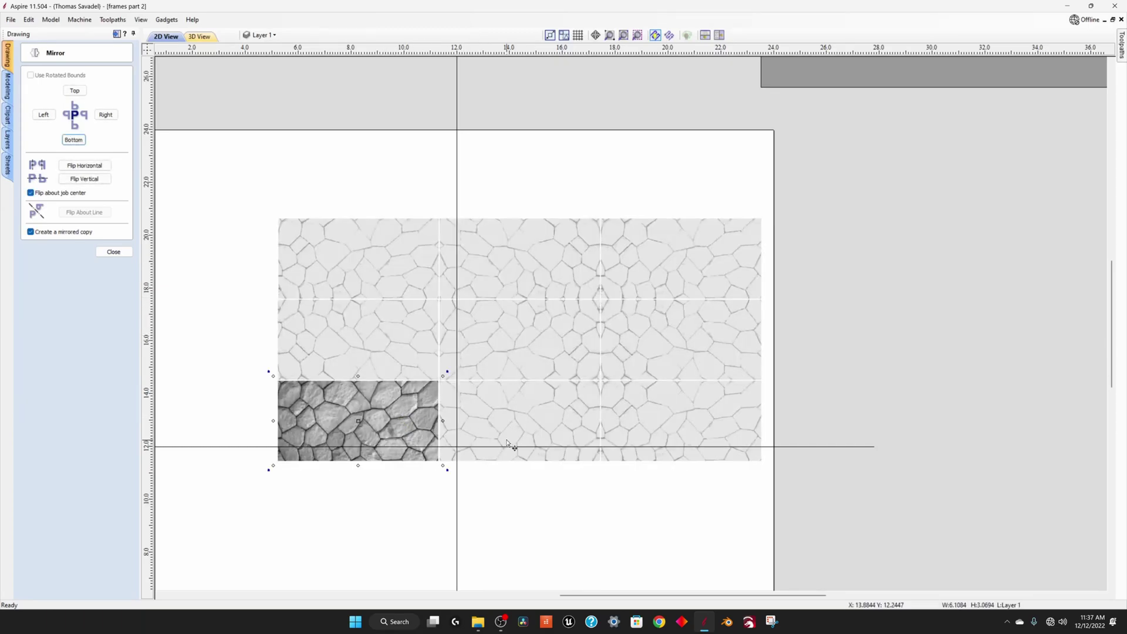
key(Delete)
click(558, 432)
key(Delete)
click(641, 410)
key(Delete)
click(642, 357)
key(Delete)
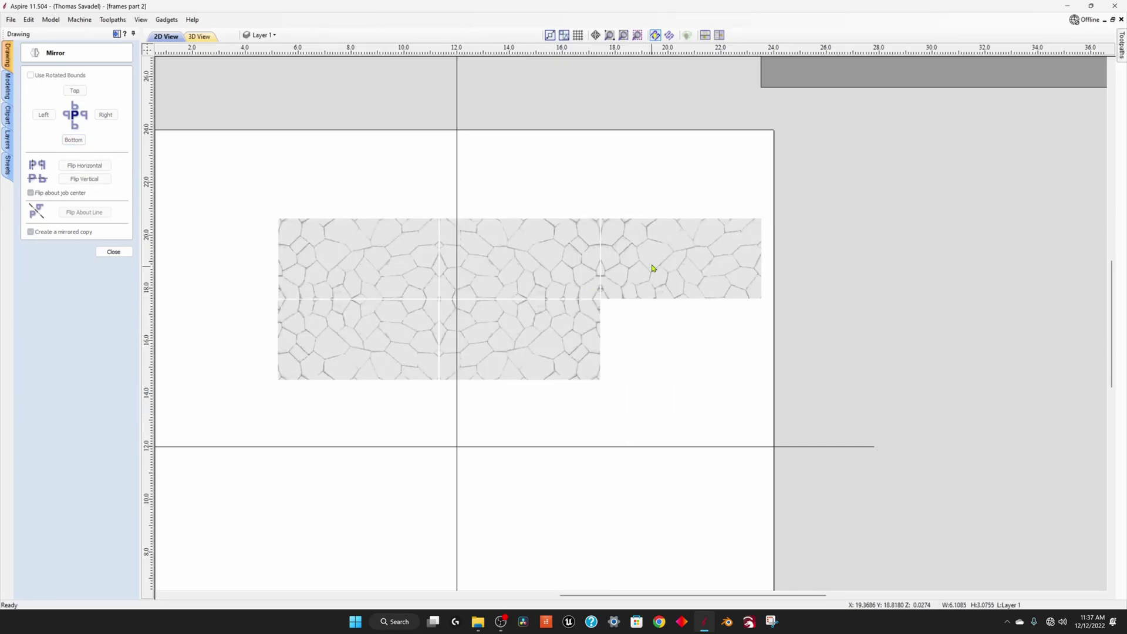
click(653, 268)
key(Delete)
drag(278, 202, 635, 385)
scroll(585, 330, down, 1)
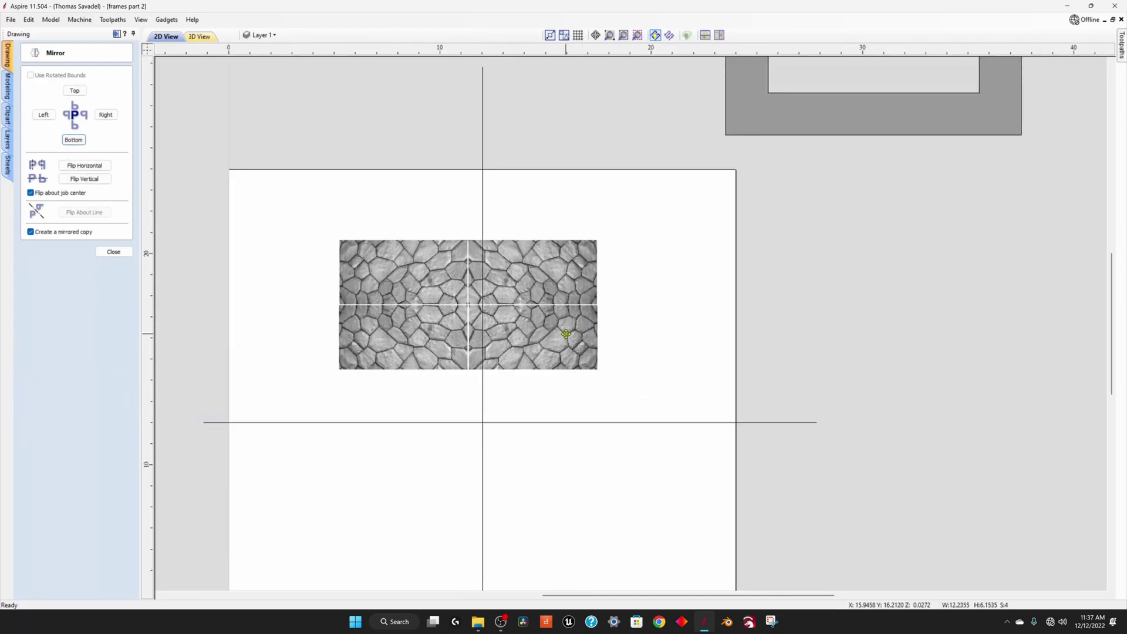
Move the four selected stone tiles off the sheet to the empty area at its right.
drag(468, 304, 886, 314)
scroll(734, 172, down, 3)
middle_drag(677, 198, 611, 205)
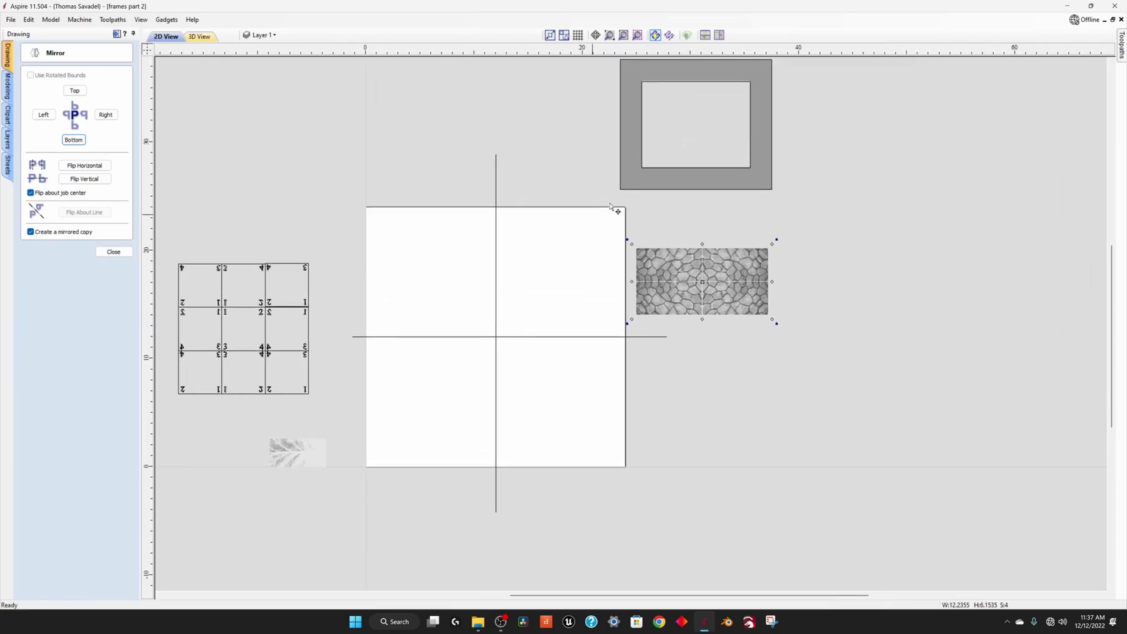
Select the grey frame component, finish mirroring, and center the frame on the sheet.
click(685, 167)
middle_drag(616, 131, 598, 193)
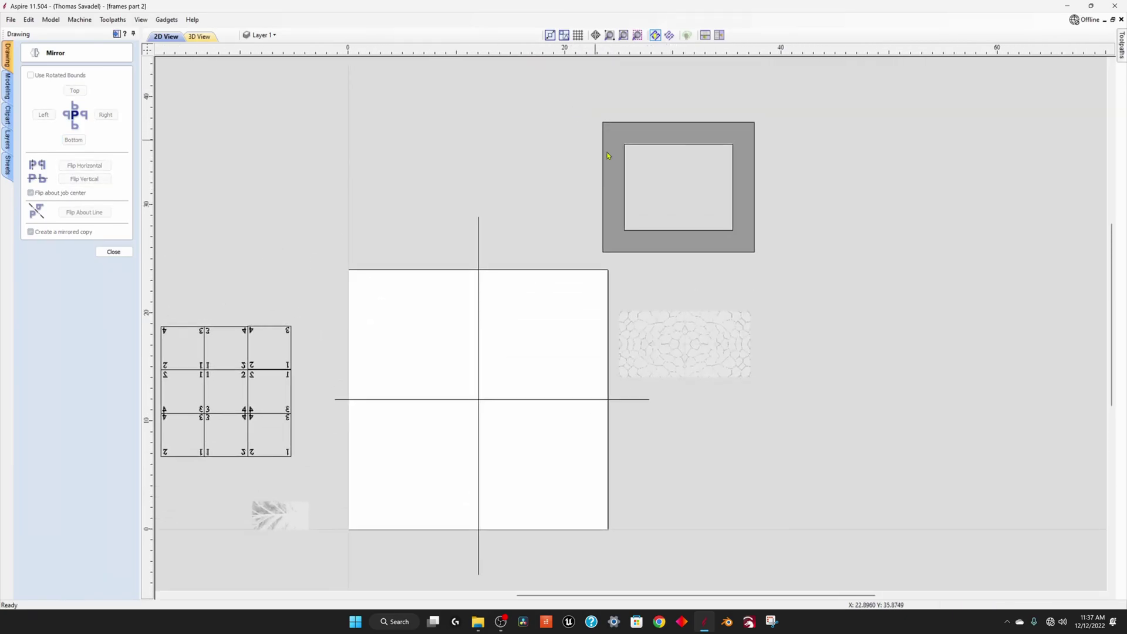
click(701, 239)
click(114, 252)
click(32, 275)
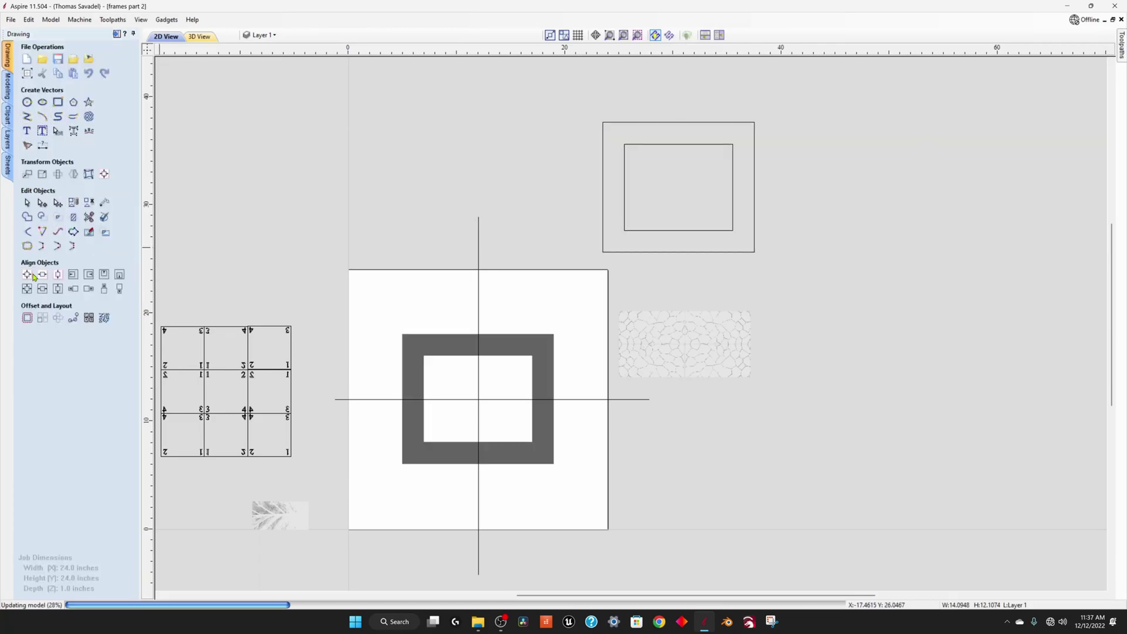
Move the lower-left stone tile onto the sheet beside the frame's lower-left corner, and delete the other three tiles.
click(702, 410)
middle_drag(701, 410, 718, 359)
click(654, 320)
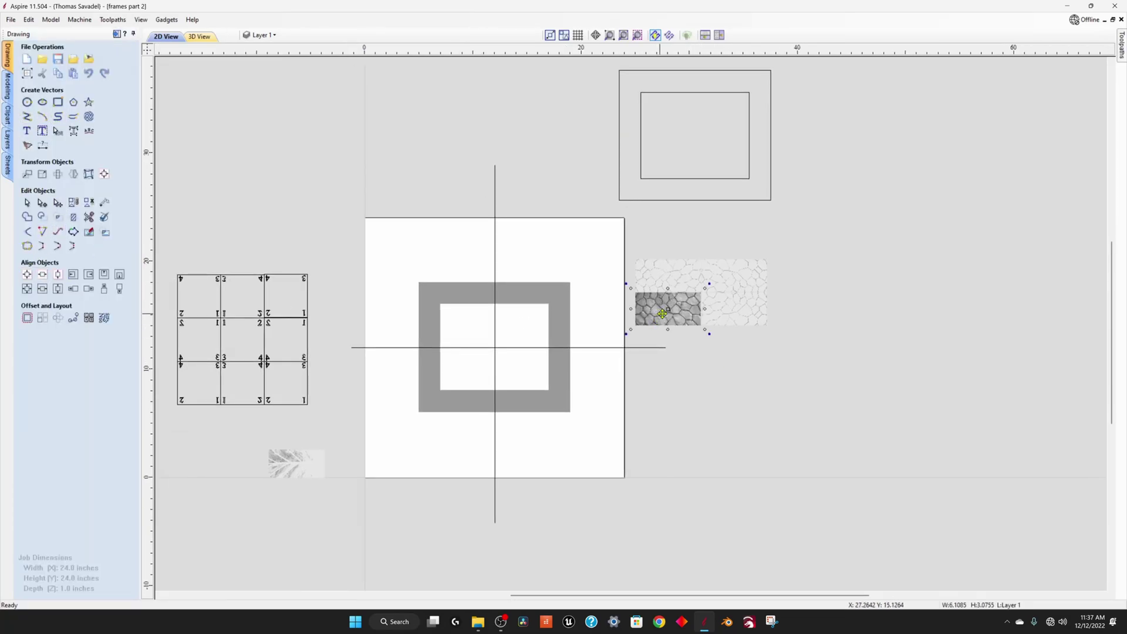
drag(662, 313, 402, 435)
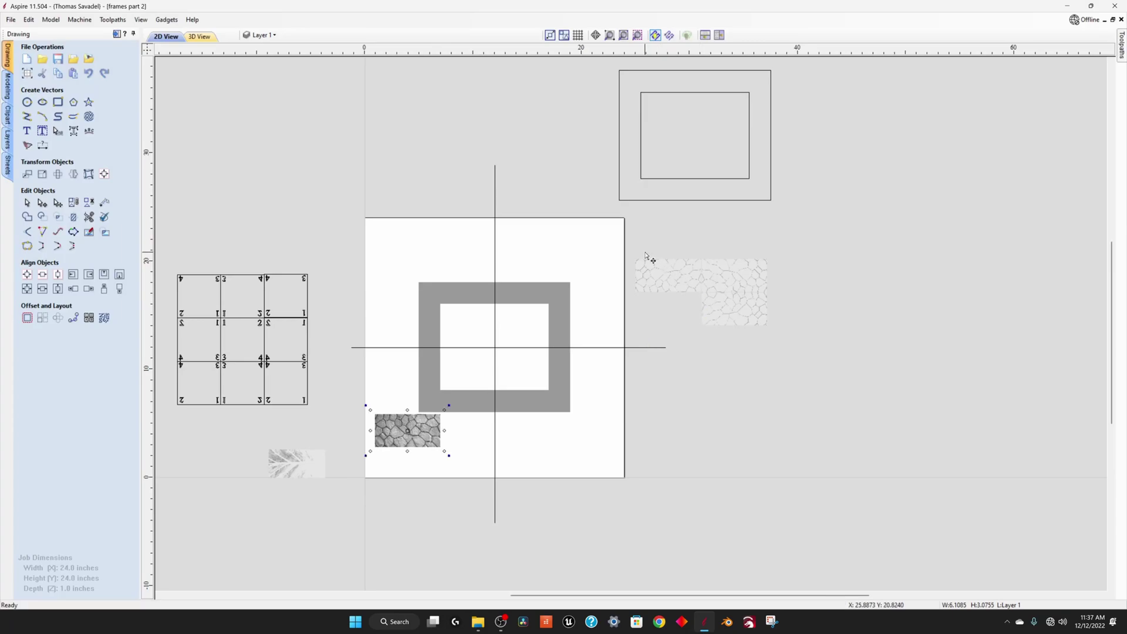
drag(804, 340, 802, 335)
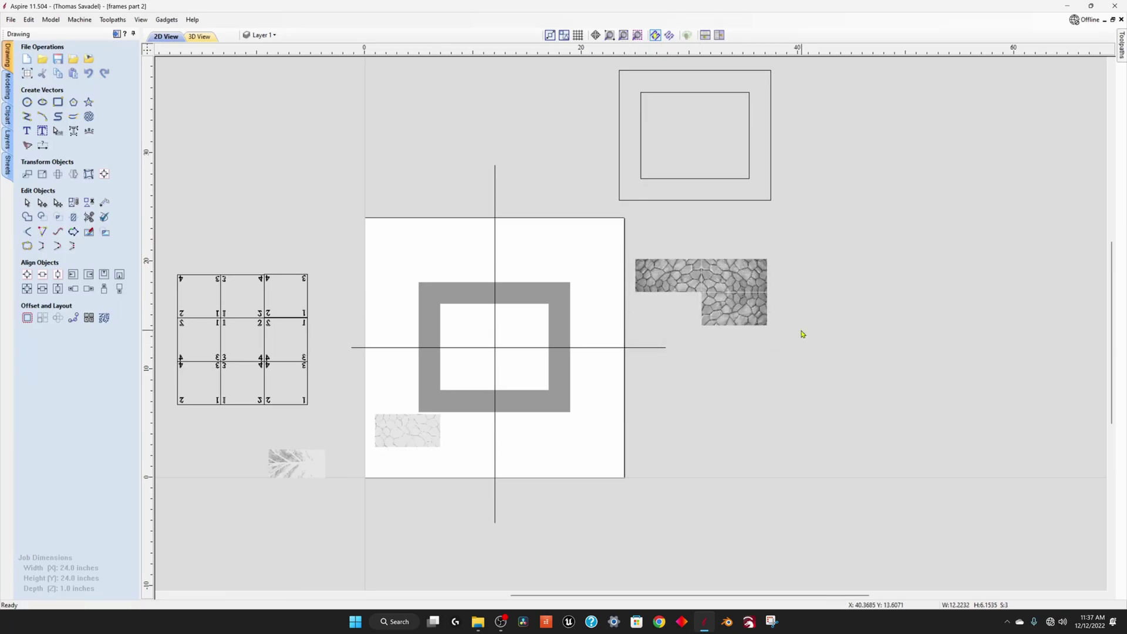
key(Delete)
Enlarge the stone tile to about 15.5 x 7.8 inches and move its upper-right corner to the sheet's center.
click(413, 433)
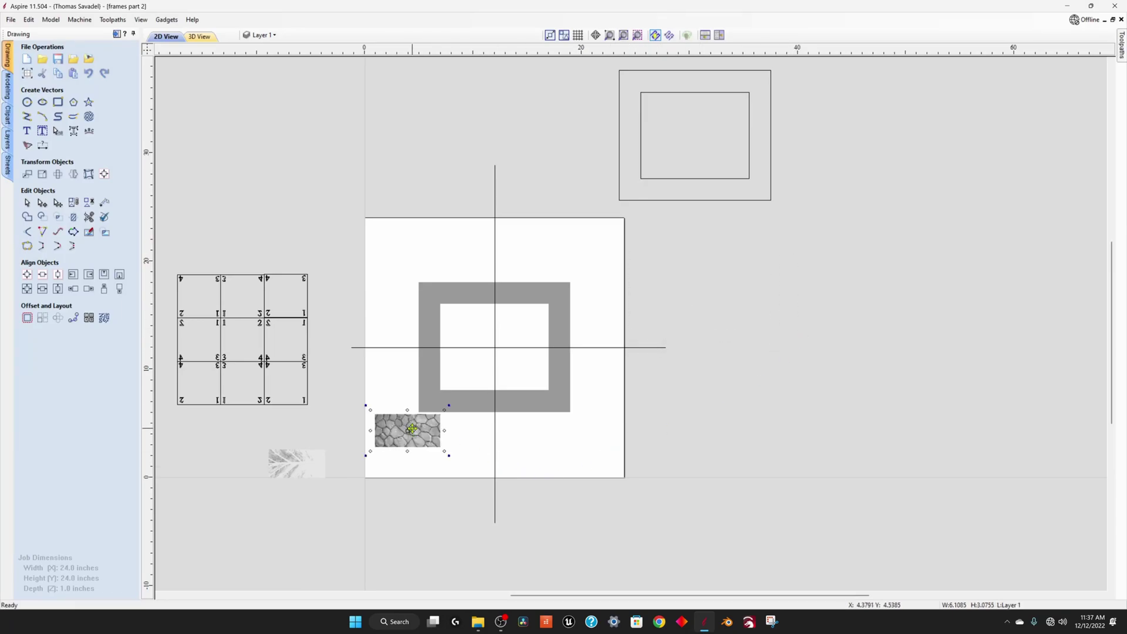
scroll(408, 424, up, 2)
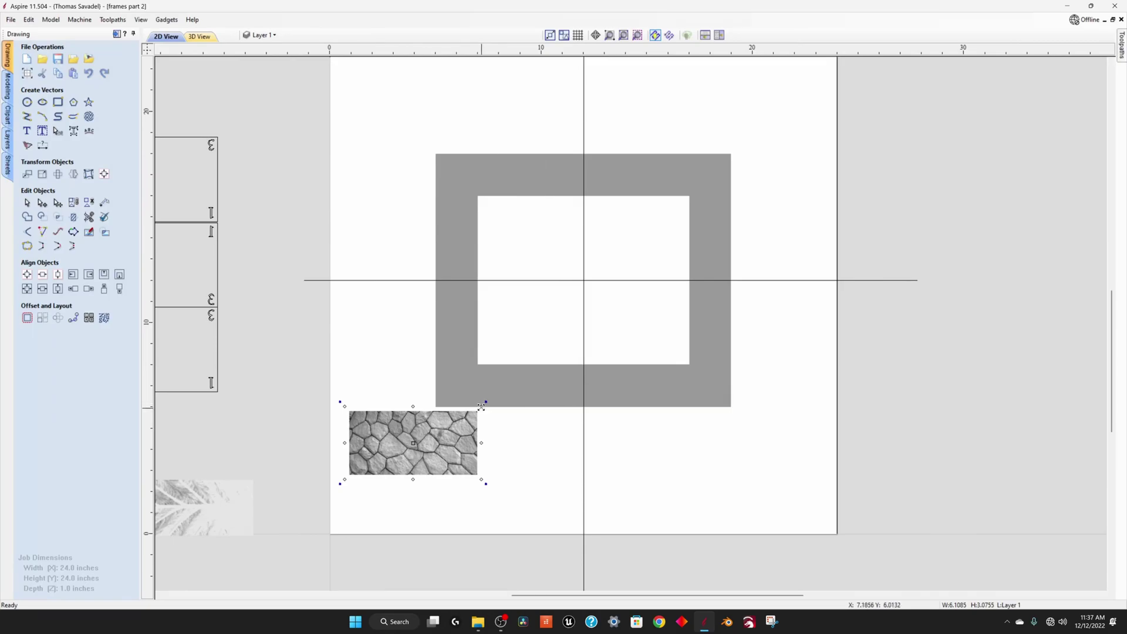
drag(481, 406, 679, 307)
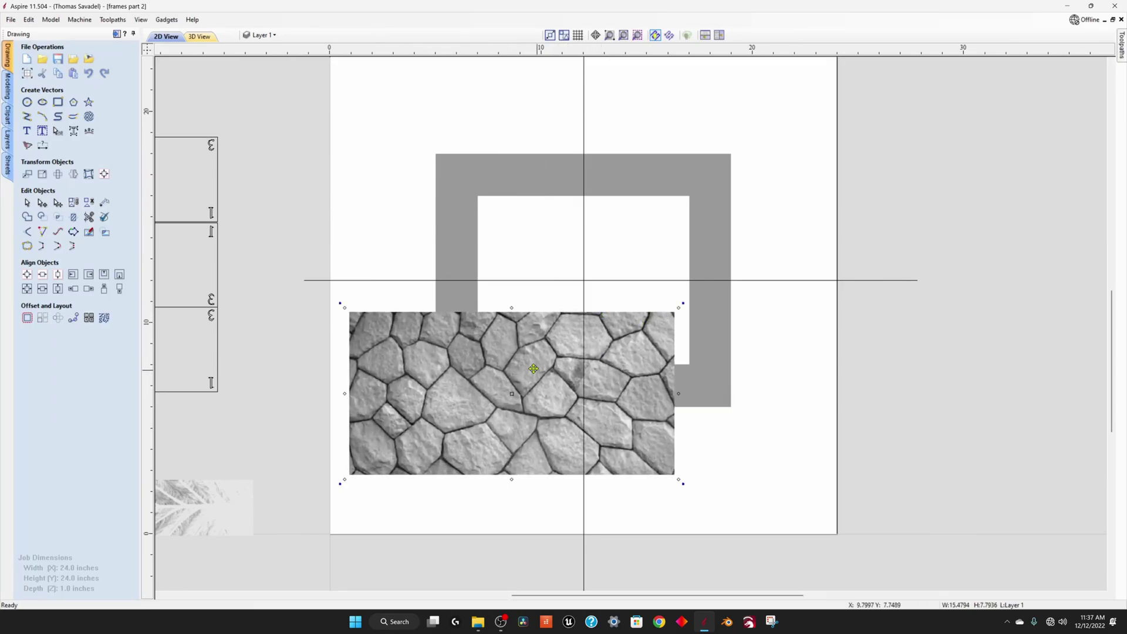
drag(533, 369, 446, 337)
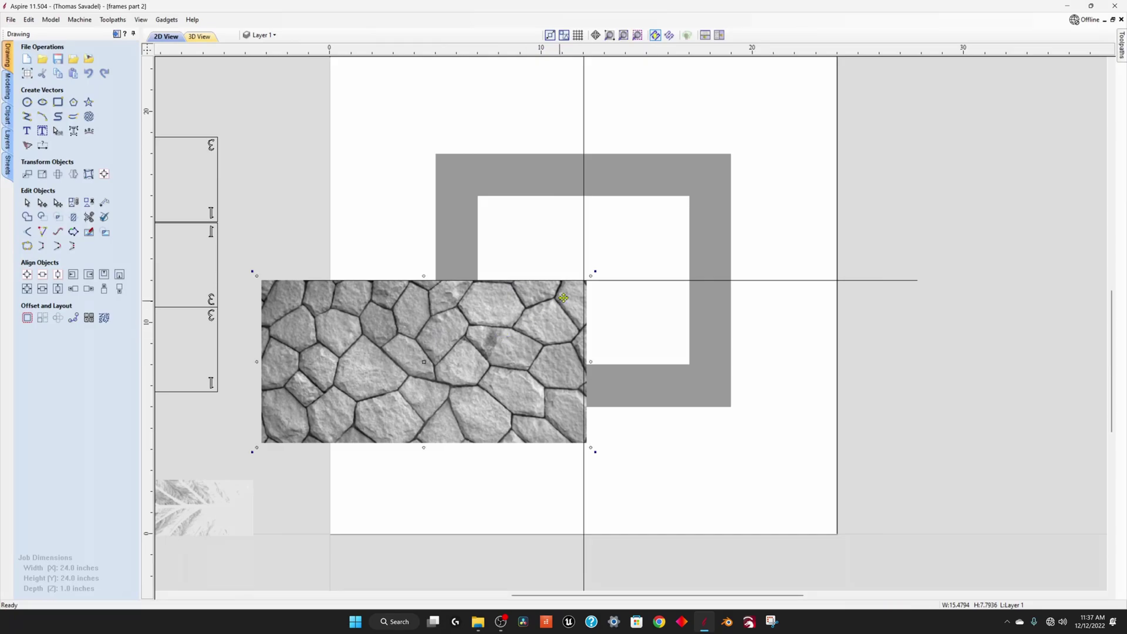
Resize the stone tile to about 11.2 x 6.2 inches and fit it over the frame's lower-left quarter, cornered at the sheet's center.
drag(590, 276, 492, 326)
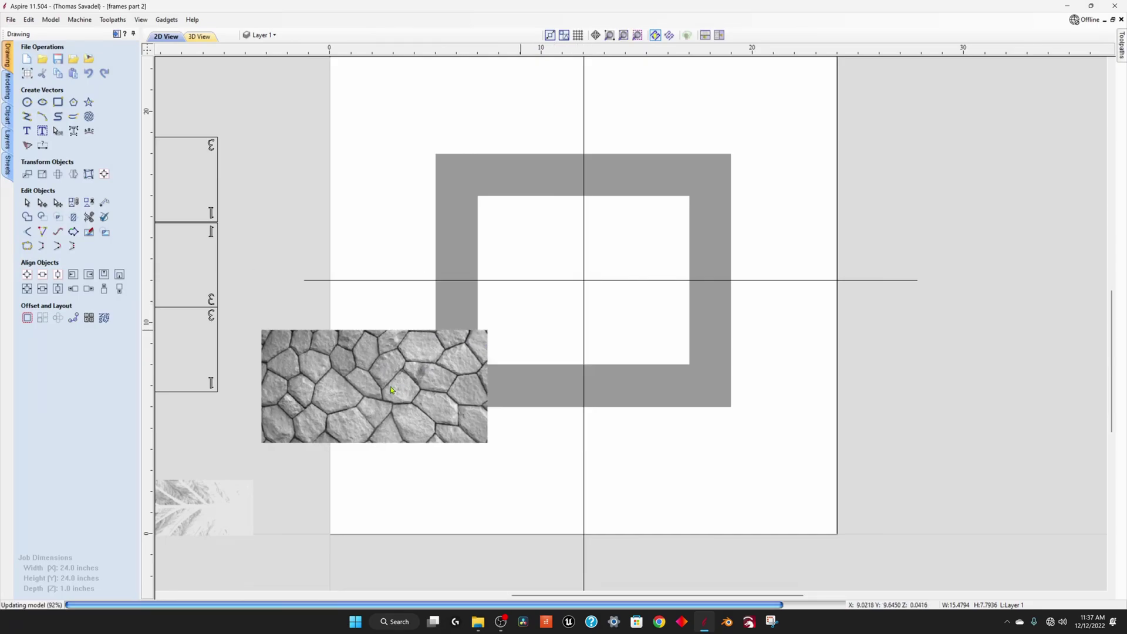
drag(388, 386, 482, 339)
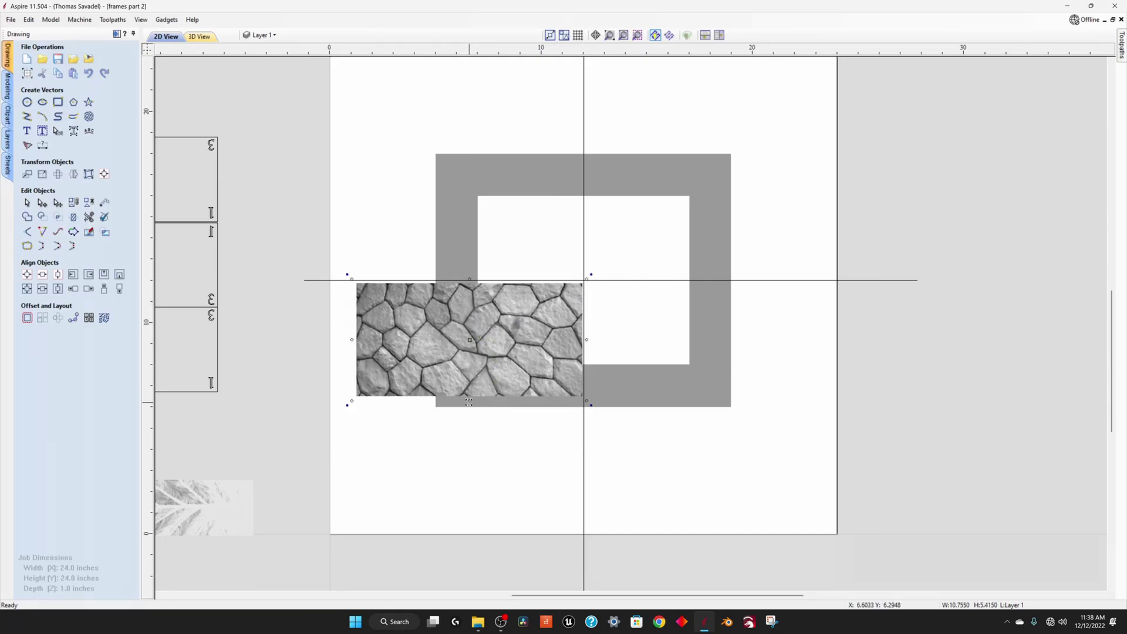
drag(469, 402, 520, 408)
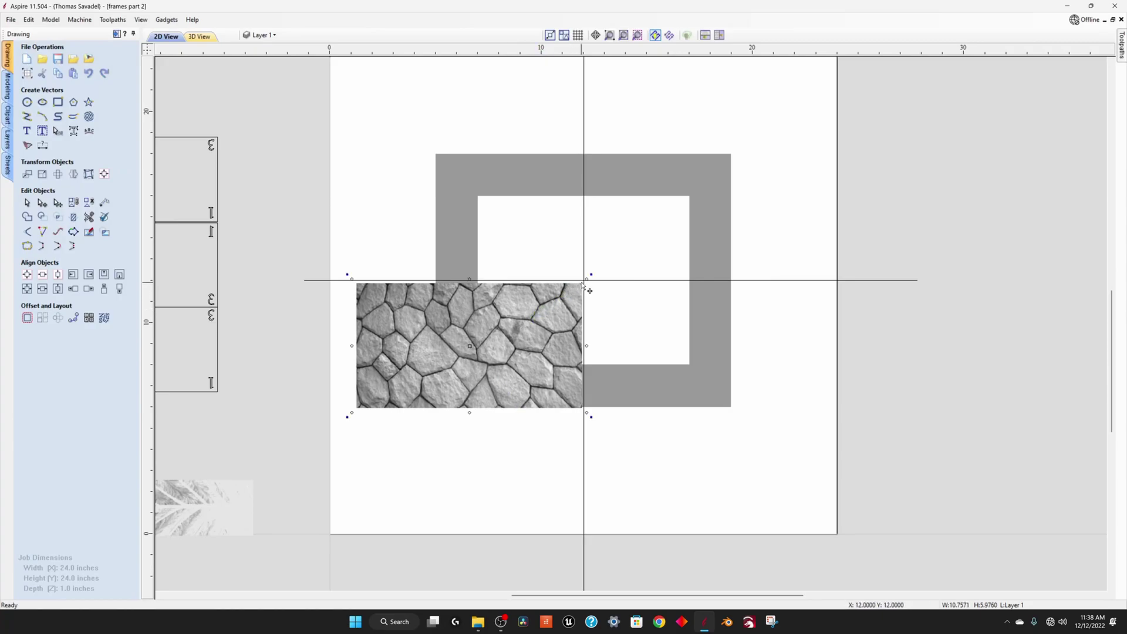
drag(584, 279, 594, 274)
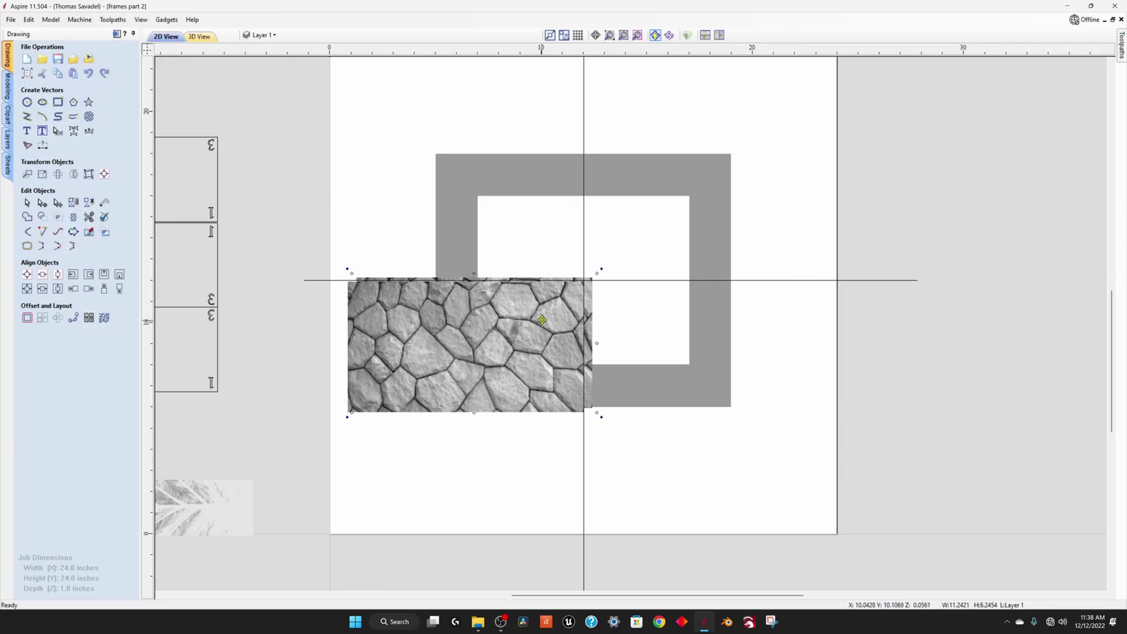
drag(544, 318, 536, 320)
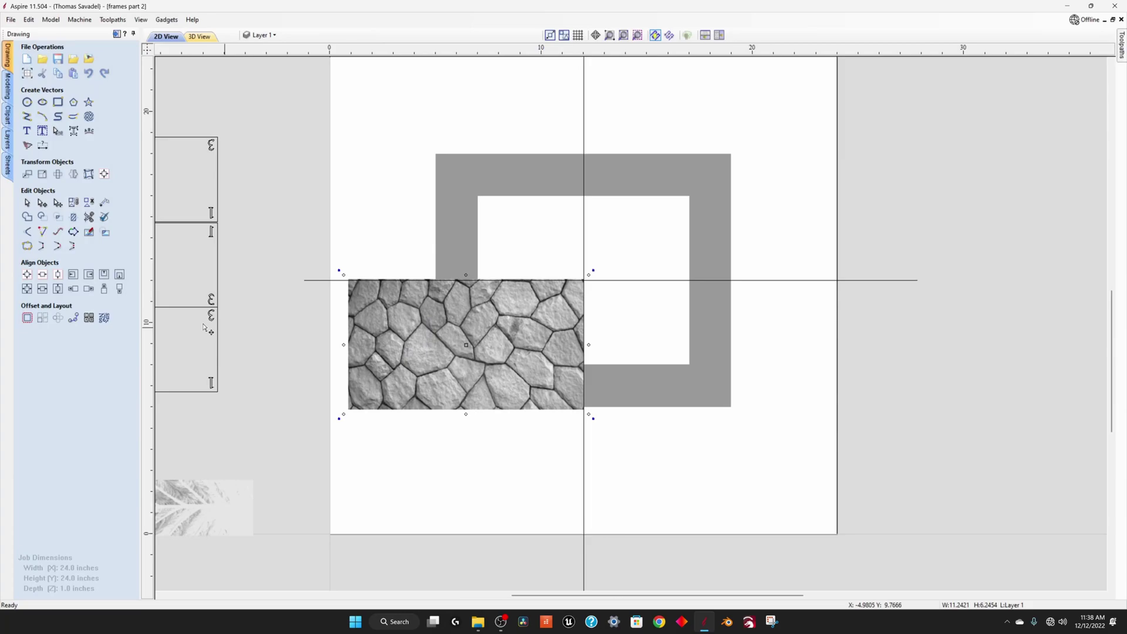
Create a mirrored copy of the stone tile on its right side and examine the seam in the 3D view.
click(72, 174)
click(109, 115)
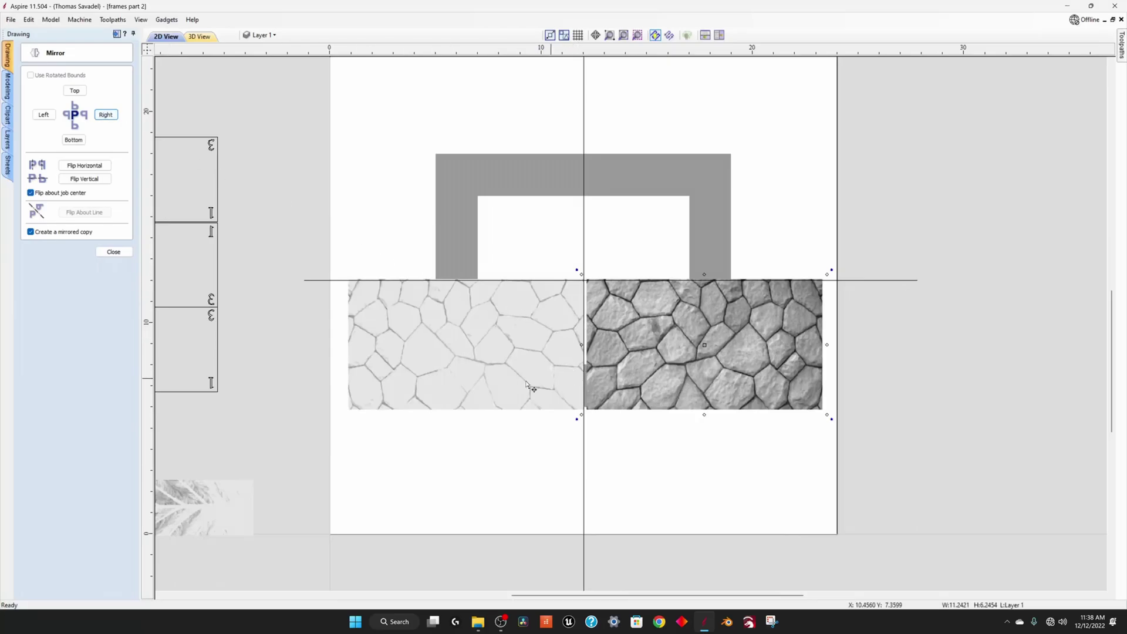
click(199, 36)
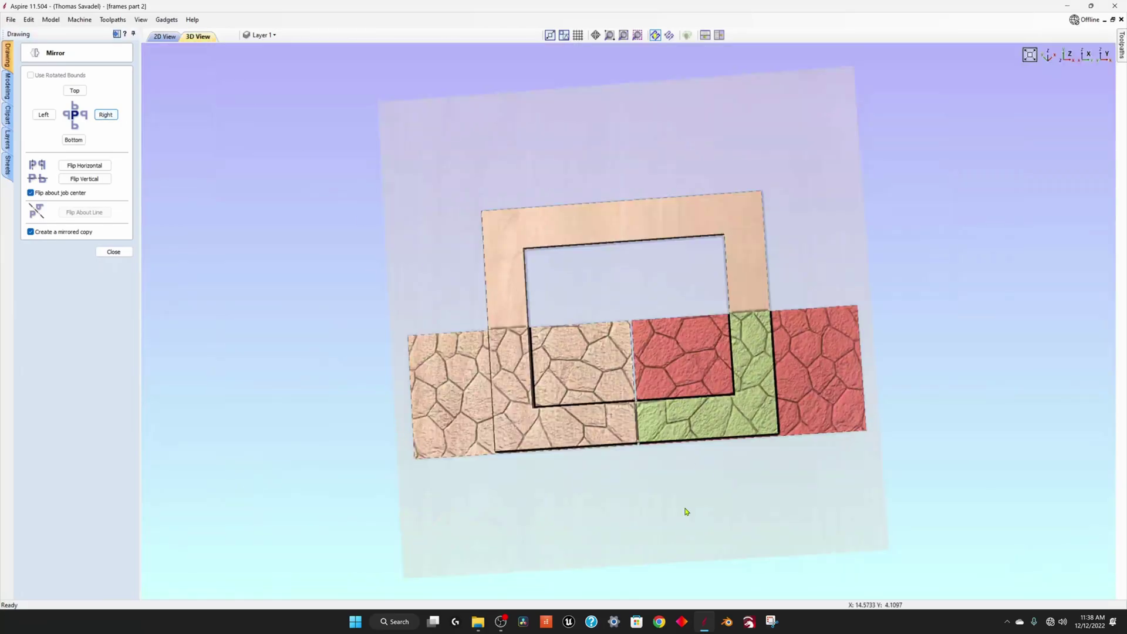
drag(686, 512, 593, 358)
scroll(588, 364, up, 4)
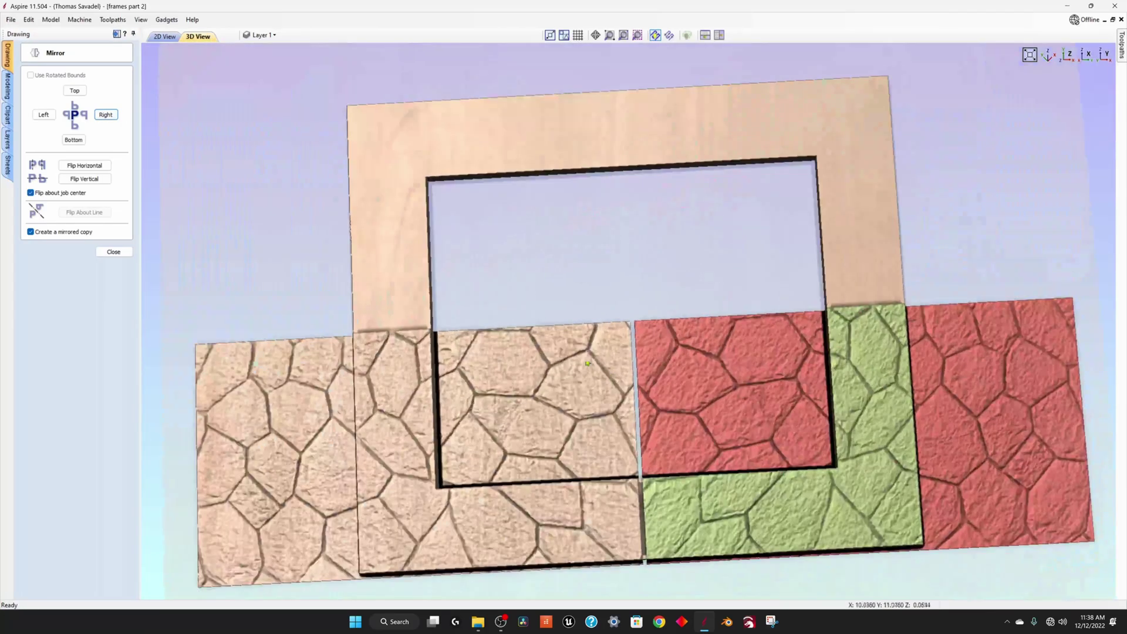
drag(575, 278, 542, 254)
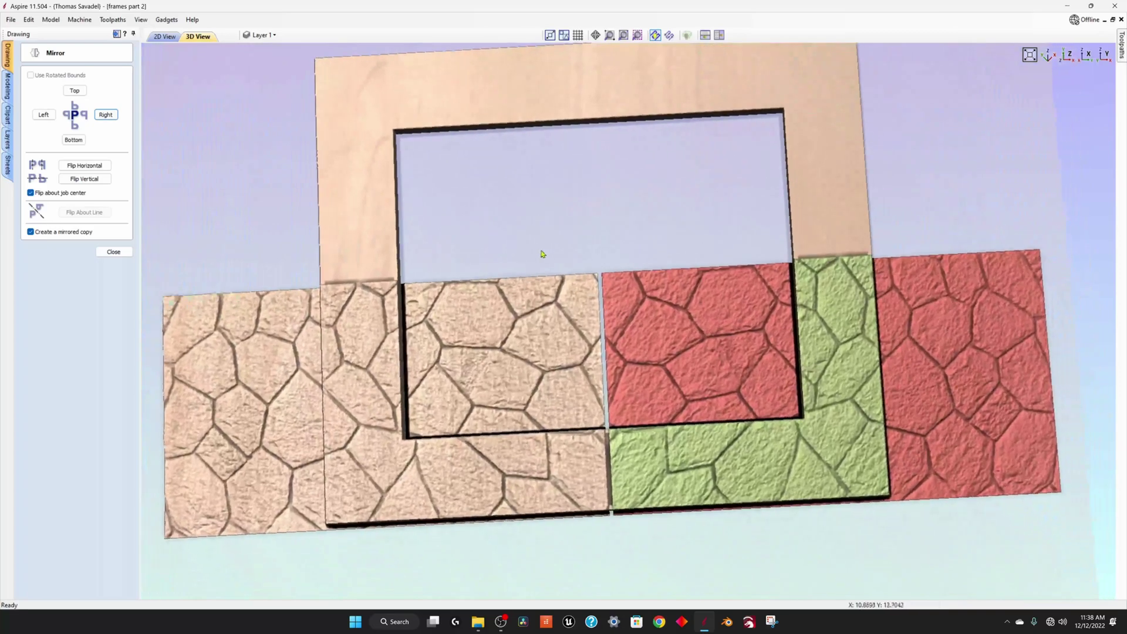
Return to the 2D view, select the mirrored right tile, and shift it toward the left tile at the vertical centerline.
click(165, 37)
click(557, 419)
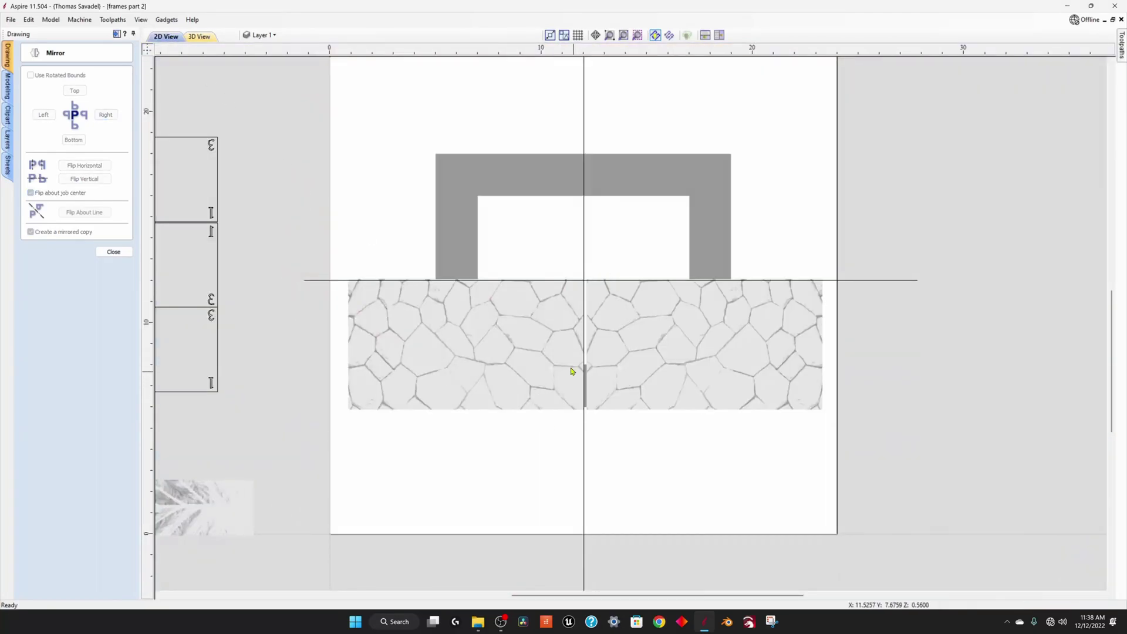
scroll(557, 337, down, 6)
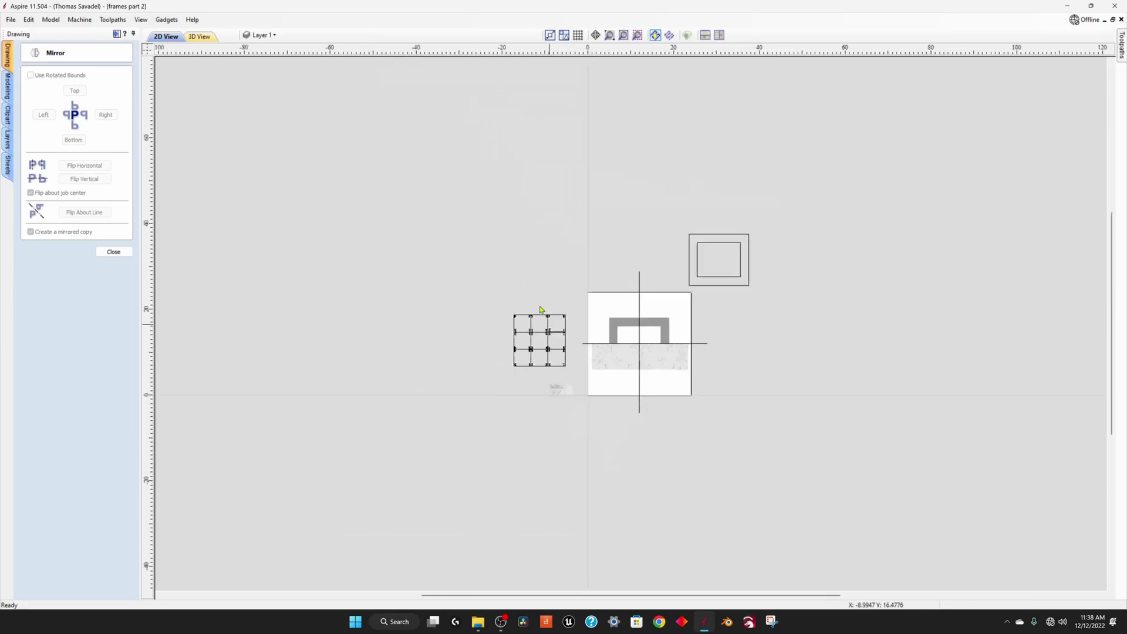
click(647, 363)
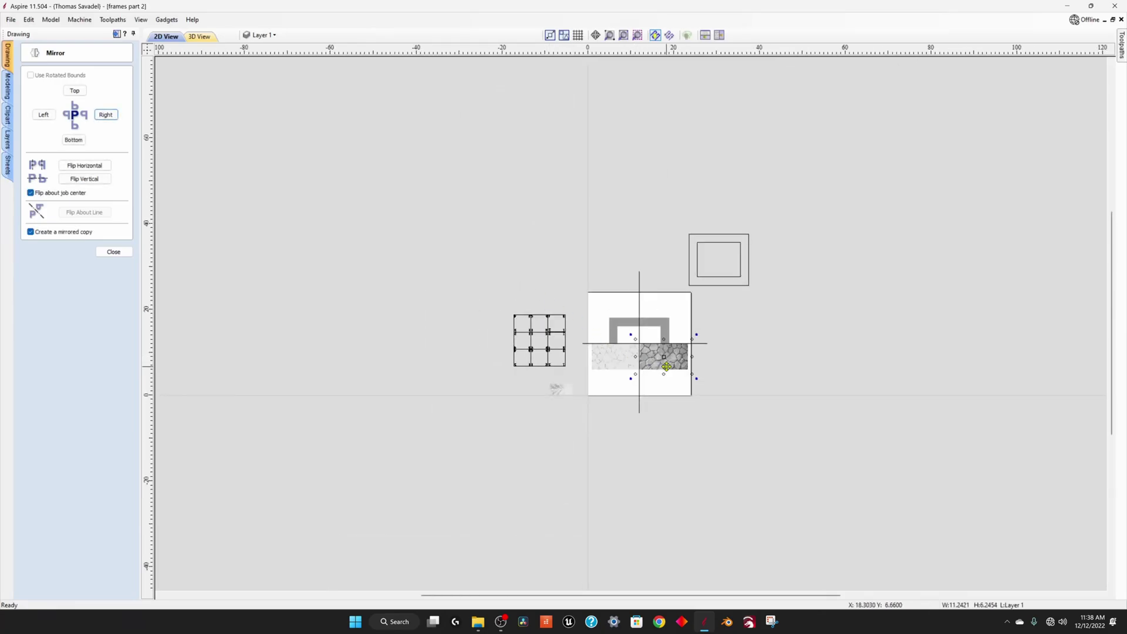
scroll(667, 367, up, 10)
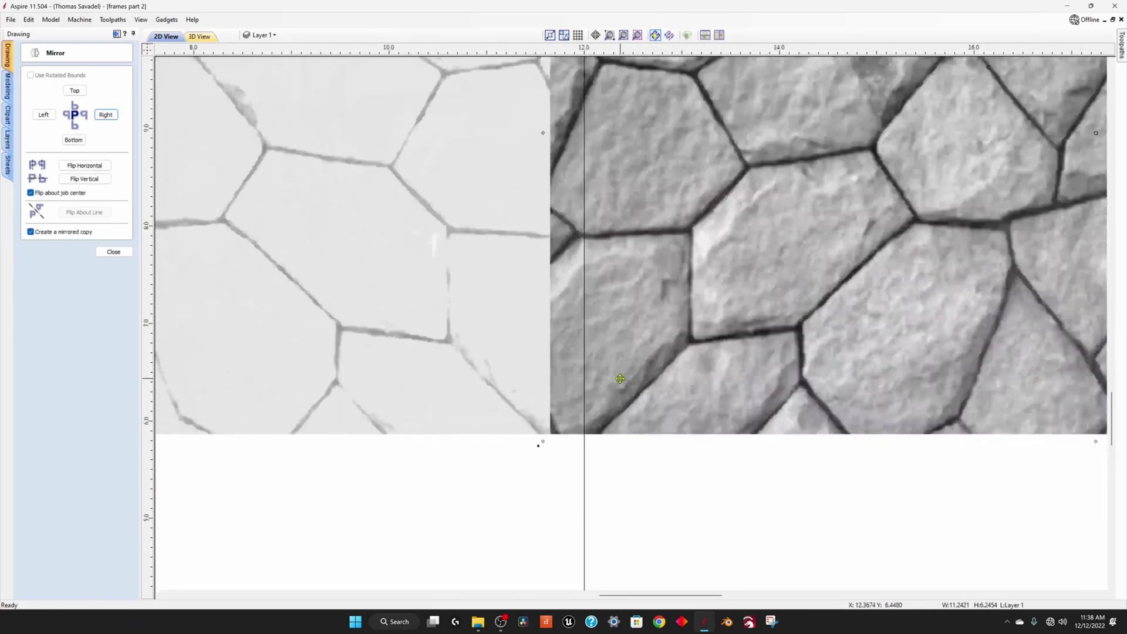
scroll(620, 378, down, 8)
scroll(636, 370, up, 6)
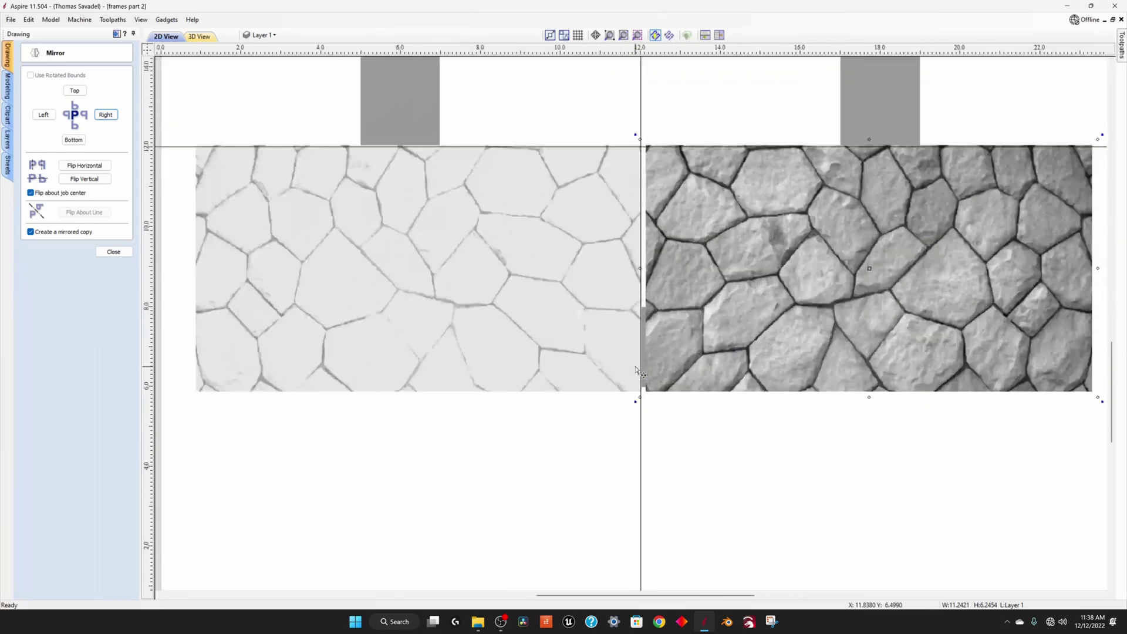
Nudge the right stone tile in small increments to narrow the remaining gap at the seam.
scroll(636, 370, up, 10)
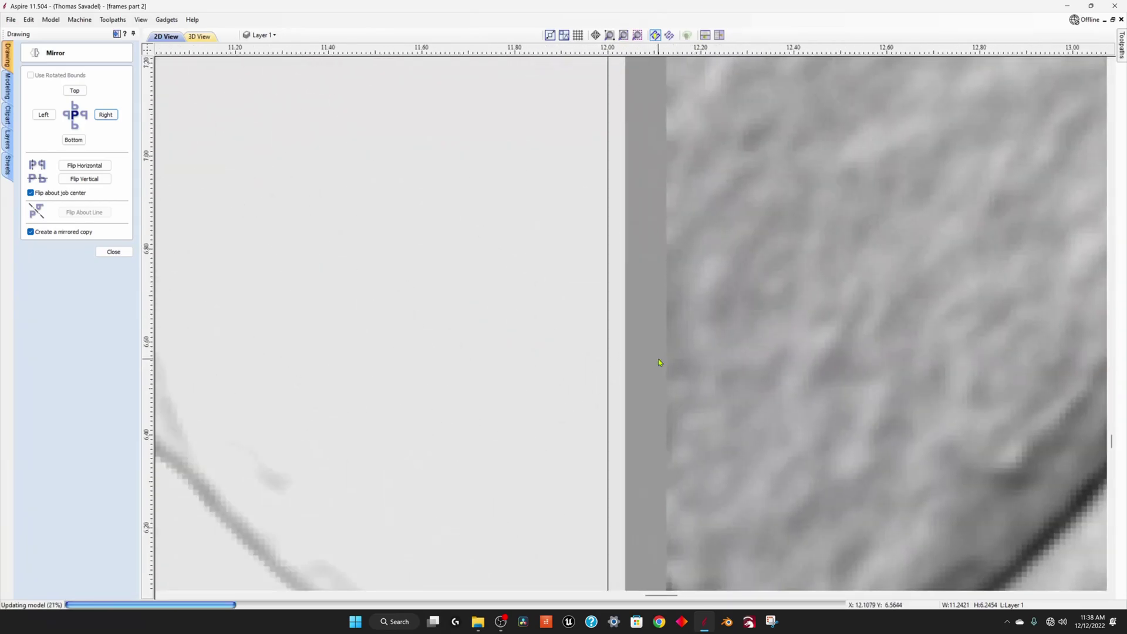
scroll(640, 358, down, 3)
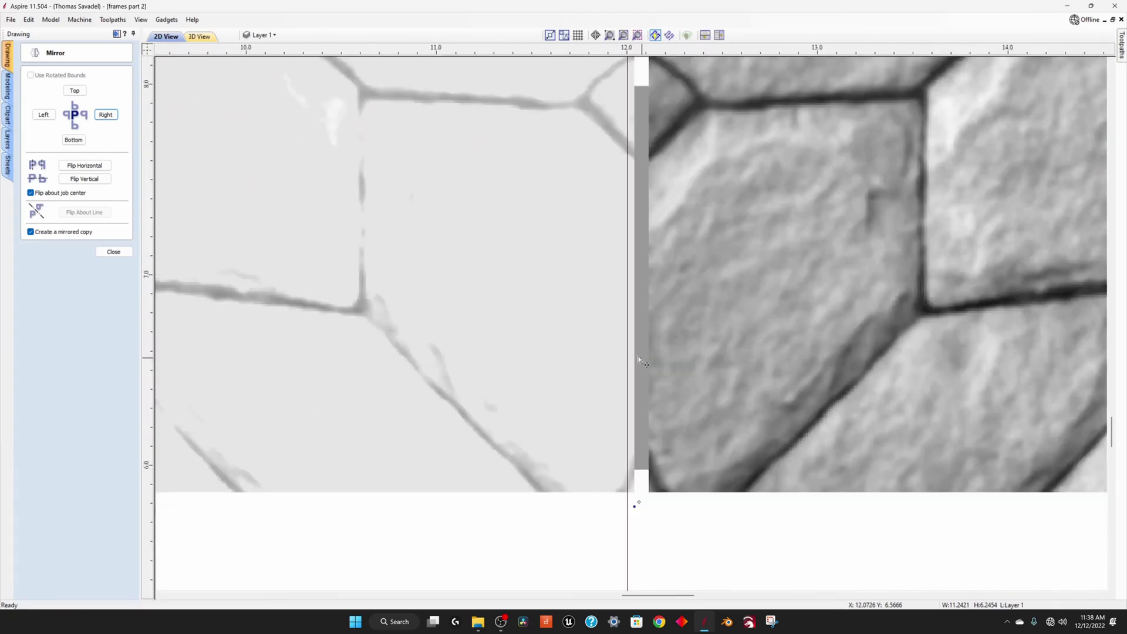
scroll(640, 362, down, 5)
scroll(611, 371, up, 3)
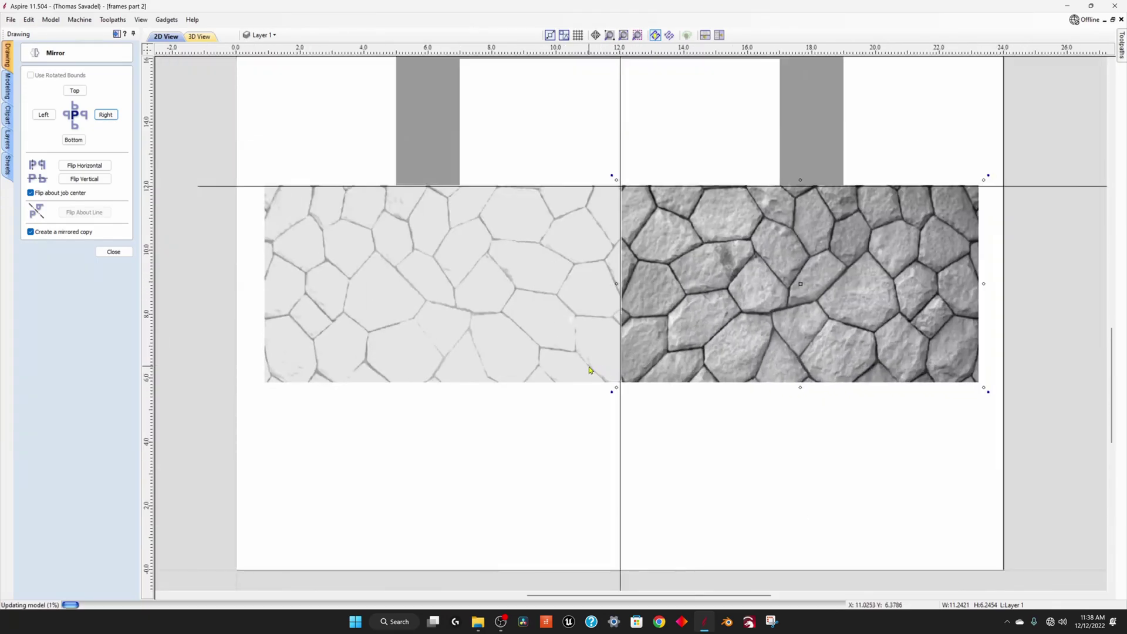
scroll(593, 368, up, 5)
scroll(674, 324, down, 2)
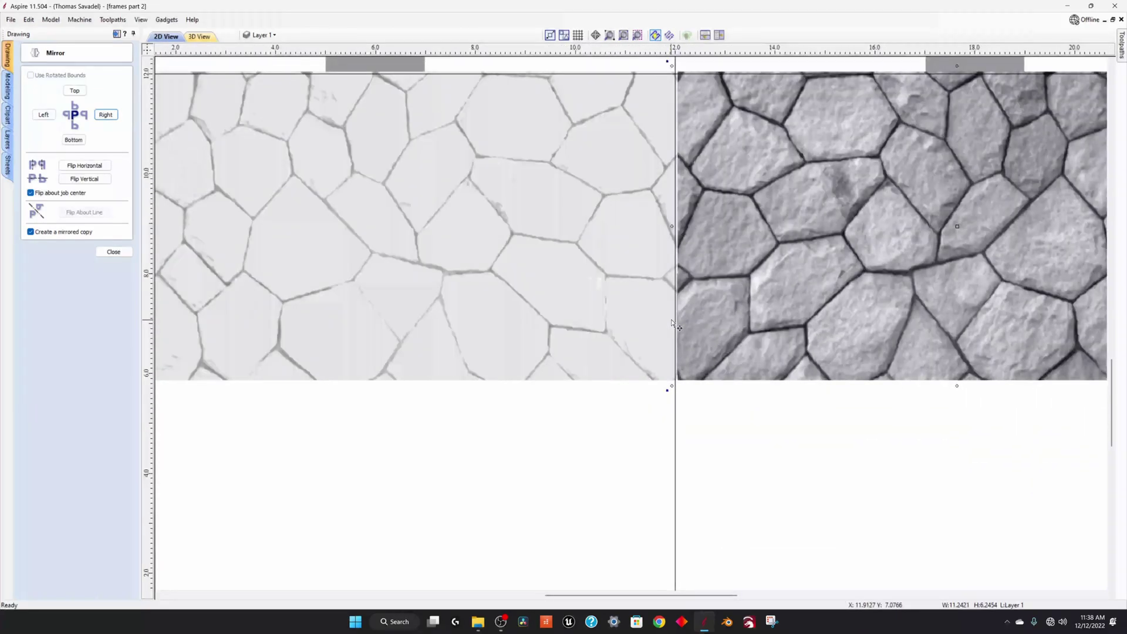
scroll(673, 325, up, 6)
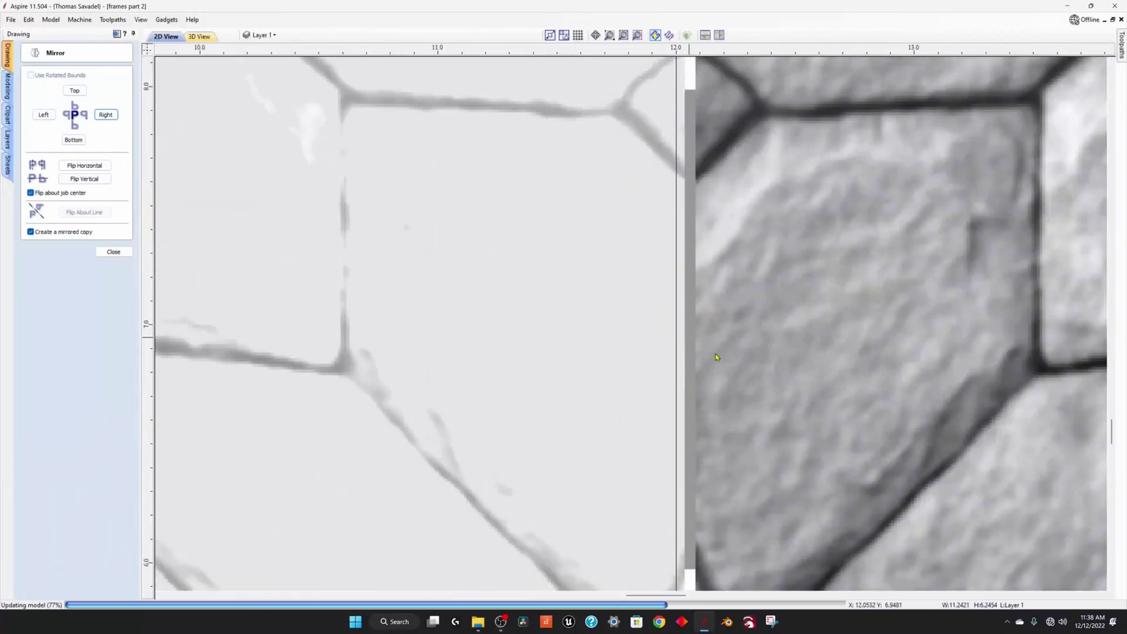
scroll(716, 357, down, 2)
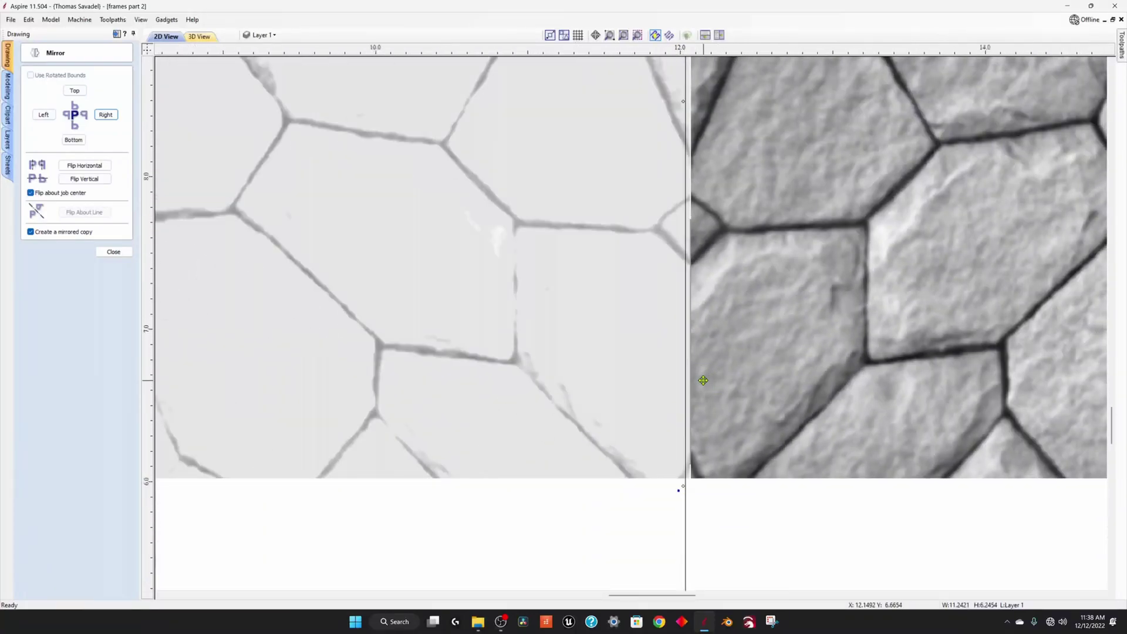
scroll(703, 380, up, 3)
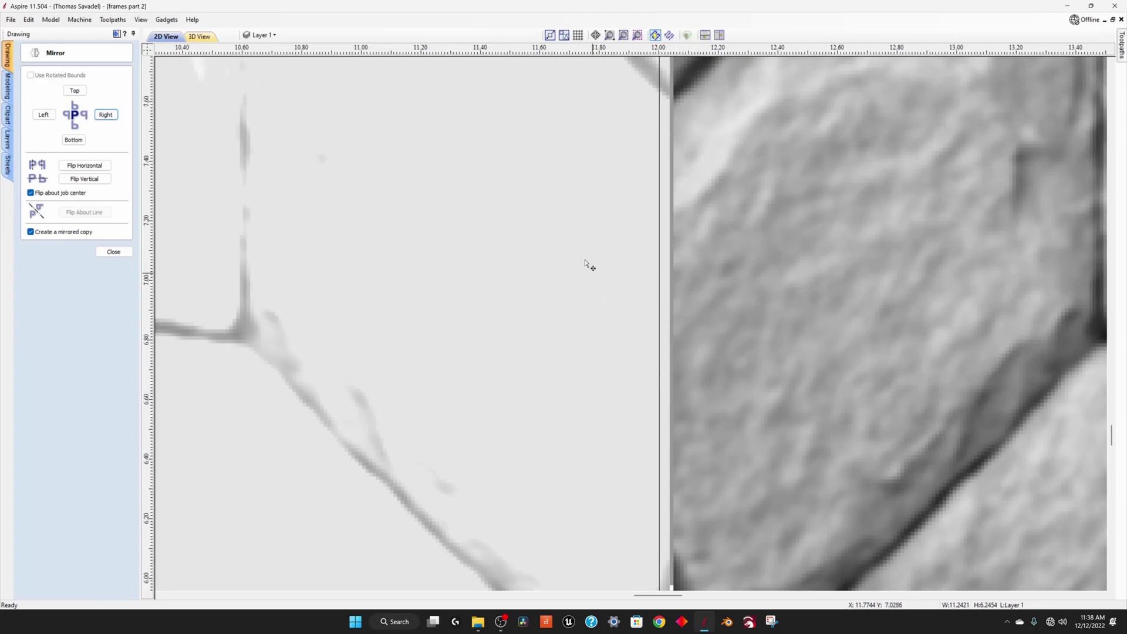
Examine the seam between the two stone tiles across the frame up close in the 3D view.
click(200, 37)
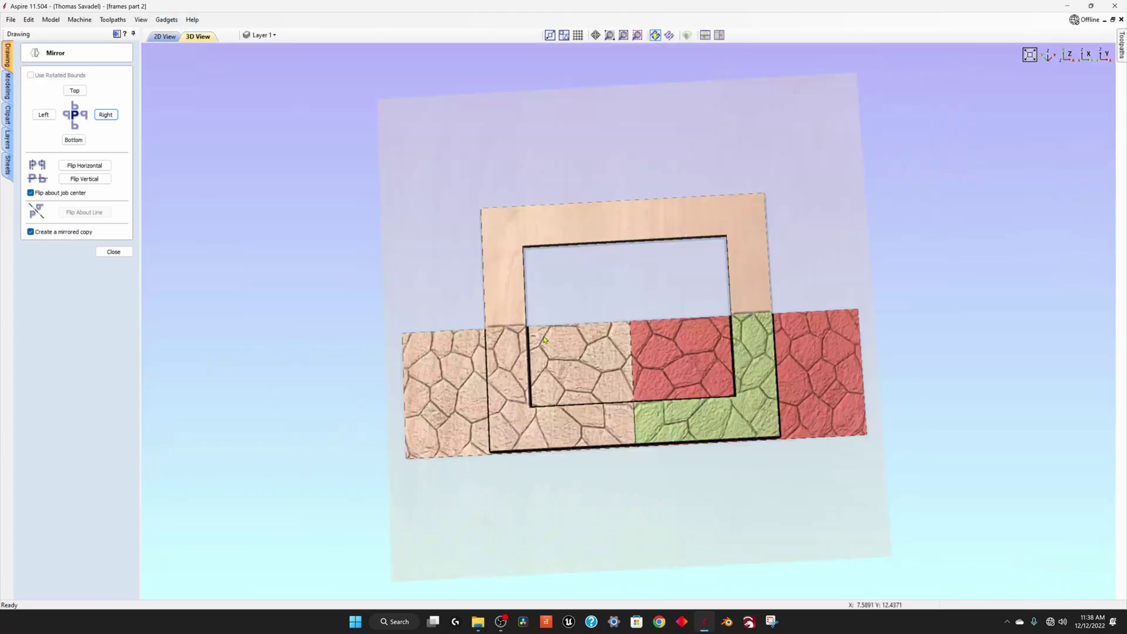
scroll(620, 425, up, 5)
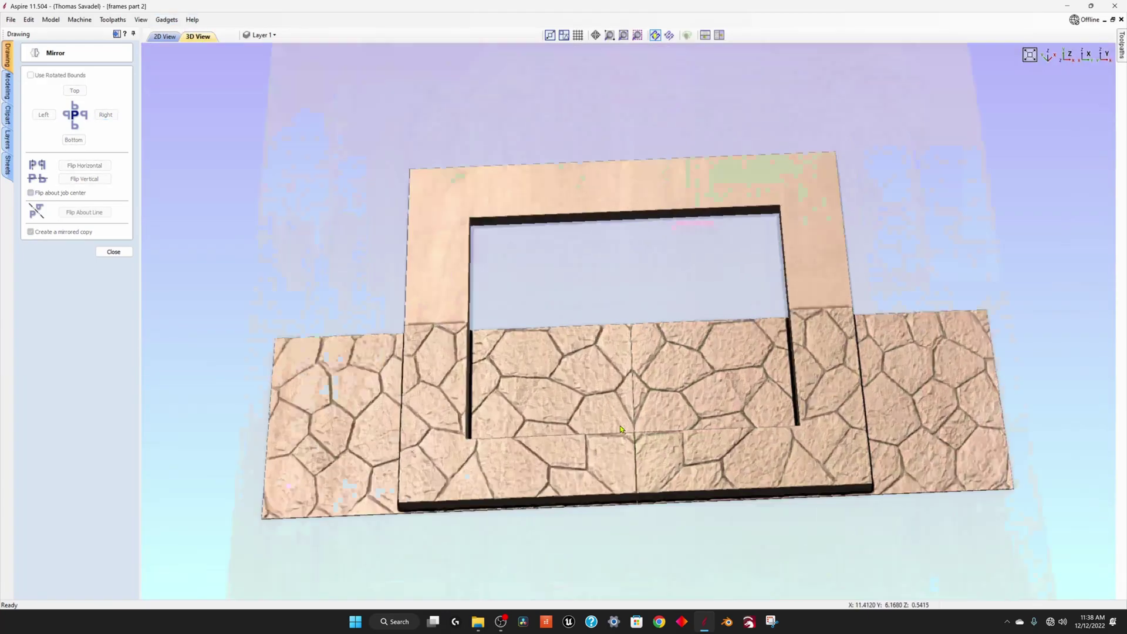
middle_drag(629, 383, 623, 327)
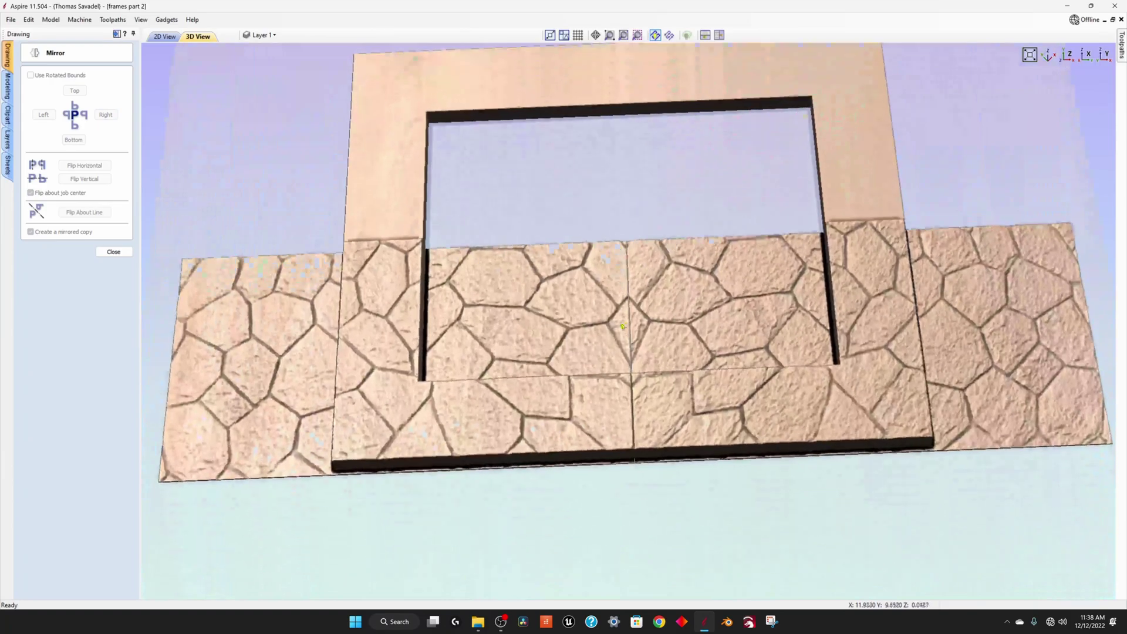
click(675, 357)
scroll(623, 511, up, 4)
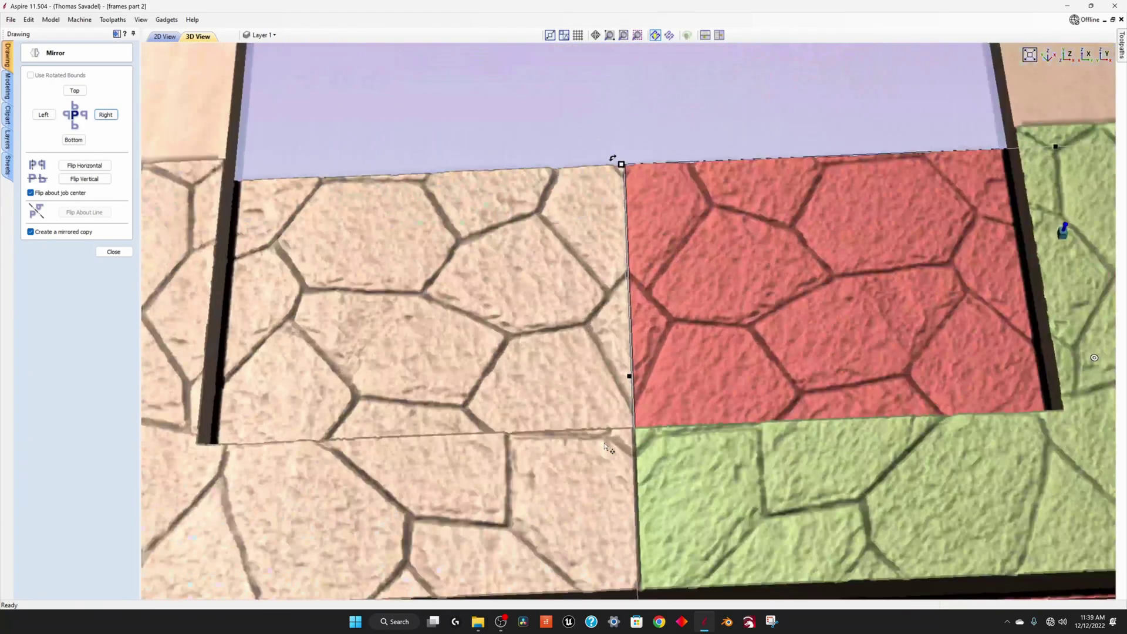
Select the right stone tile in the 3D view, shift it slightly toward the left tile, and inspect the seam.
scroll(609, 449, down, 3)
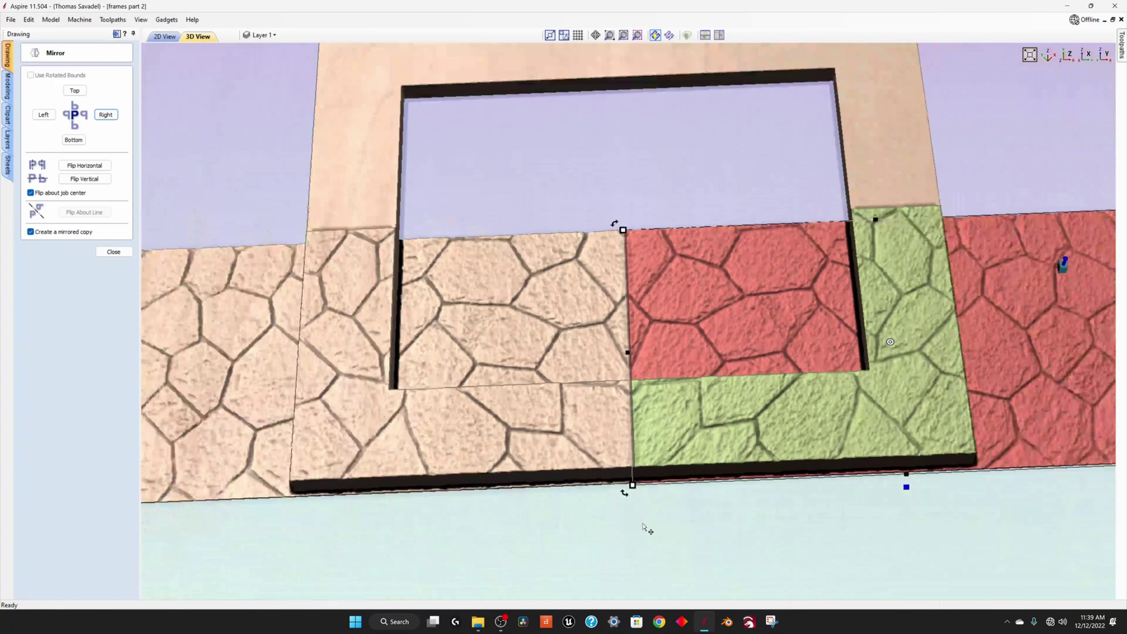
click(648, 529)
drag(689, 536, 653, 461)
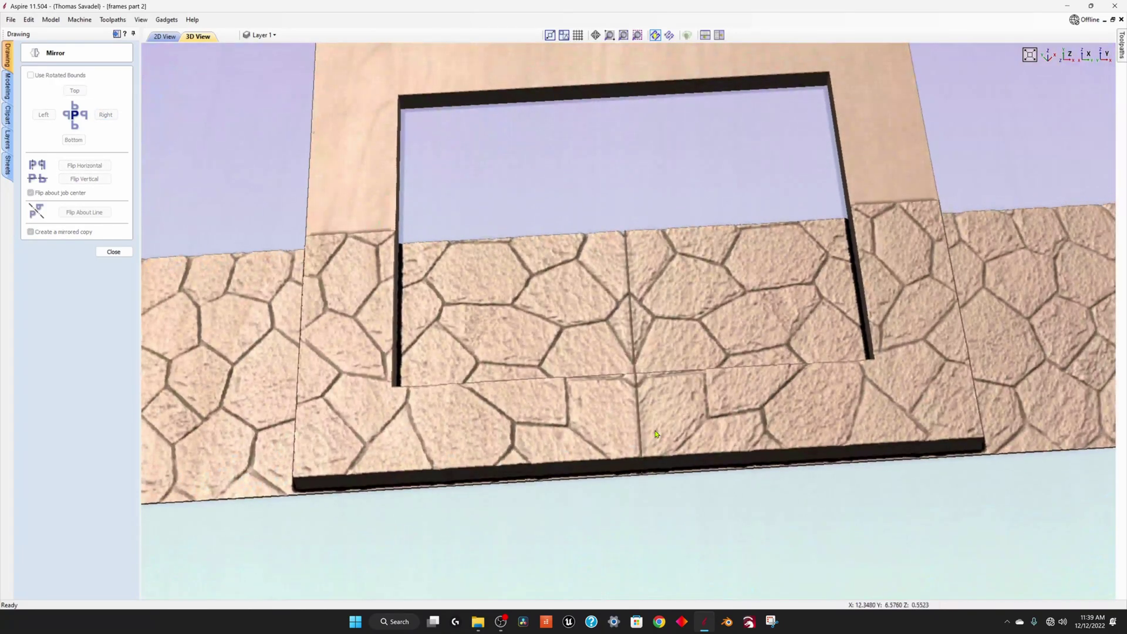
double_click(656, 434)
double_click(1006, 305)
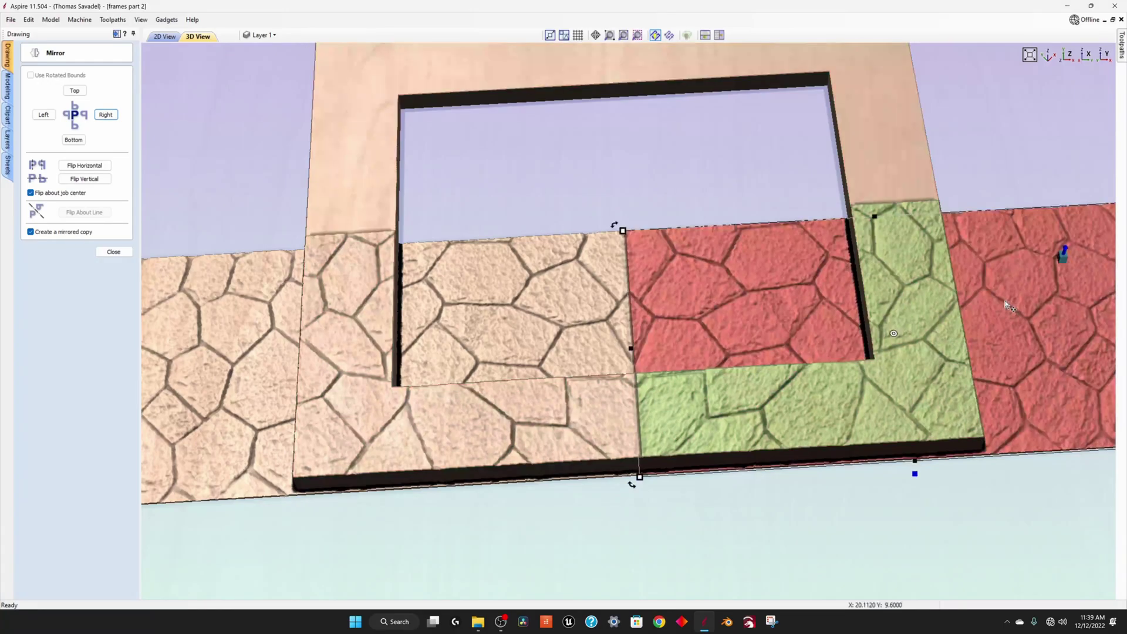
drag(985, 334, 981, 334)
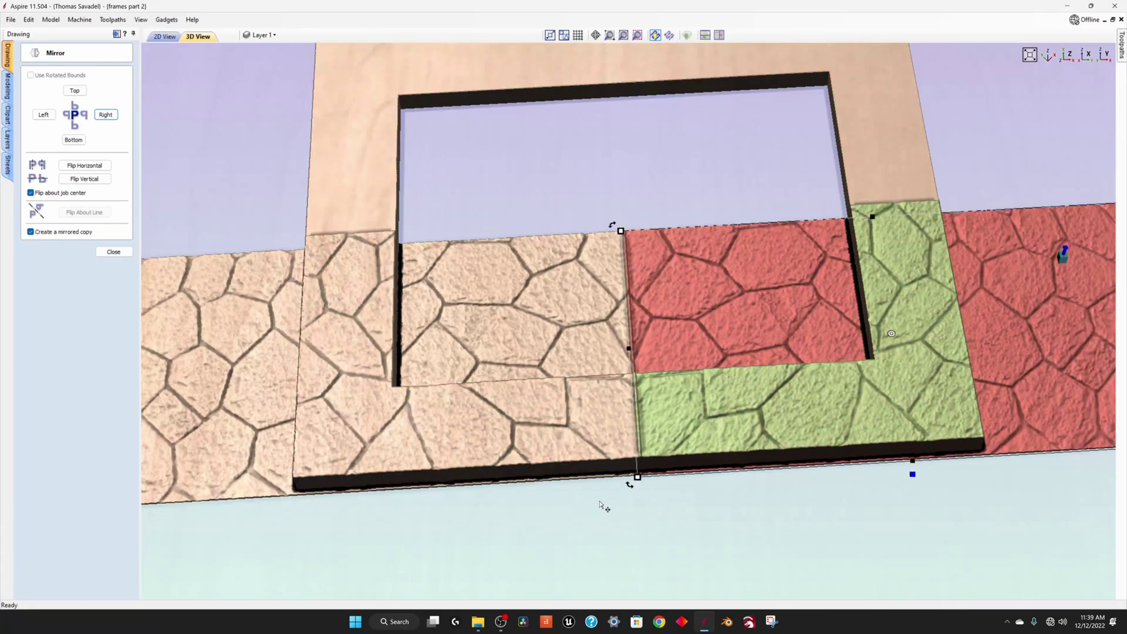
drag(654, 506, 604, 335)
scroll(600, 343, up, 5)
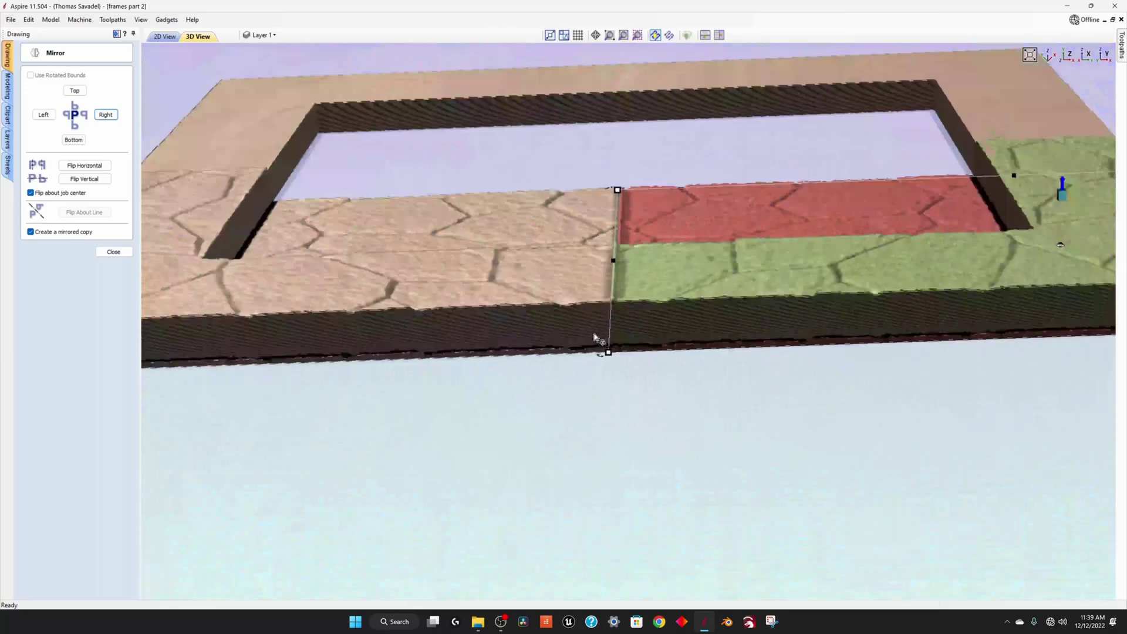
middle_drag(599, 341, 634, 351)
drag(634, 351, 629, 424)
scroll(628, 424, down, 3)
Close Mirror, set the combine mode of Rock 4 [12] and Rock 4 [11] to Merge, and examine the blended seam.
click(111, 253)
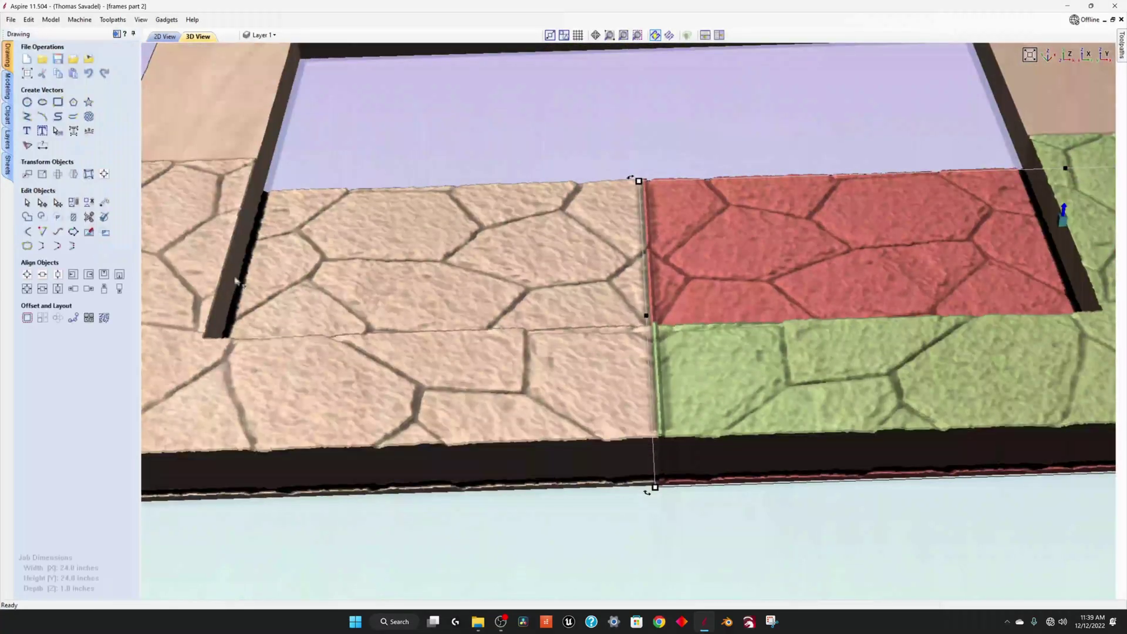
click(7, 86)
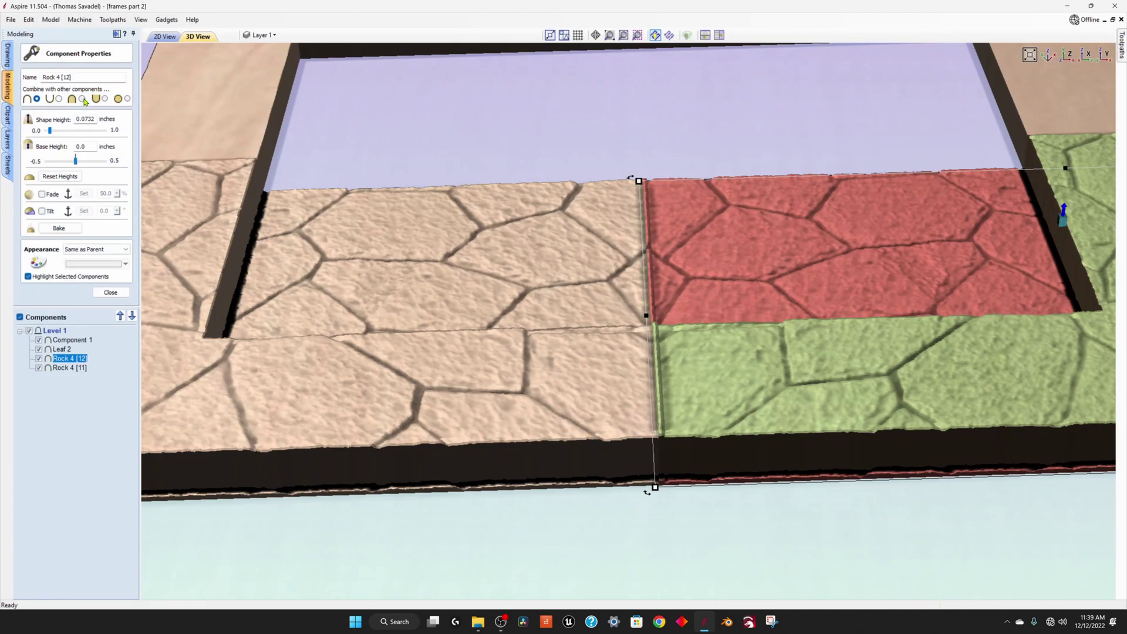
click(82, 99)
click(69, 368)
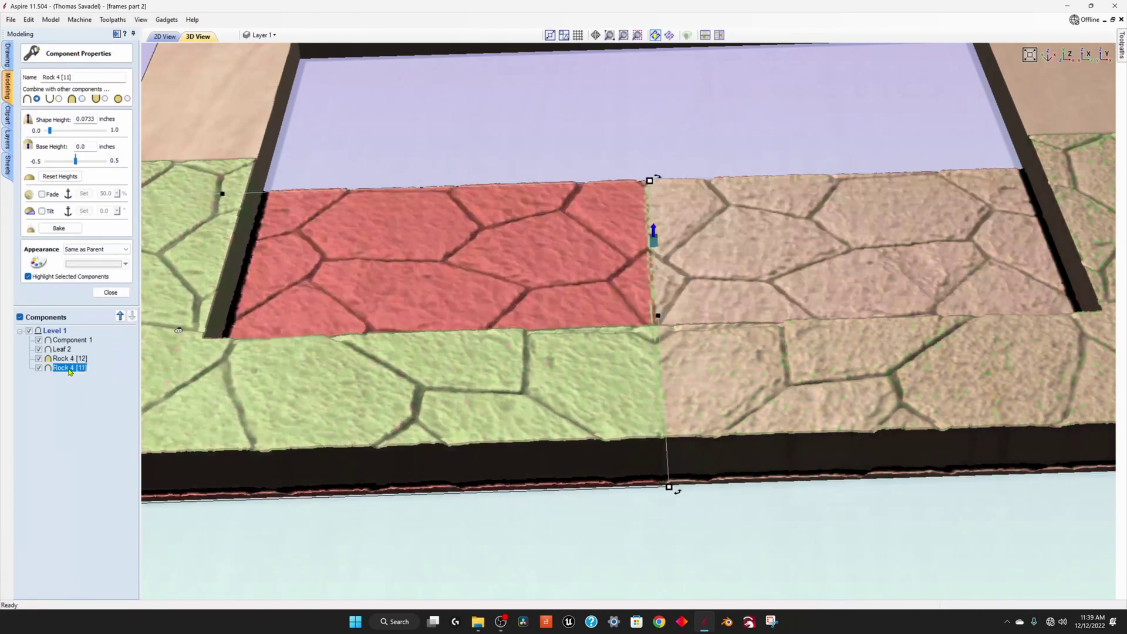
click(82, 99)
click(649, 519)
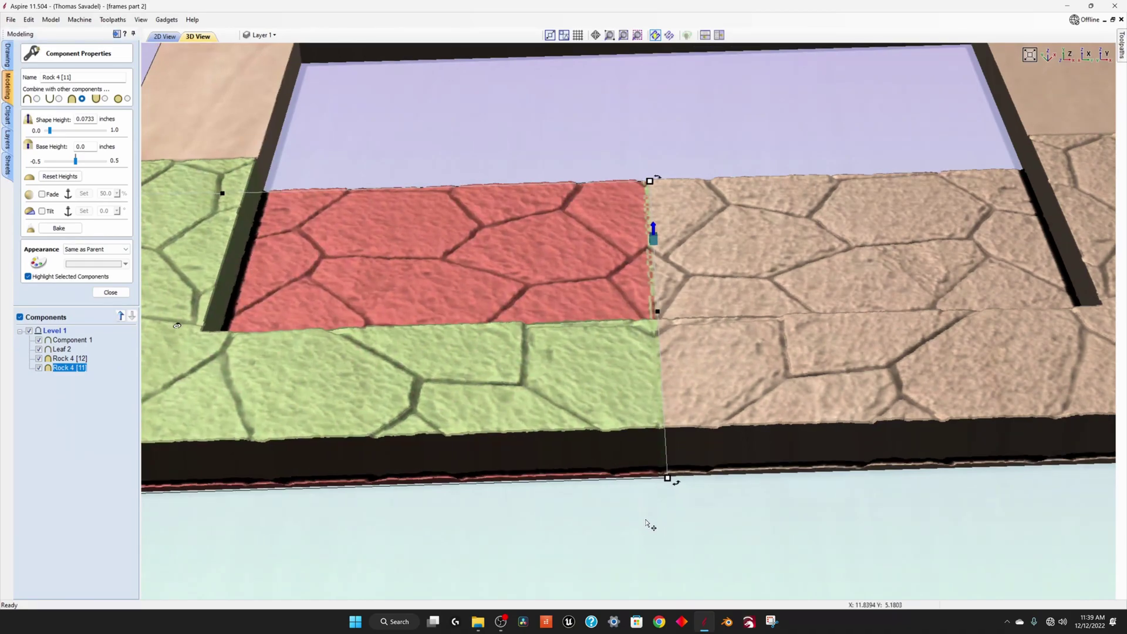
scroll(678, 426, down, 3)
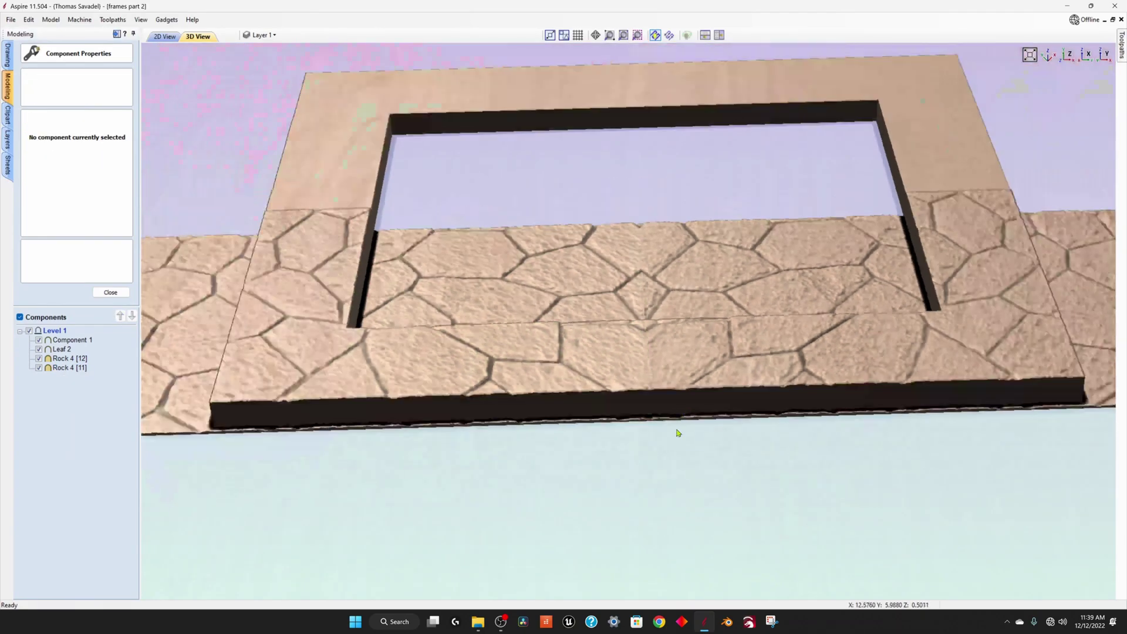
drag(677, 430, 679, 570)
scroll(608, 425, down, 3)
drag(608, 424, 591, 467)
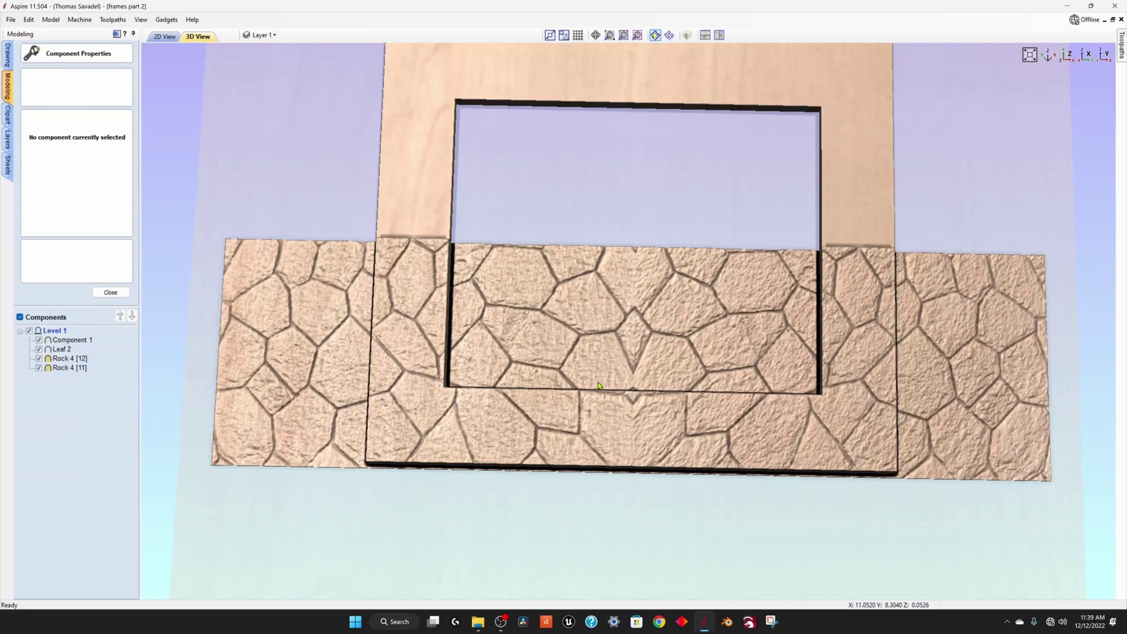
scroll(599, 386, down, 2)
Select both stone tiles in the 2D view and stretch them vertically to about 6.8 inches high.
click(166, 37)
scroll(615, 392, down, 4)
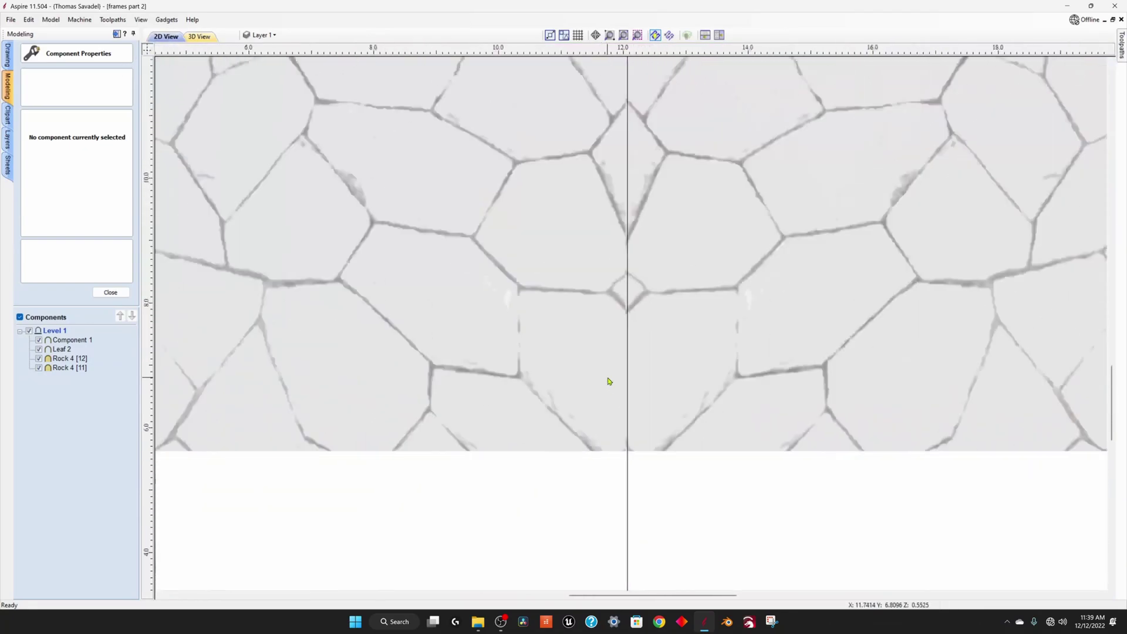
scroll(609, 381, down, 1)
click(609, 381)
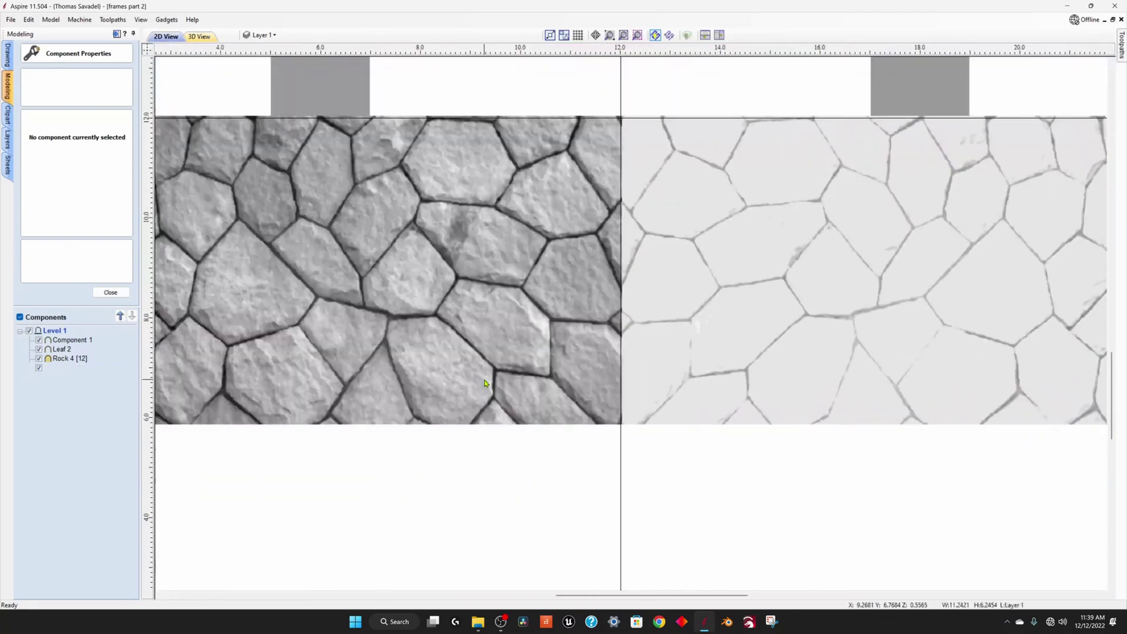
shift+click(728, 376)
scroll(727, 372, down, 2)
scroll(684, 420, up, 1)
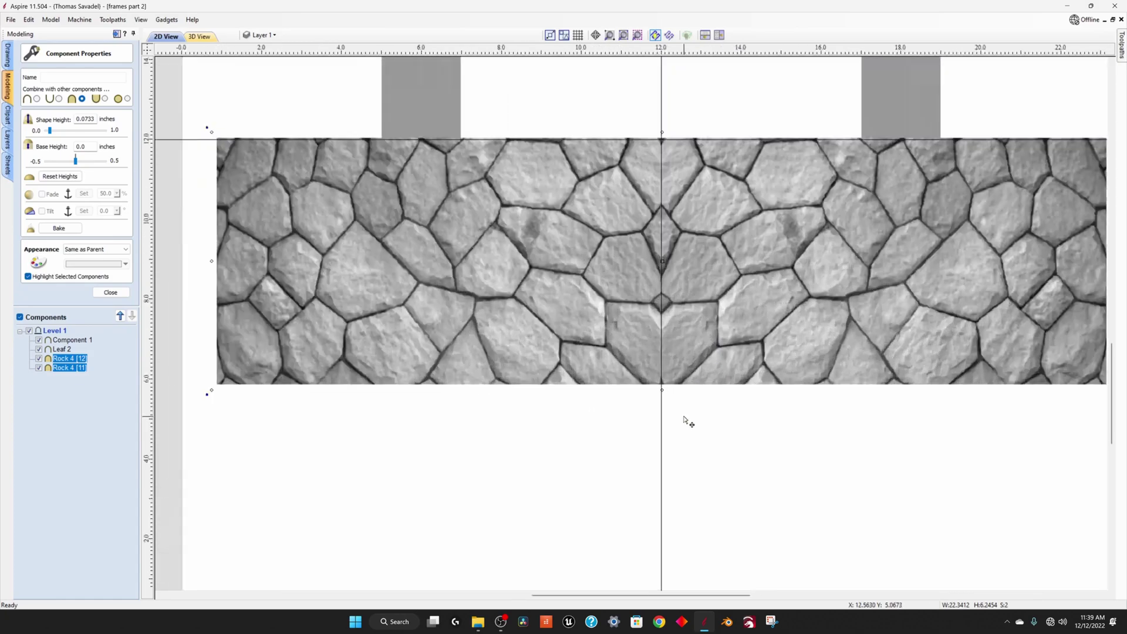
drag(662, 389, 662, 401)
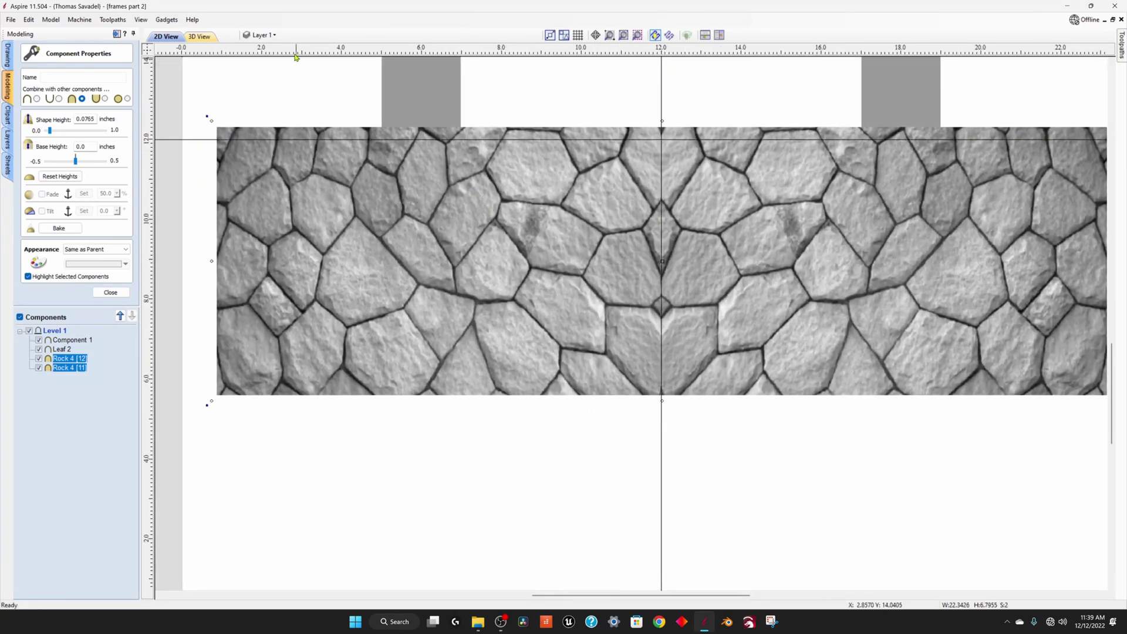
Nudge both stone tiles upward in the 3D view so they sit higher over the frame.
click(189, 38)
scroll(593, 293, up, 5)
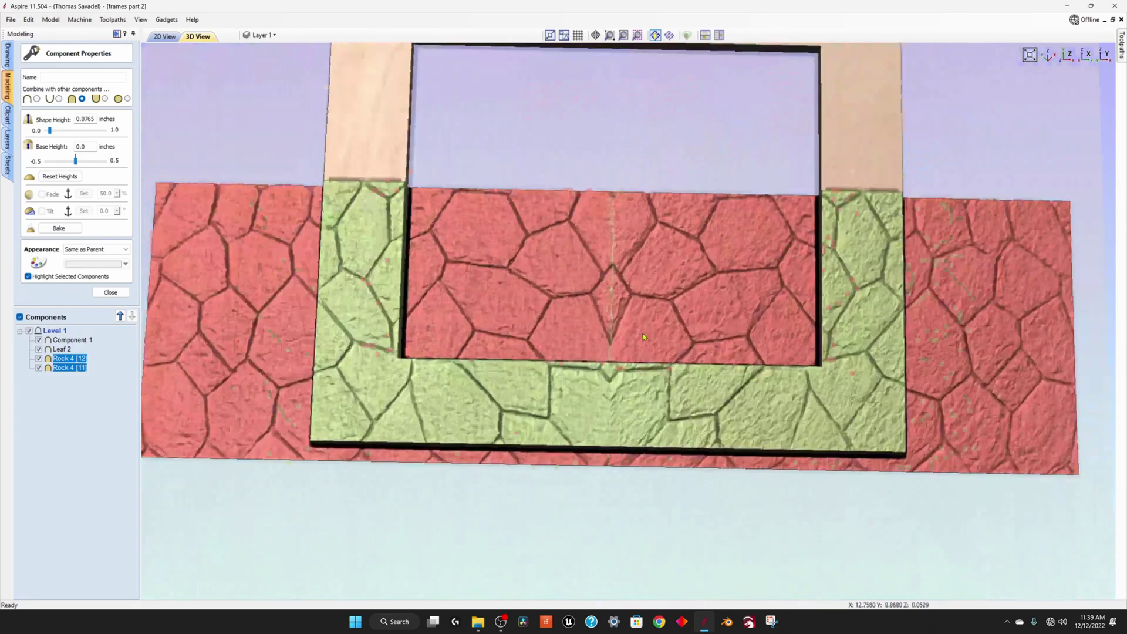
scroll(648, 297, down, 4)
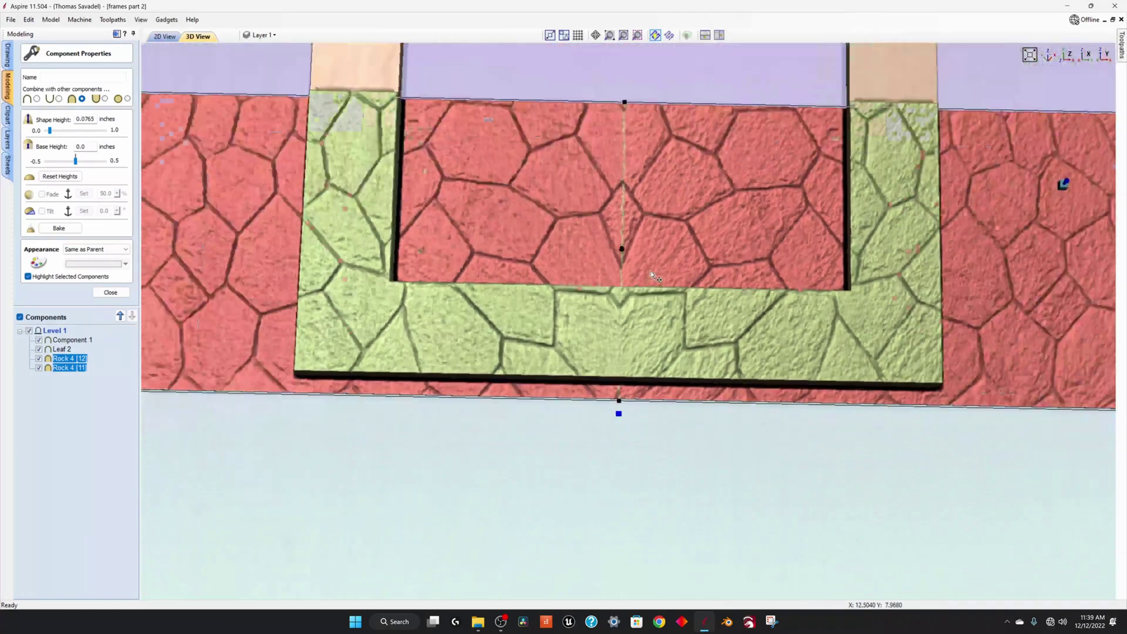
key(Up)
key(Up)
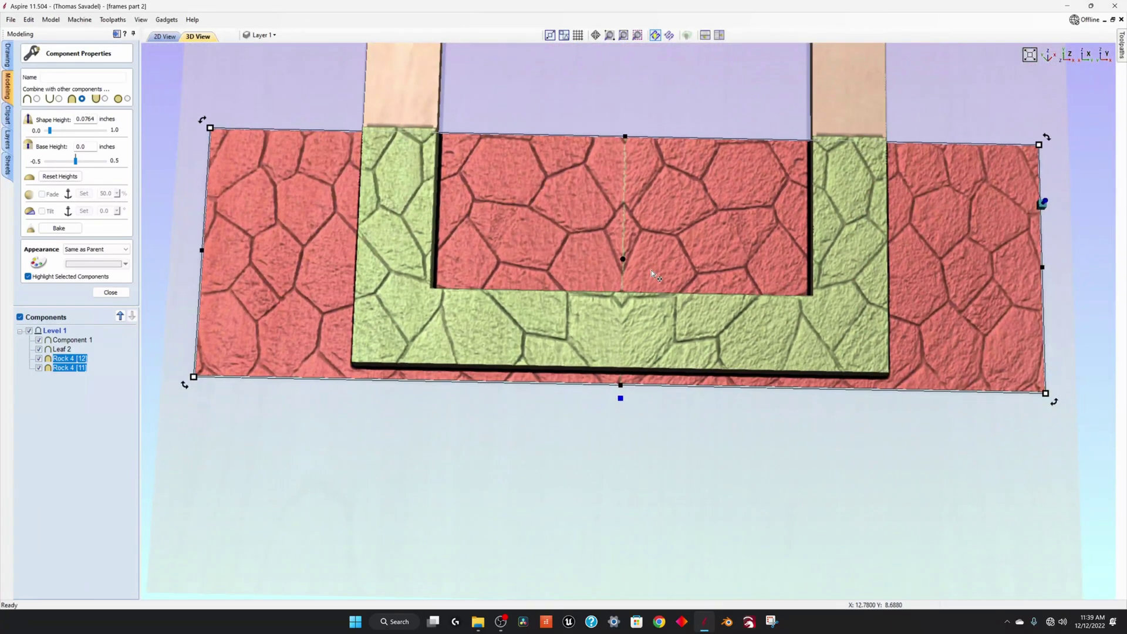
key(Up)
key(Up)
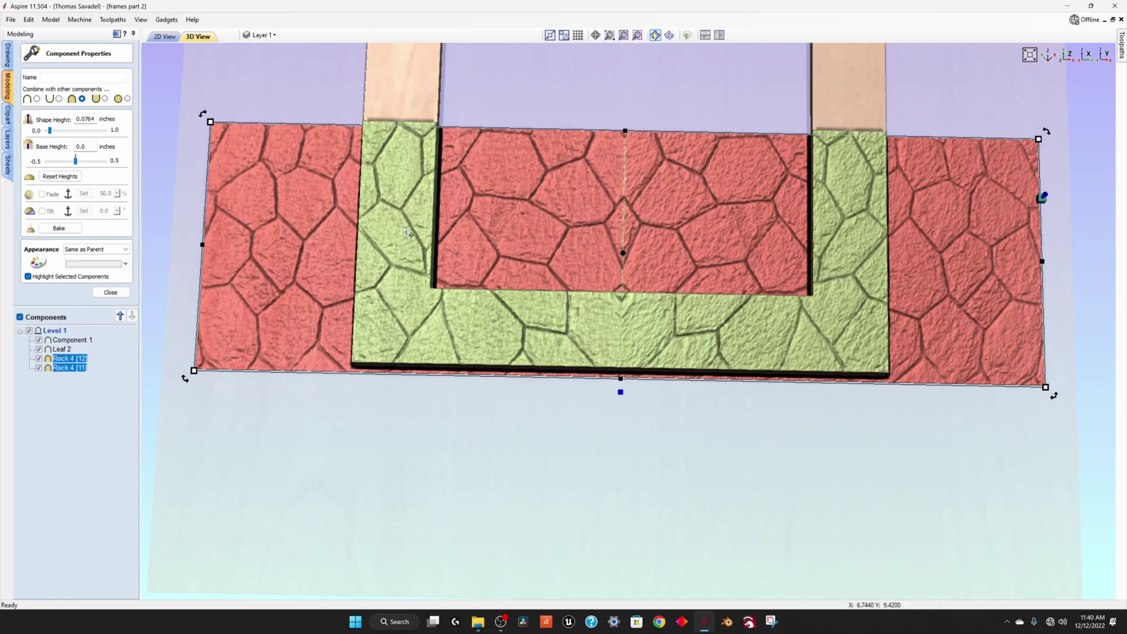
Center both stone tiles horizontally on the material and return to the 2D view.
click(104, 293)
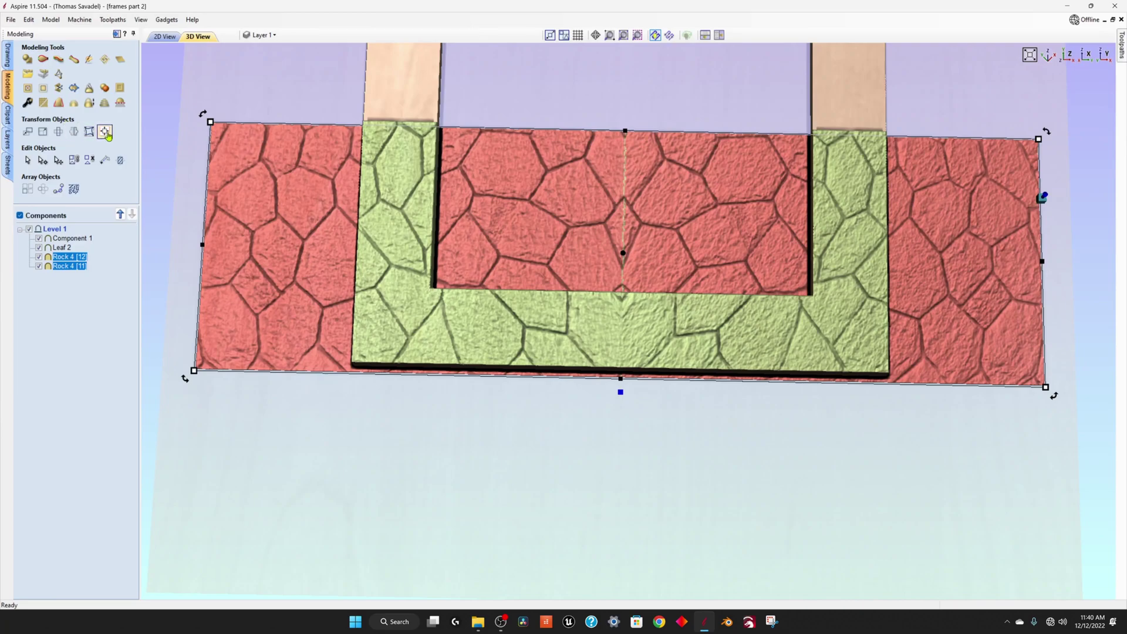
click(105, 132)
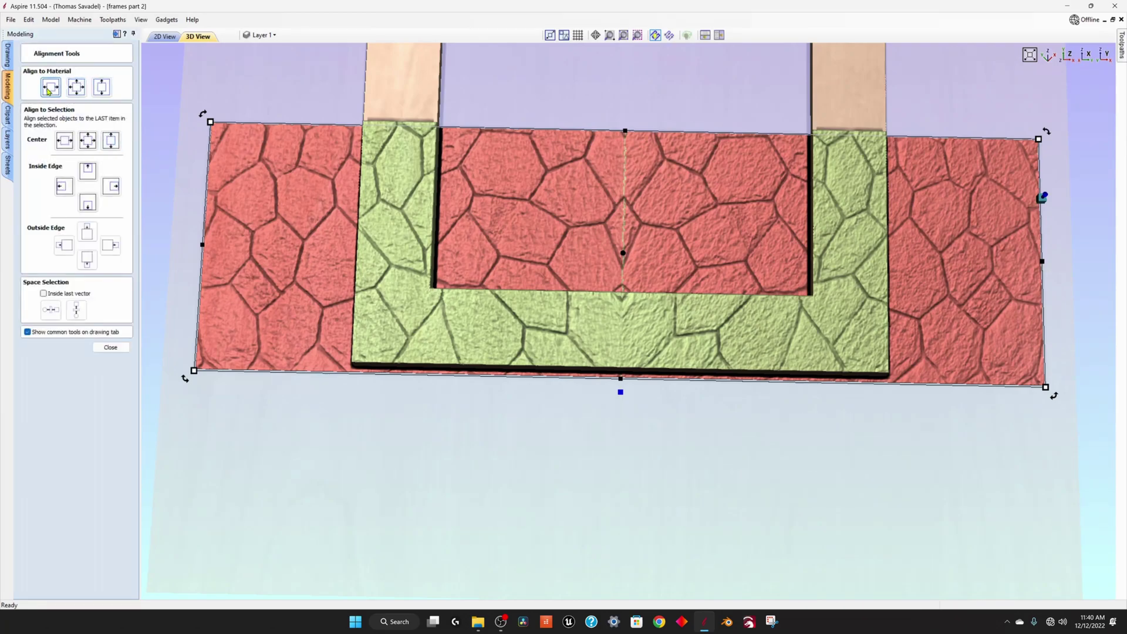
click(50, 89)
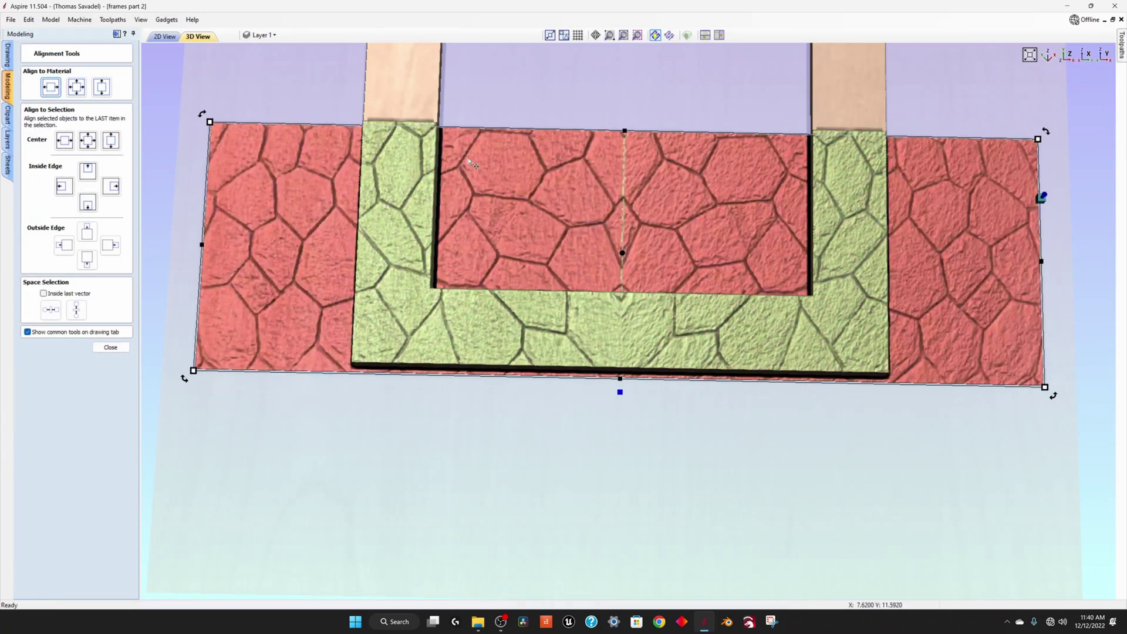
scroll(552, 149, down, 4)
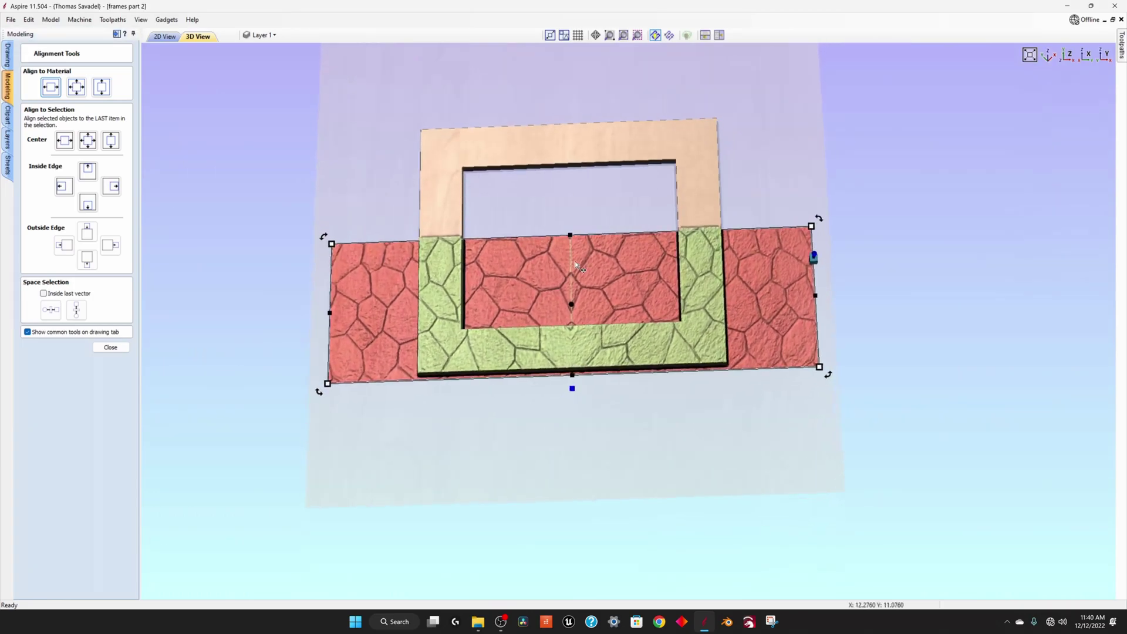
click(165, 37)
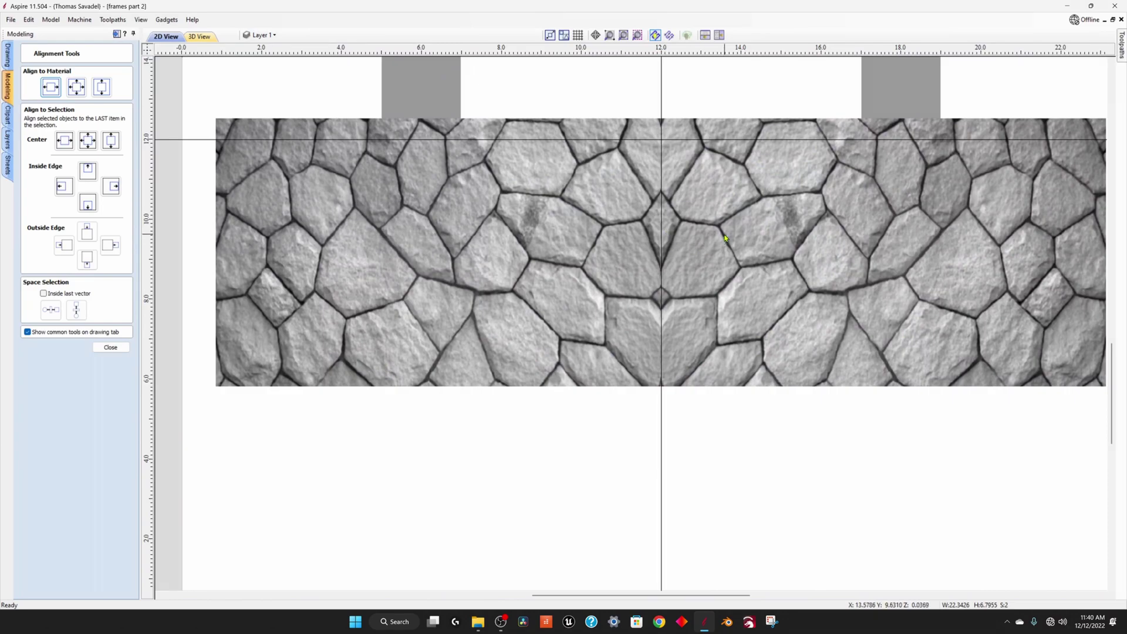
click(556, 468)
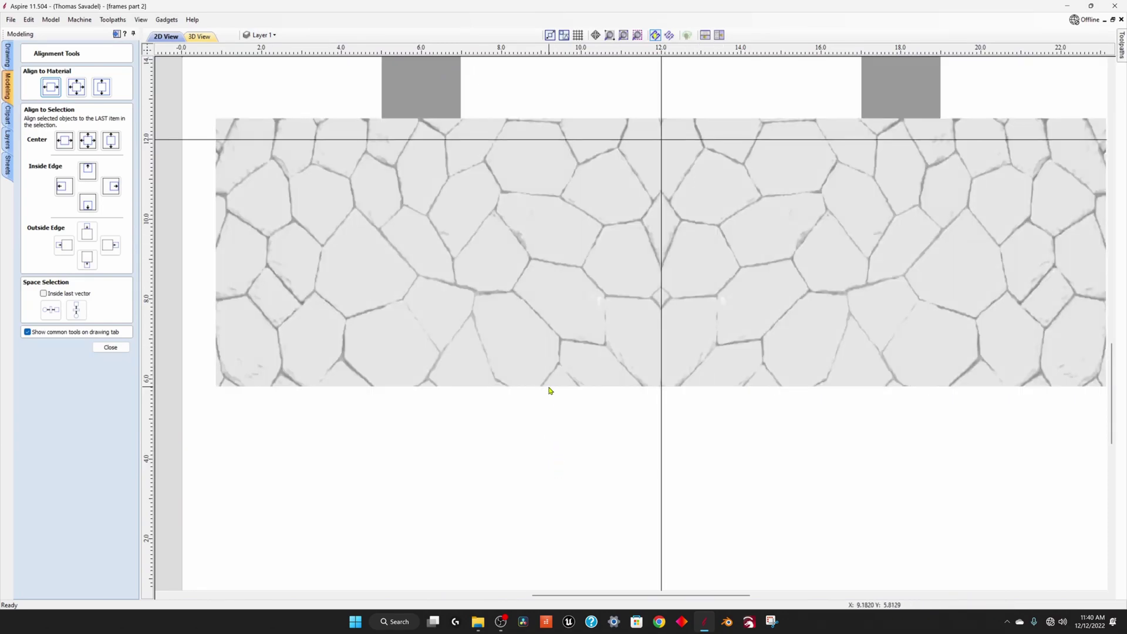
click(549, 381)
click(716, 347)
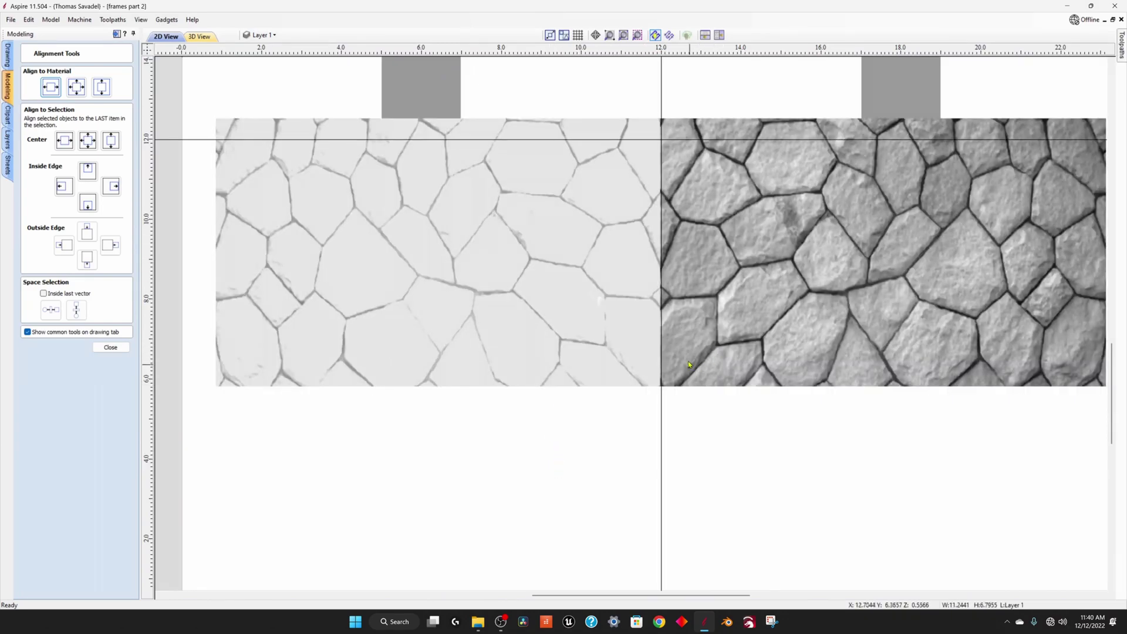
scroll(689, 362, up, 3)
scroll(606, 347, down, 6)
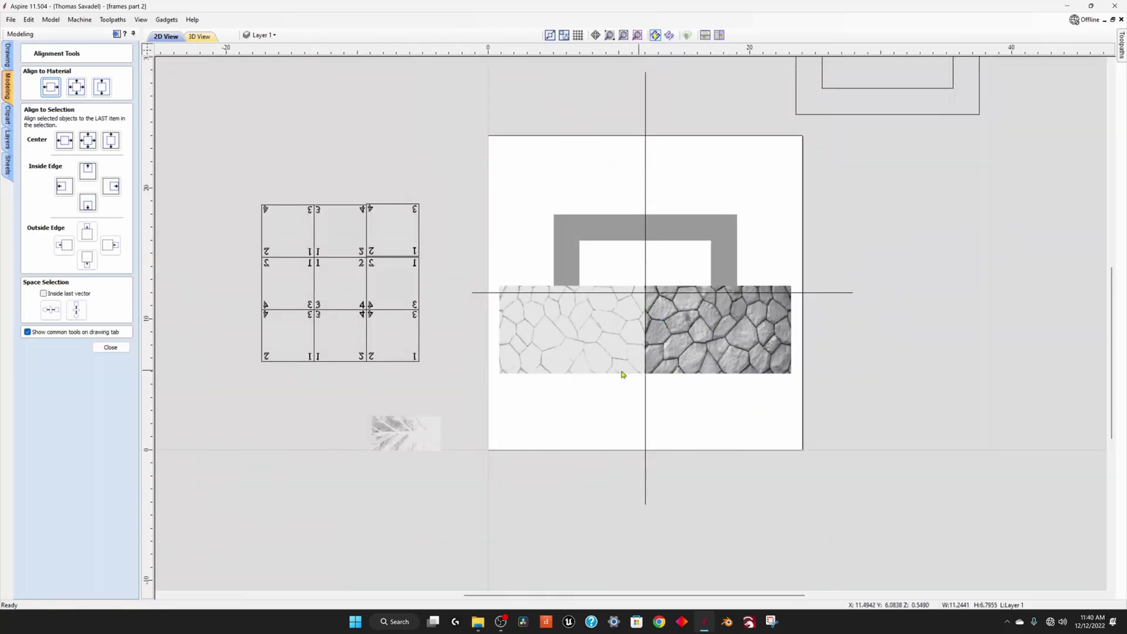
click(595, 401)
Select both stone tiles, create mirrored copies on their top side, and view the result in 3D before closing Mirror.
scroll(622, 398, up, 2)
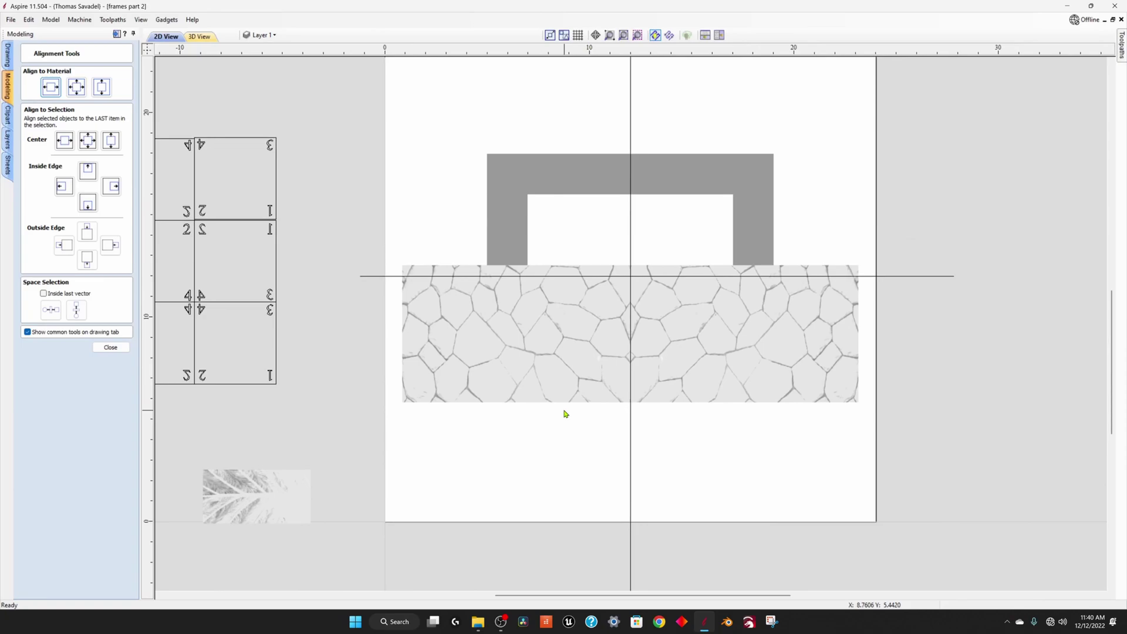
click(558, 378)
shift+click(733, 346)
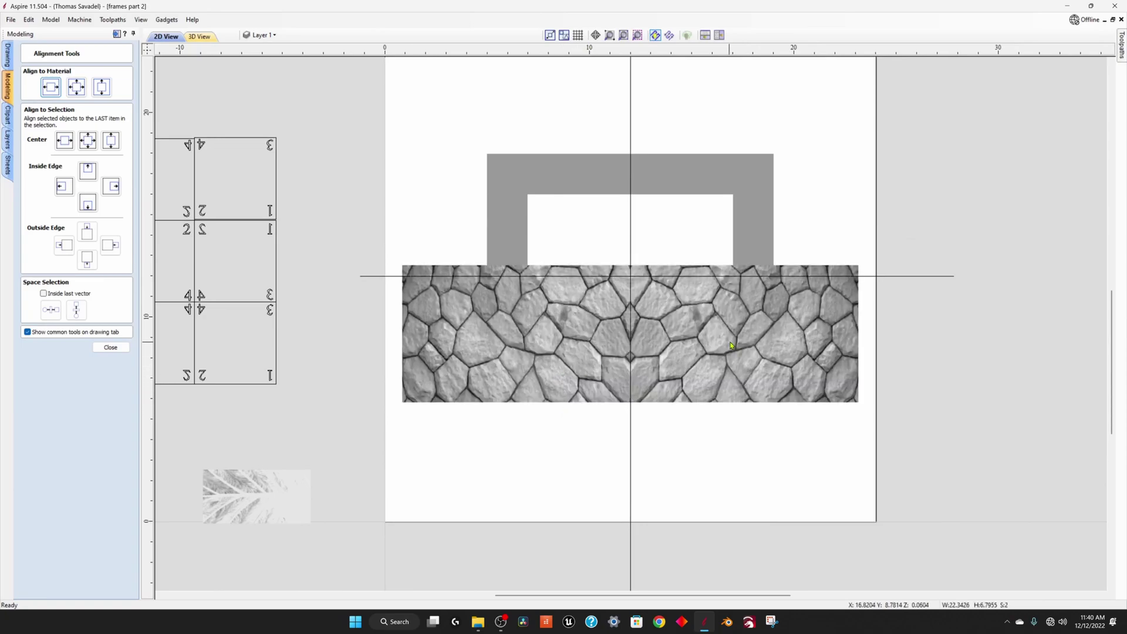
click(110, 347)
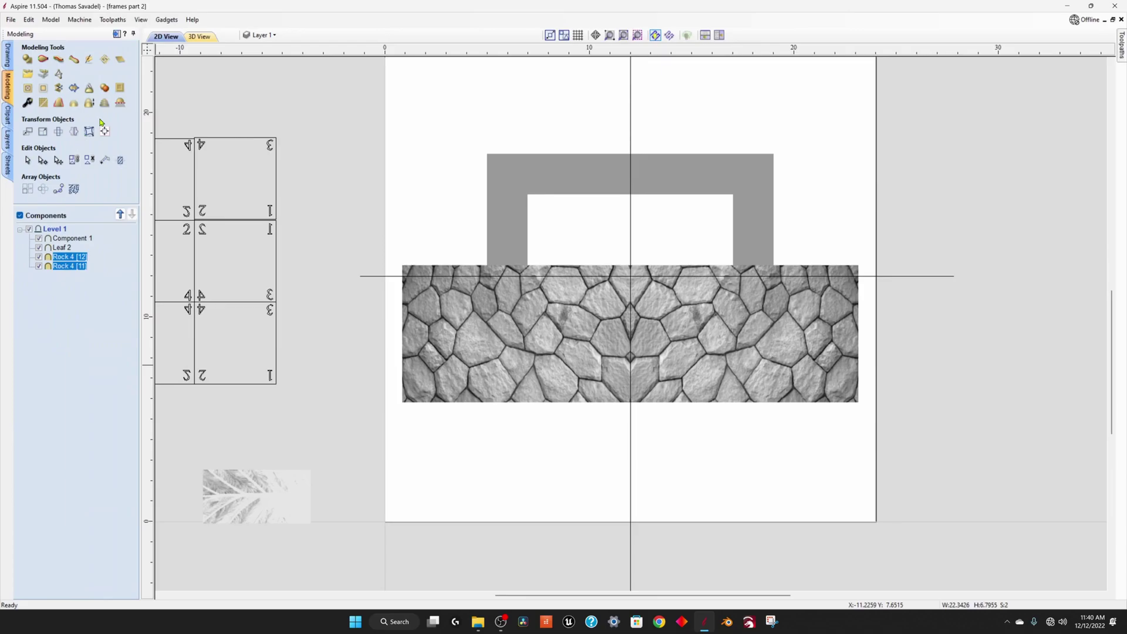
click(73, 131)
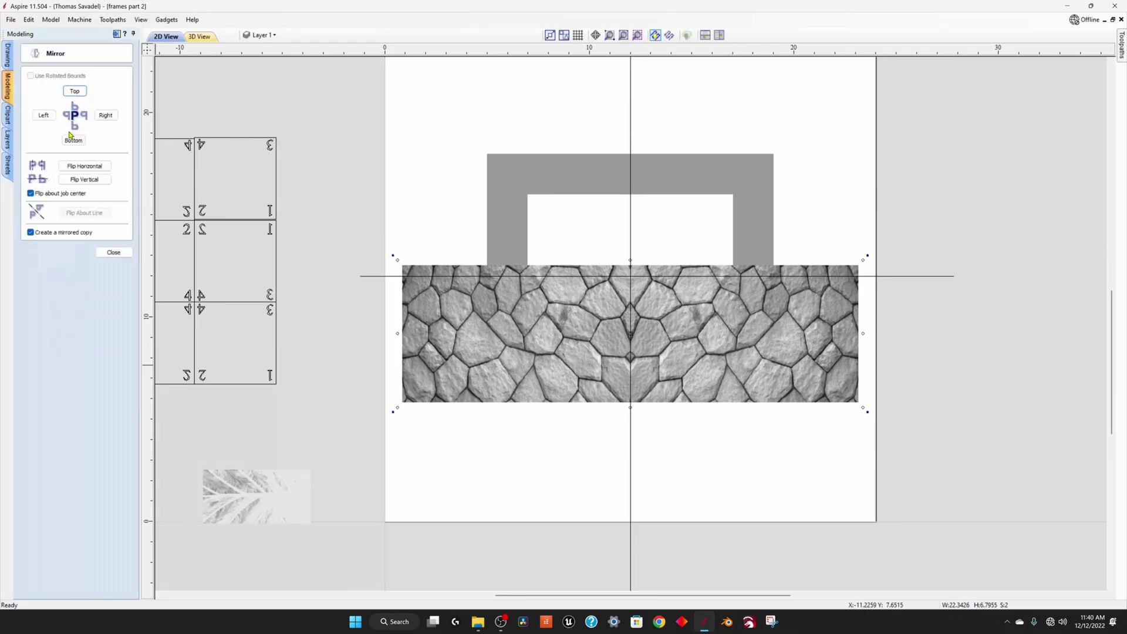
click(85, 90)
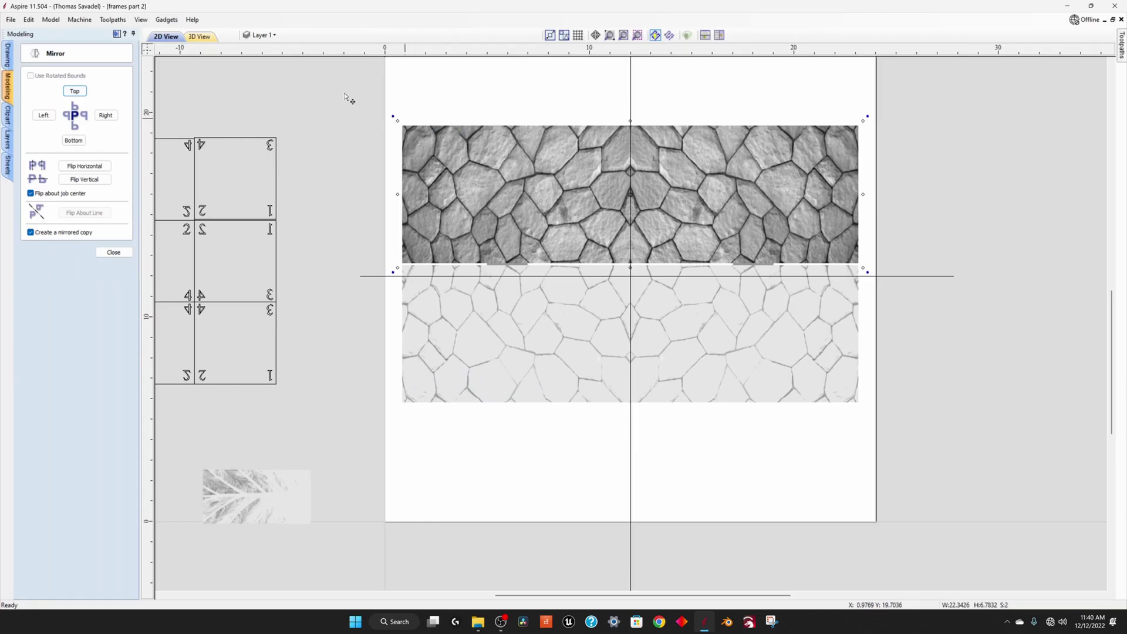
click(200, 37)
click(113, 252)
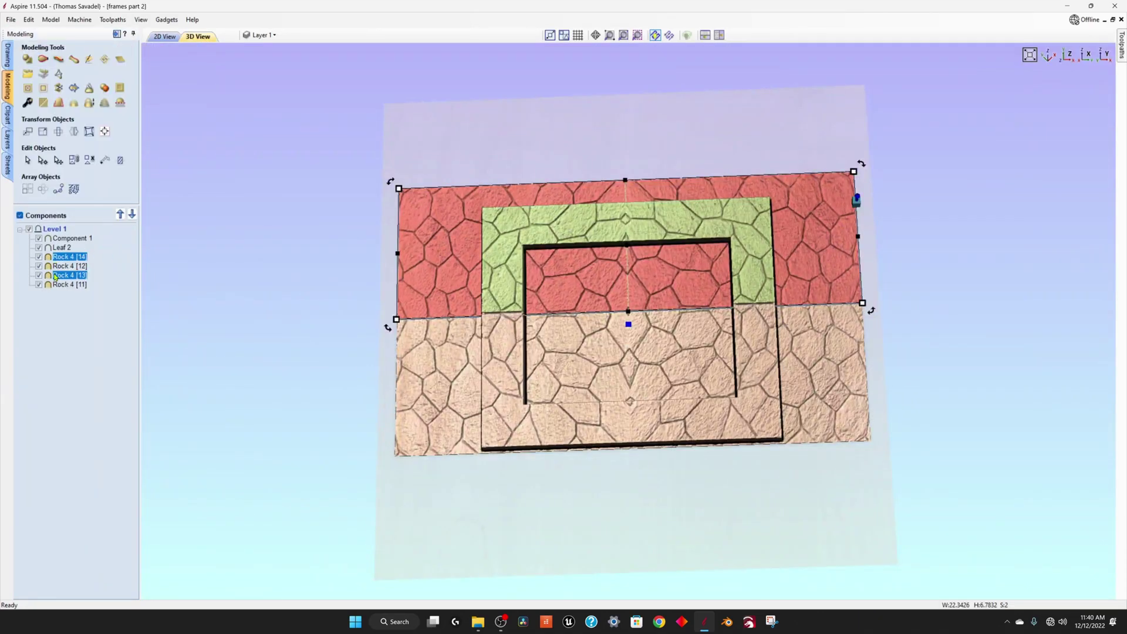
Nudge the two mirrored upper stone tiles down in the 3D view to close the seam with the lower tiles, and deselect them.
scroll(474, 206, down, 3)
drag(715, 167, 699, 212)
scroll(615, 243, up, 4)
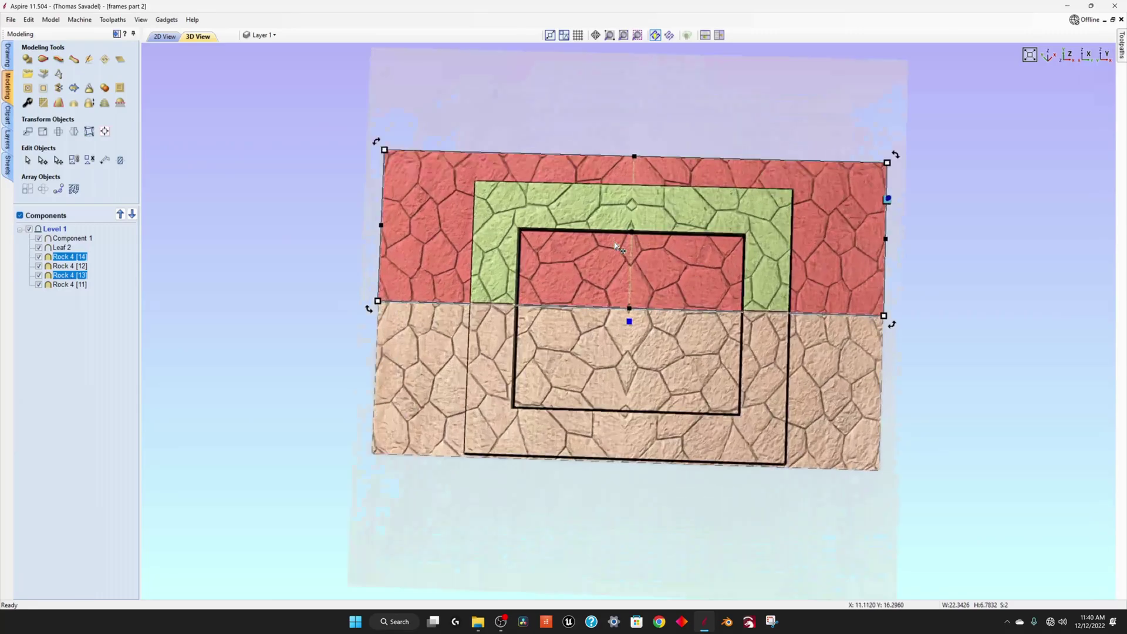
scroll(605, 248, up, 2)
key(Down)
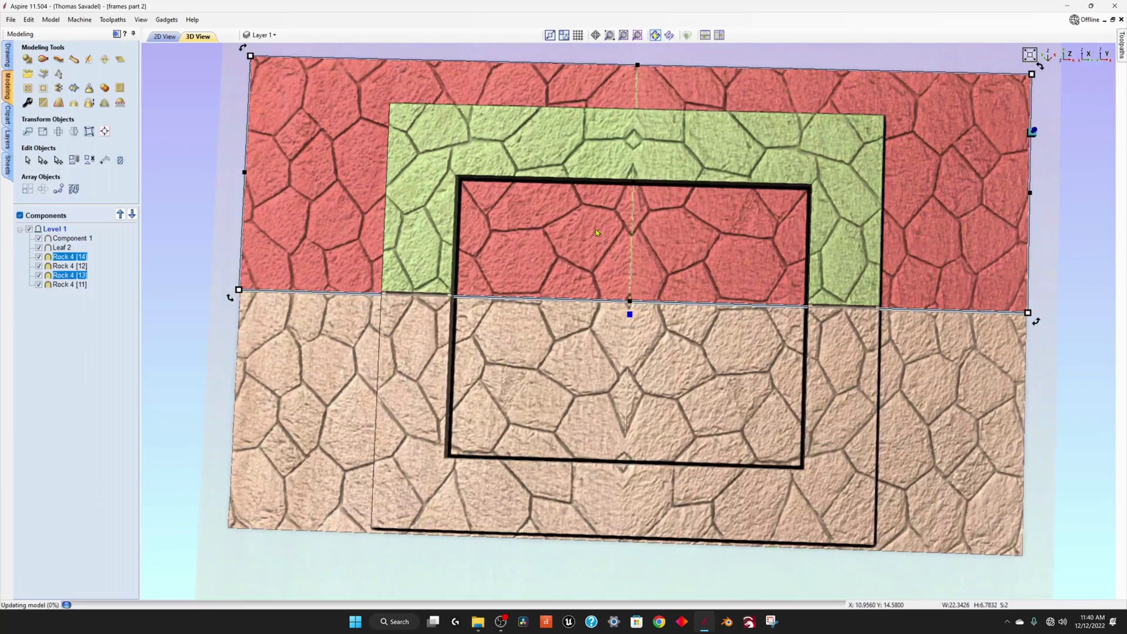
key(Down)
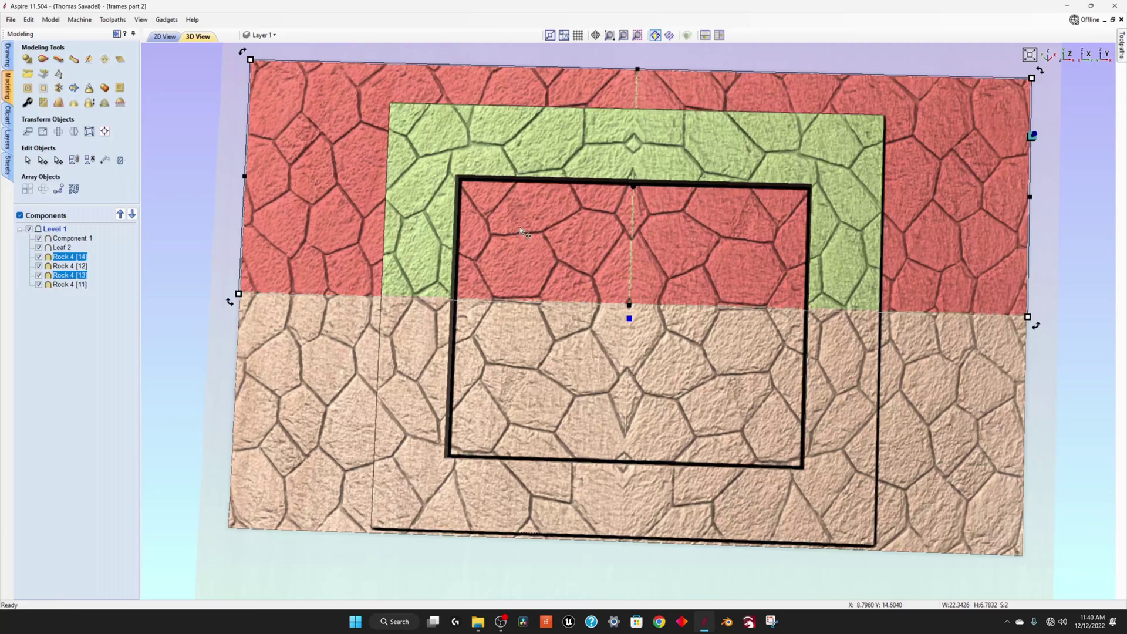
middle_drag(169, 340, 227, 355)
click(227, 353)
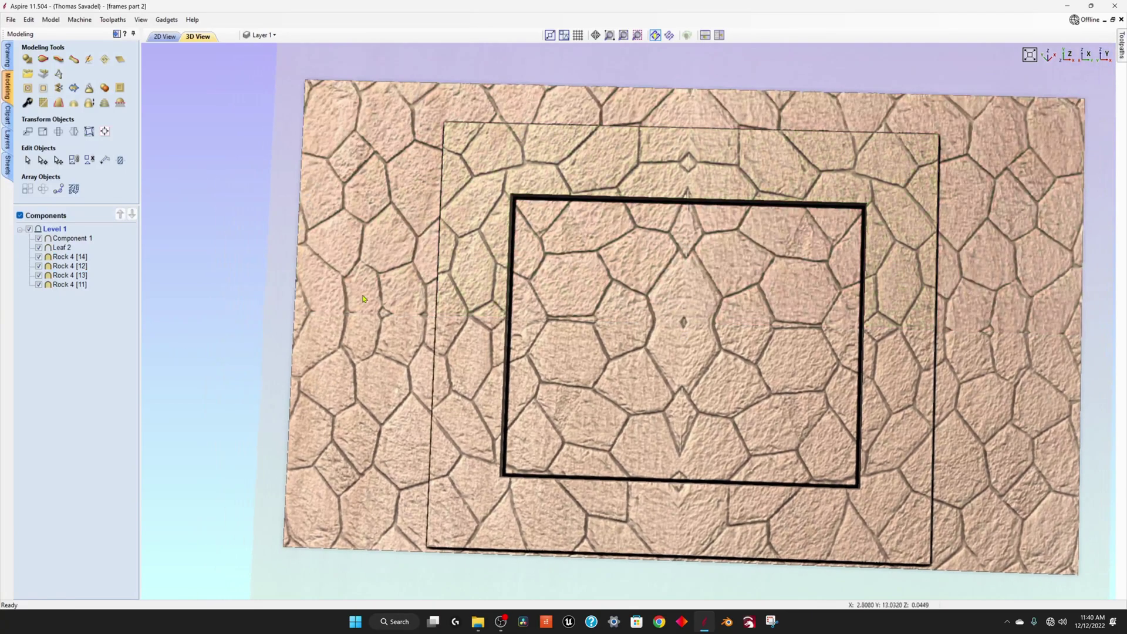
Examine the joined four-tile stone texture and the frame edges from several angles in the 3D view.
scroll(235, 352, up, 2)
scroll(889, 267, down, 5)
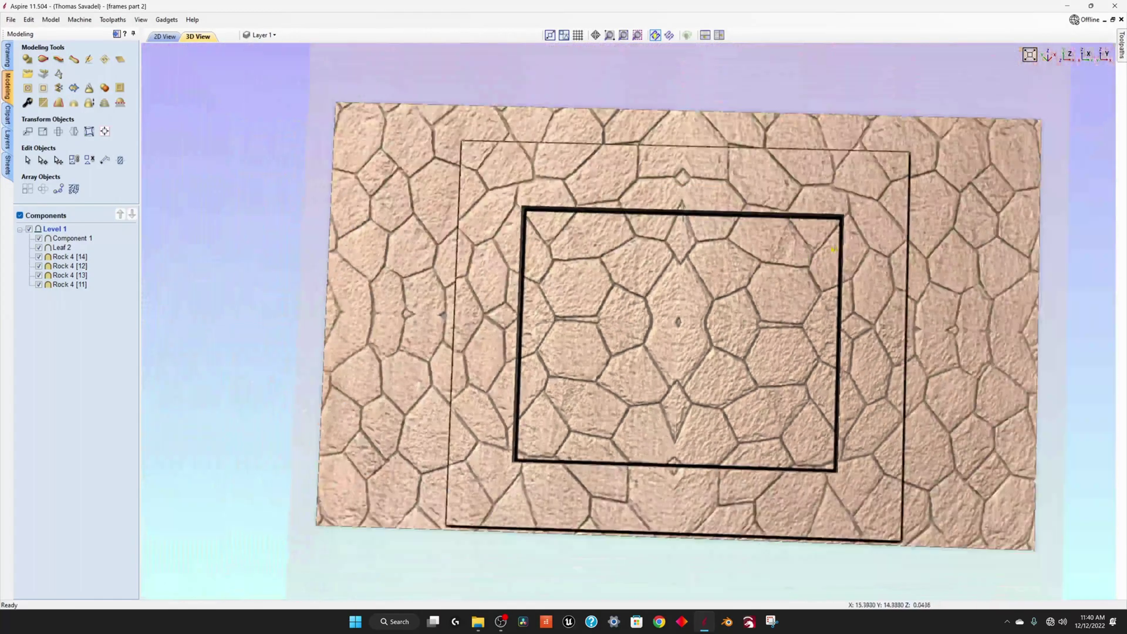
drag(840, 436, 937, 406)
mouse_move(556, 521)
mouse_down()
mouse_move(610, 470)
mouse_move(619, 413)
mouse_move(598, 524)
mouse_move(552, 526)
mouse_up()
drag(438, 450, 382, 389)
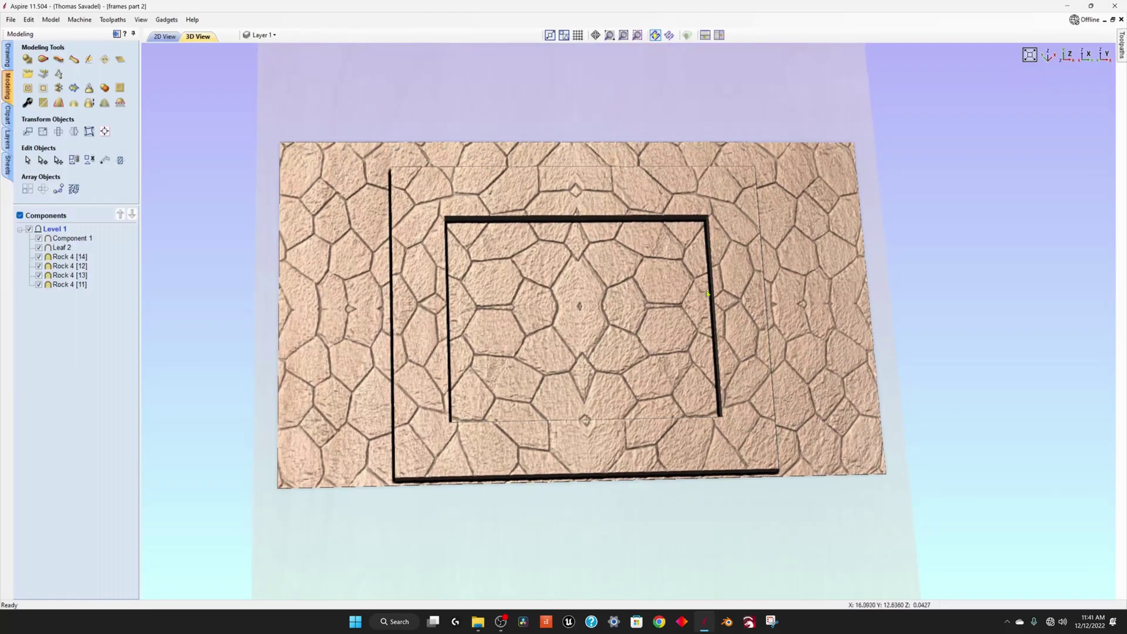
drag(708, 293, 525, 211)
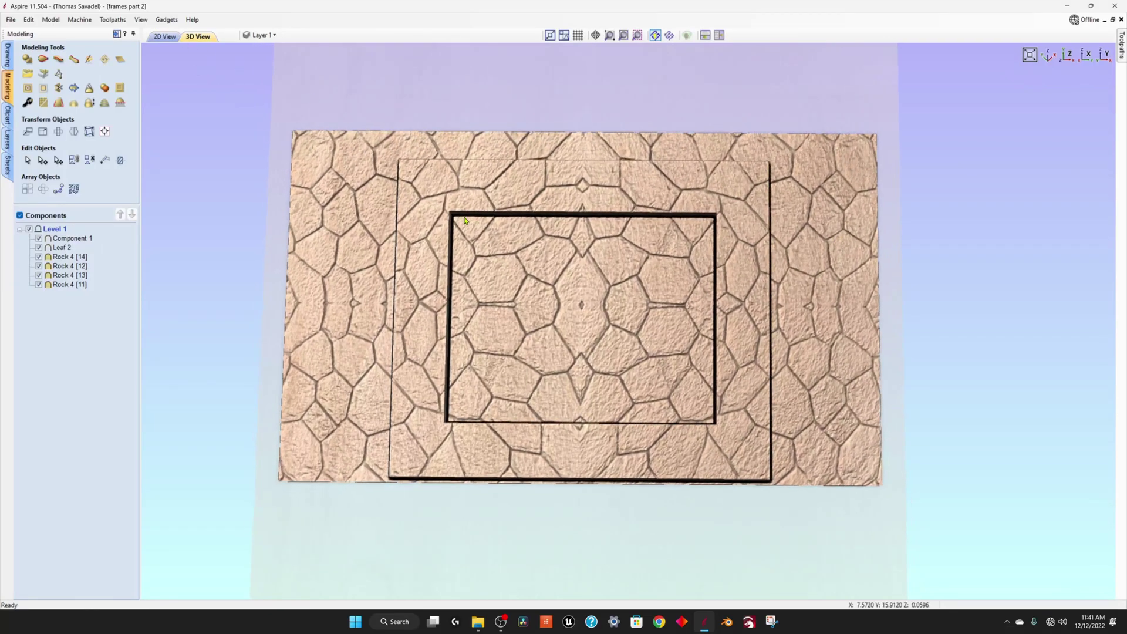
Select the inner and outer frame rectangles in the 2D view and center both vectors on the material.
click(165, 37)
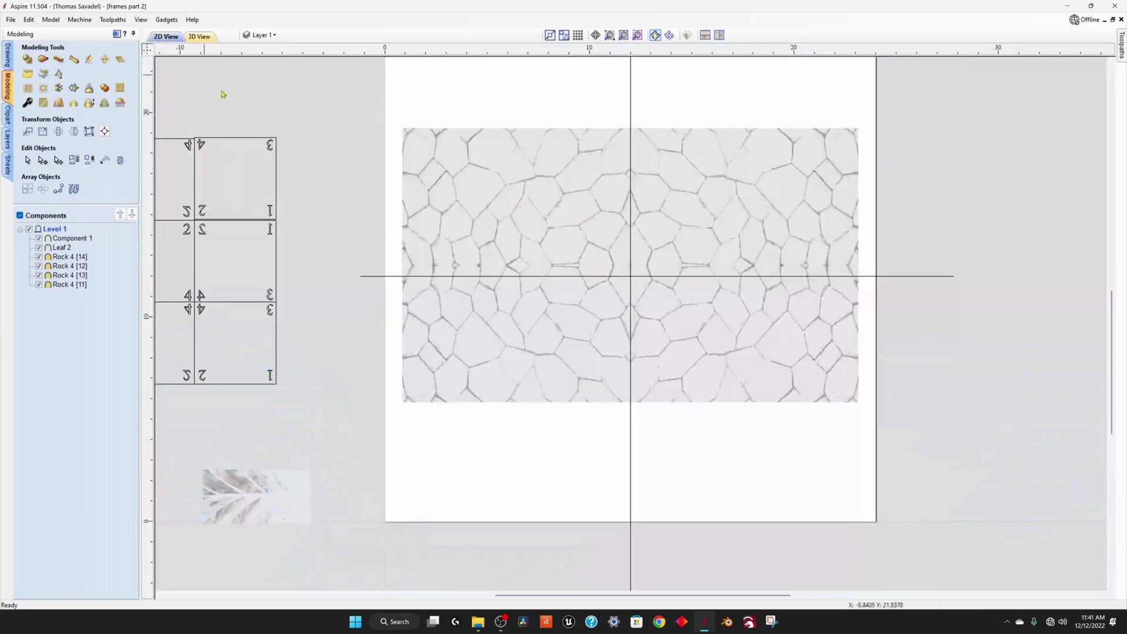
click(598, 308)
key(Escape)
scroll(737, 354, down, 3)
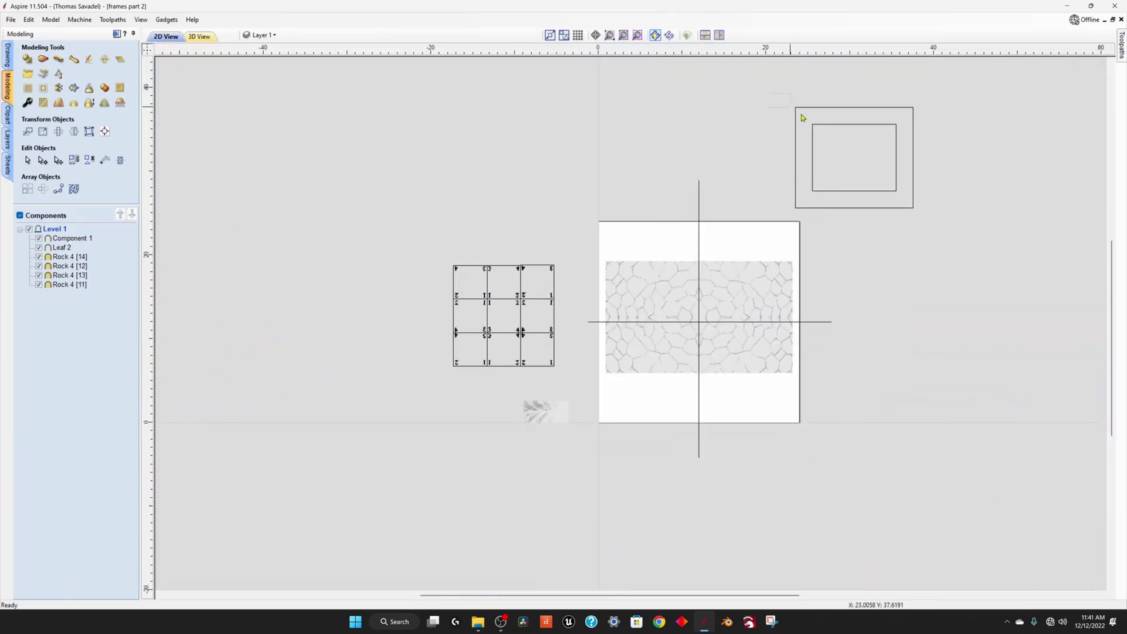
click(848, 208)
click(847, 201)
click(850, 191)
drag(943, 228, 942, 228)
click(876, 197)
click(872, 191)
shift+click(864, 207)
click(74, 159)
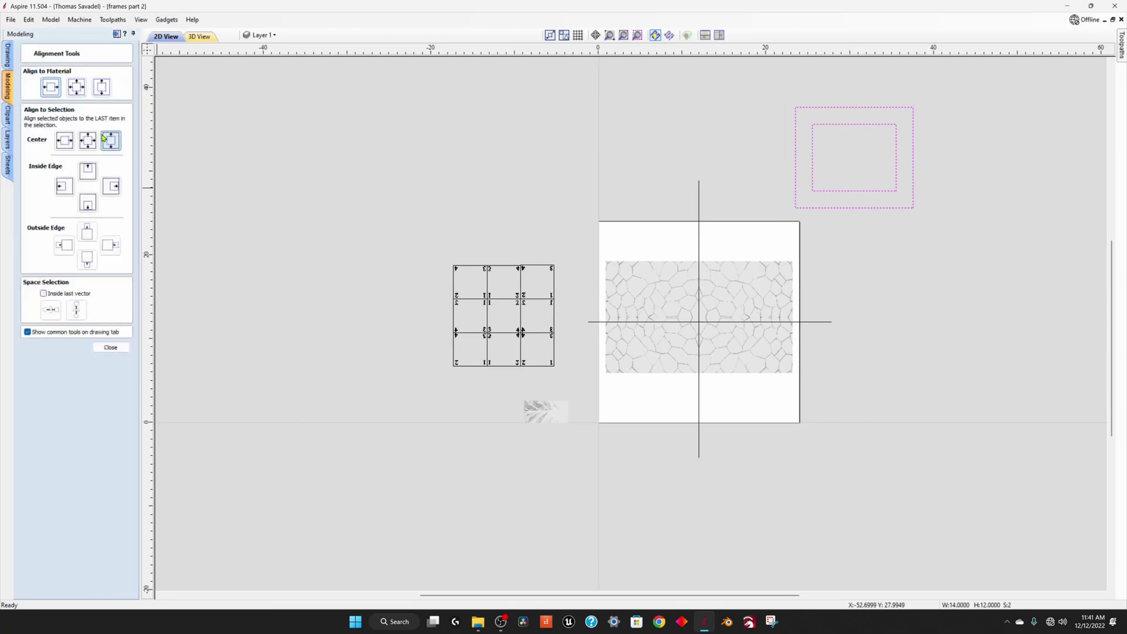
click(72, 90)
scroll(399, 224, up, 3)
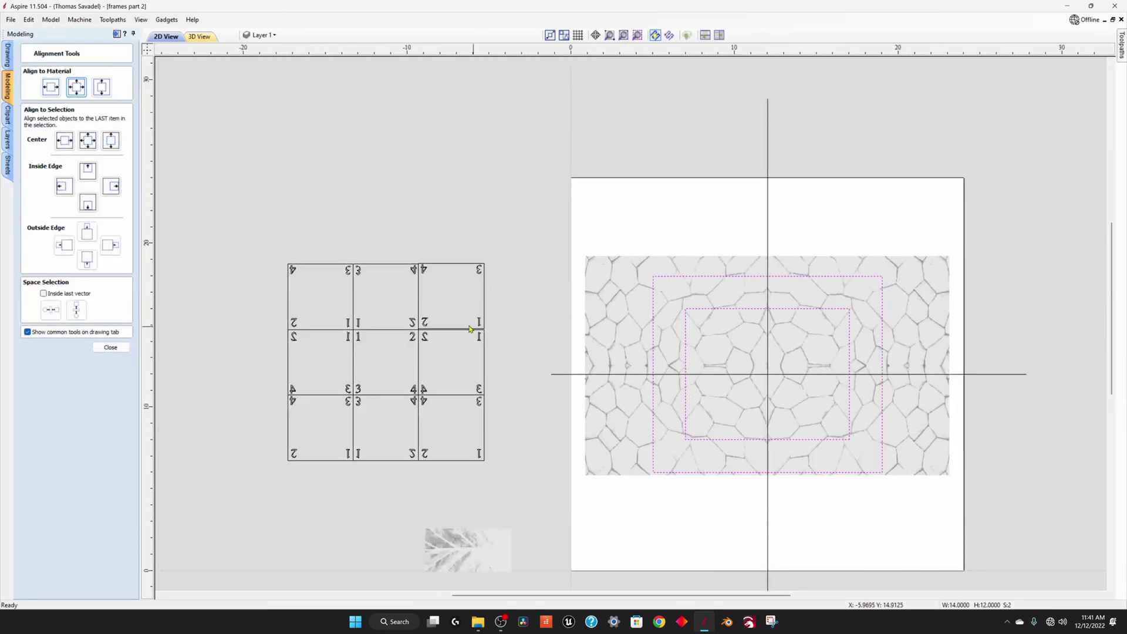
scroll(438, 249, up, 3)
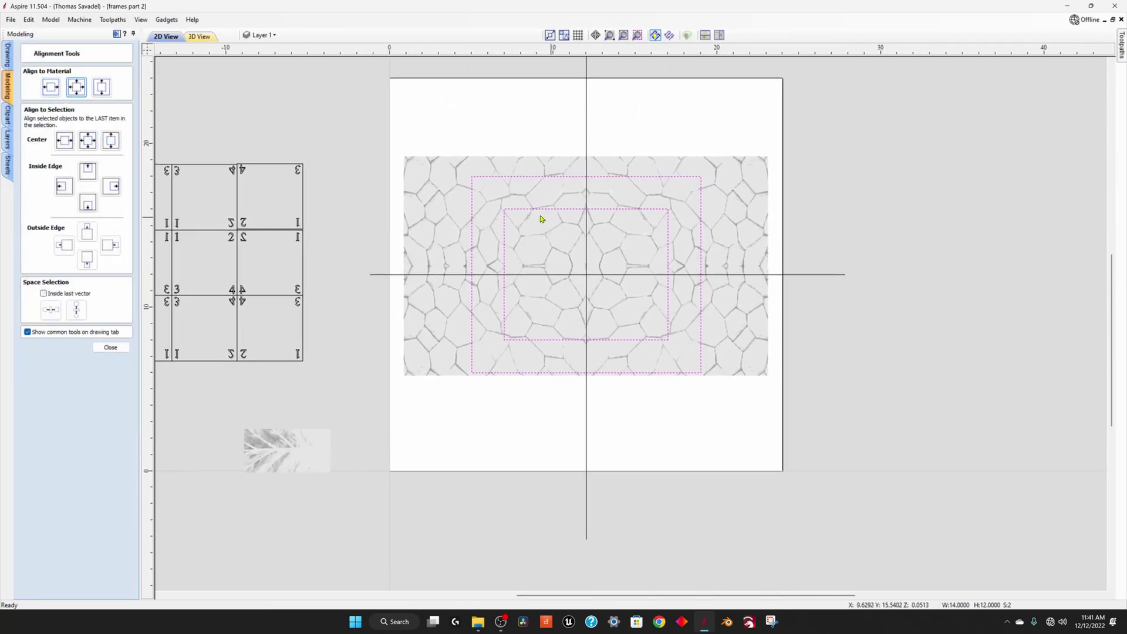
Inspect how the stone texture covers the rectangular frame from different angles in the 3D view.
click(199, 37)
middle_drag(496, 453, 395, 415)
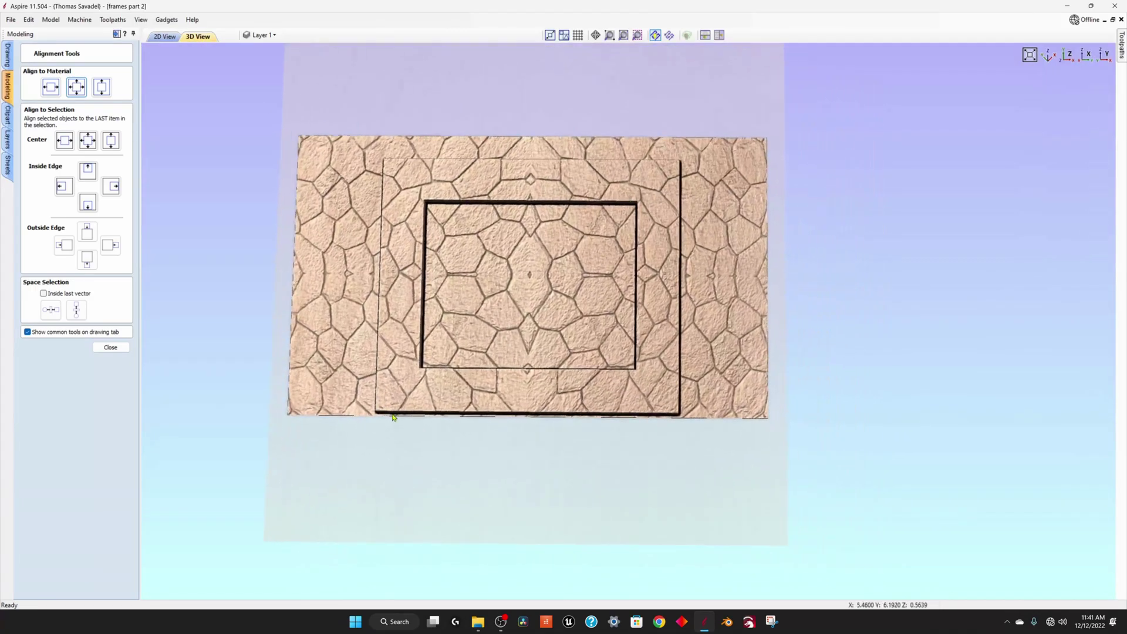
drag(395, 416, 539, 363)
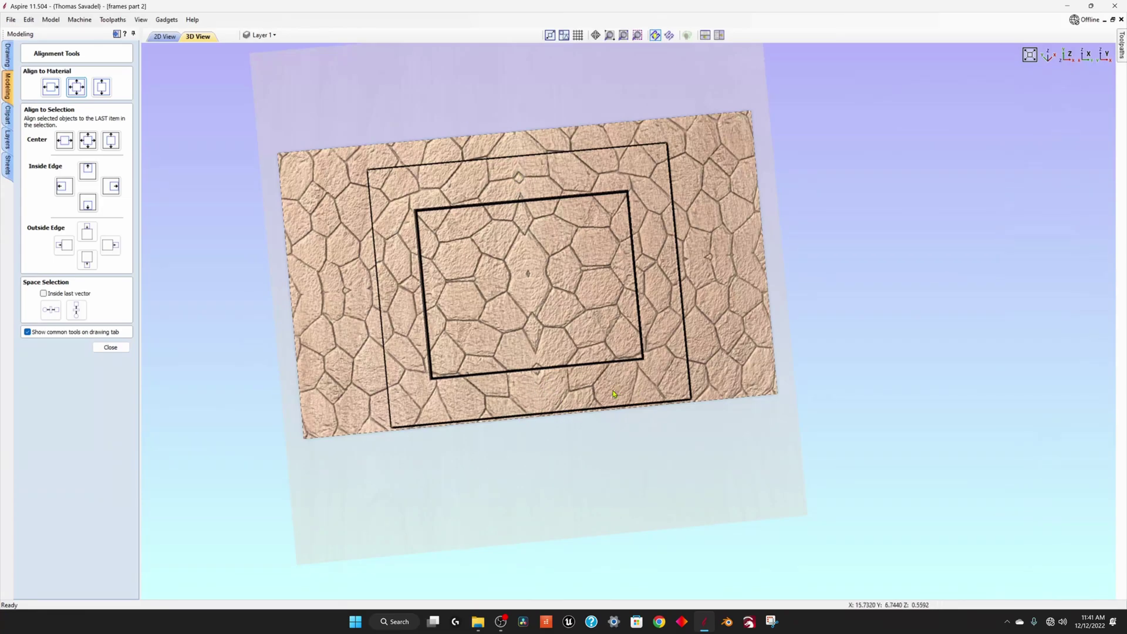
drag(511, 479, 528, 398)
scroll(529, 398, up, 4)
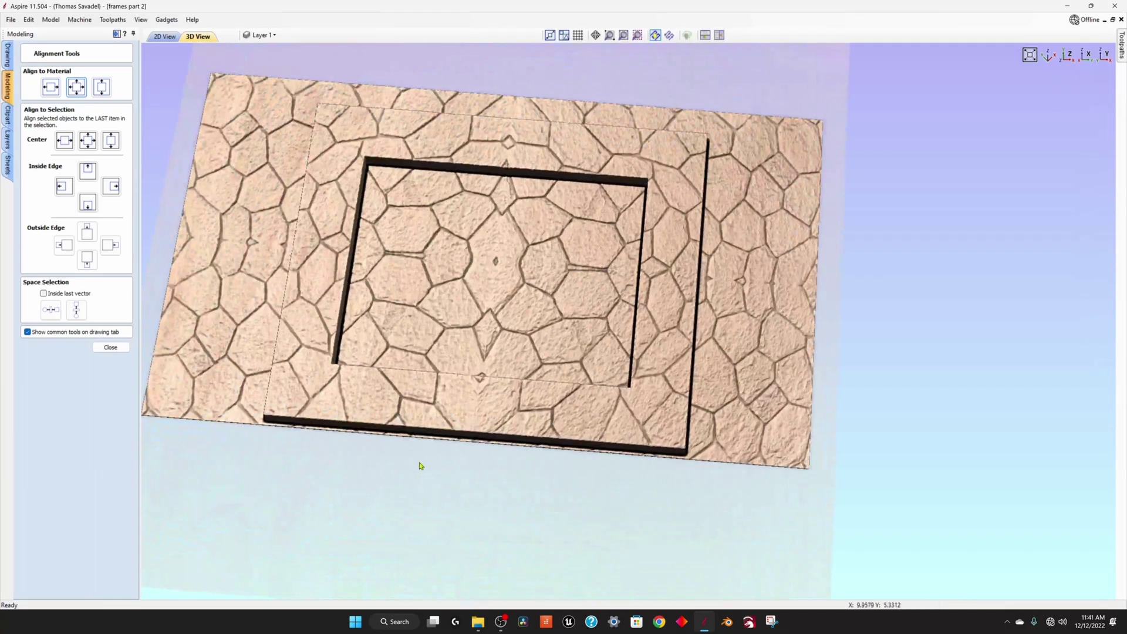
drag(420, 466, 651, 252)
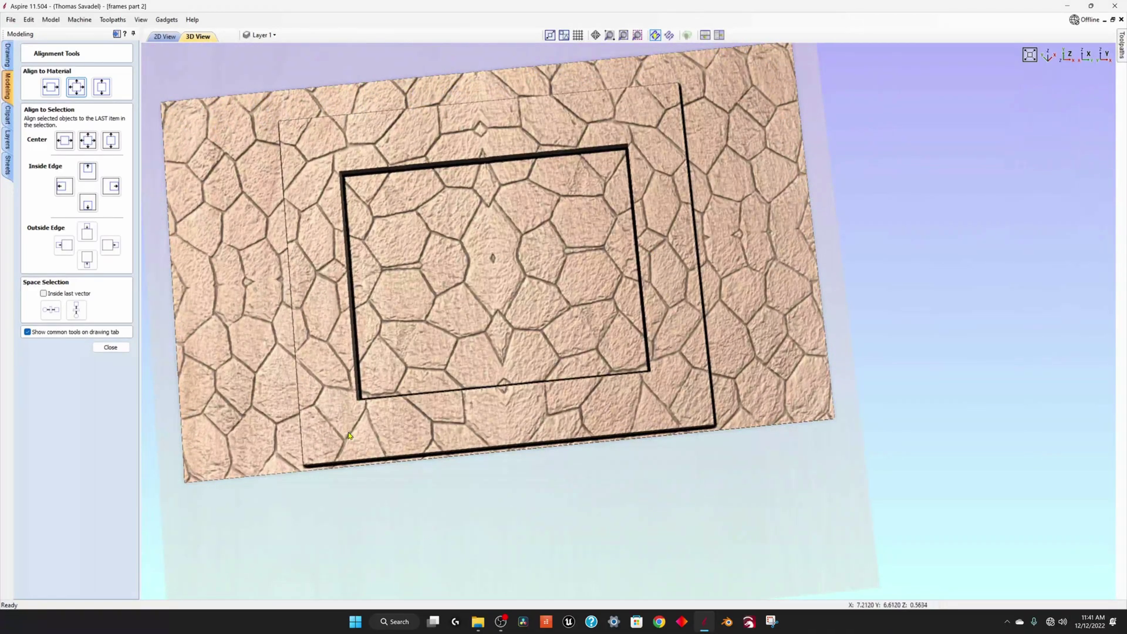
scroll(308, 360, down, 3)
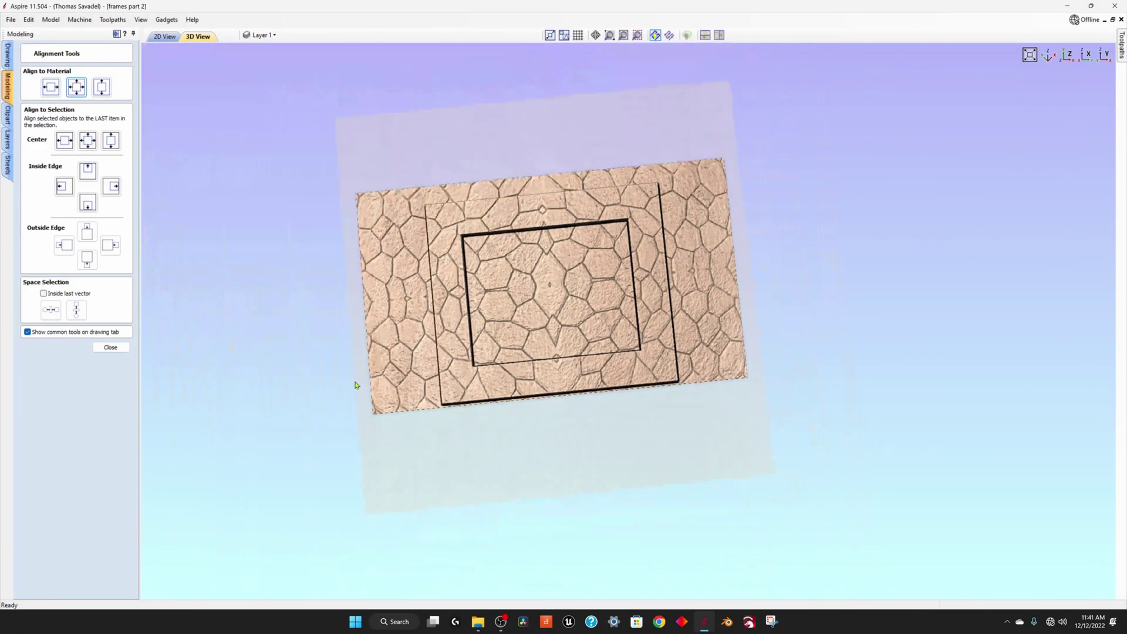
drag(357, 382, 524, 438)
scroll(501, 458, up, 2)
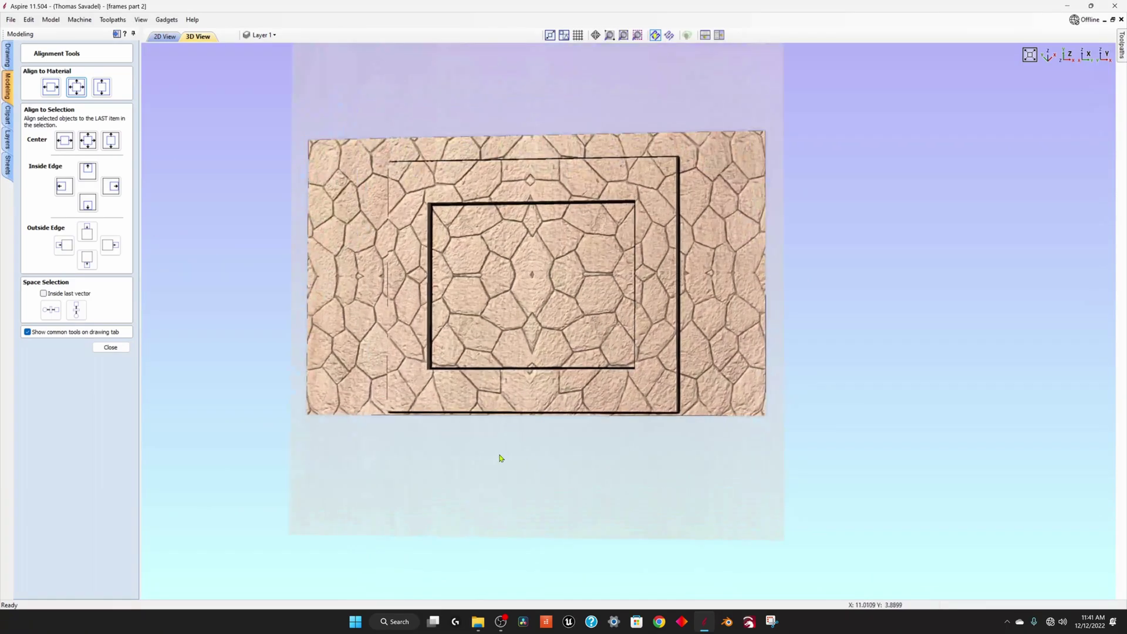
Select all four stone tiles in the 2D view, center them on the material, and view the deselected result in 3D.
click(165, 36)
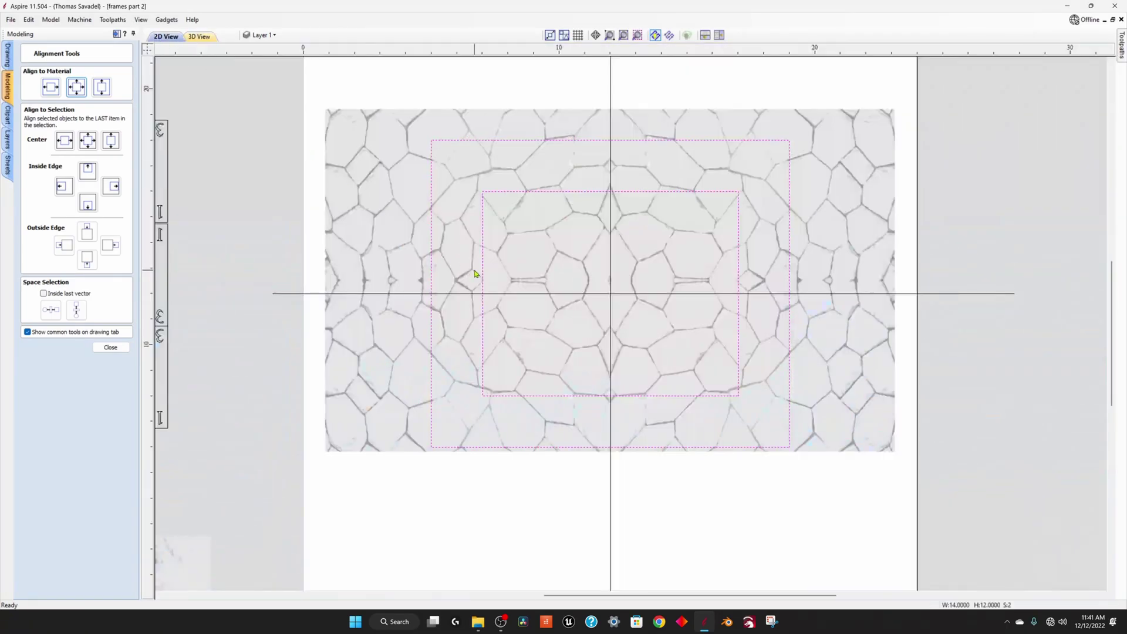
click(355, 252)
shift+click(672, 233)
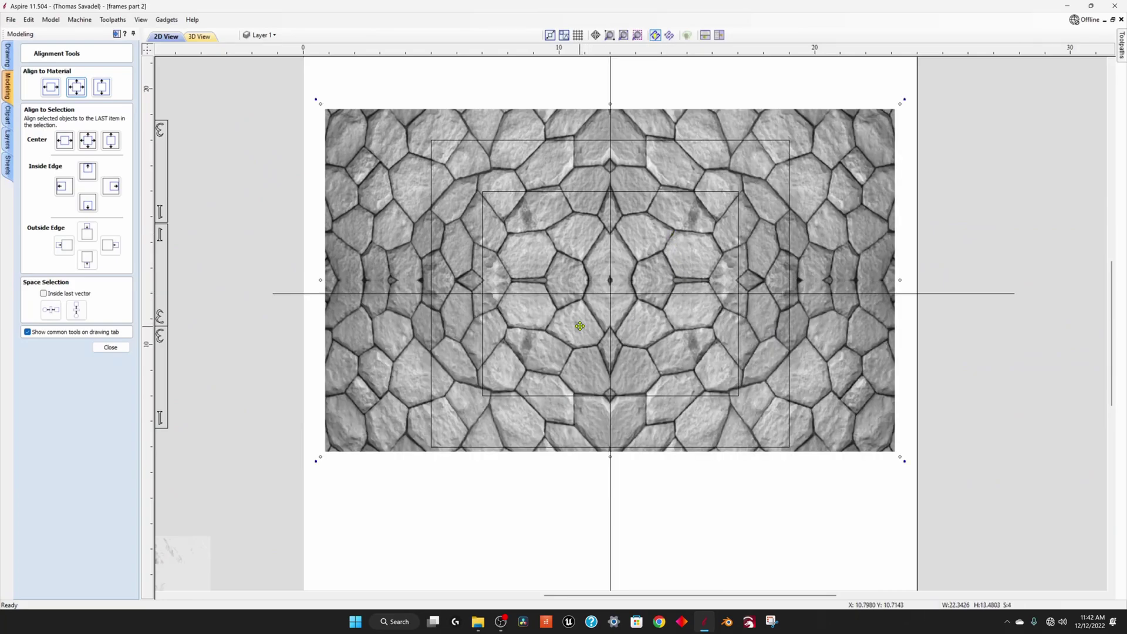
click(75, 90)
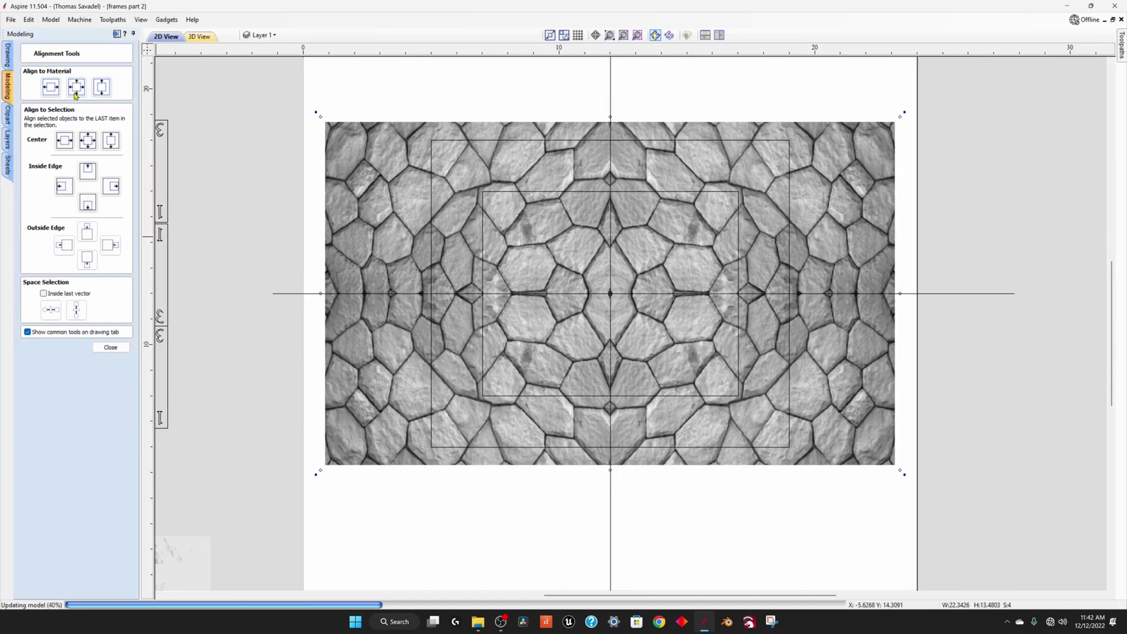
click(198, 37)
drag(805, 358, 973, 319)
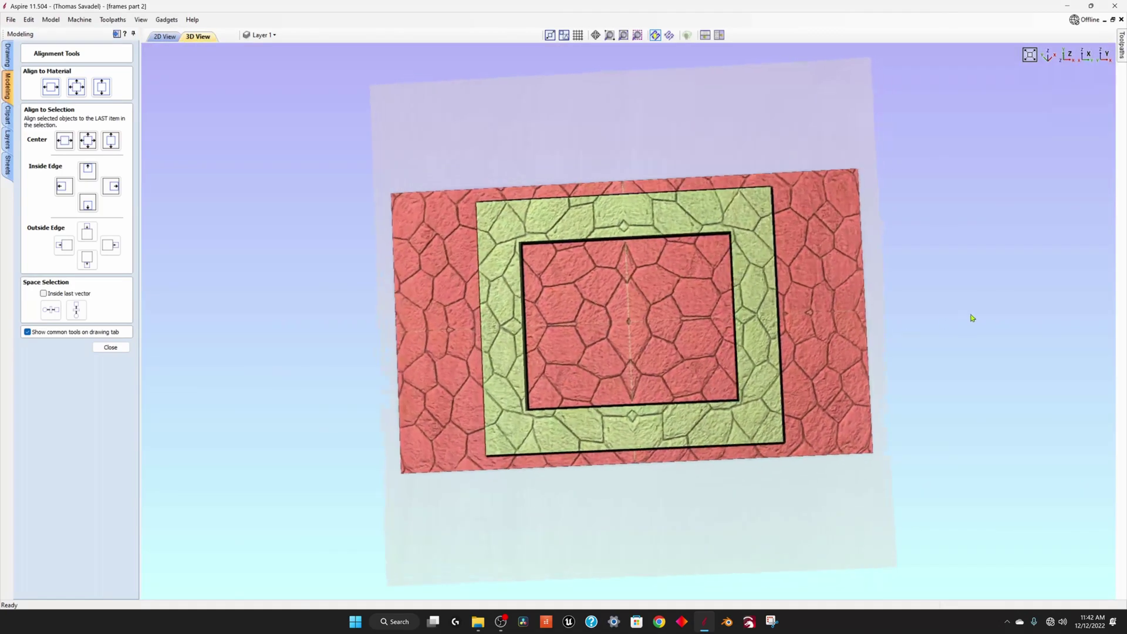
double_click(975, 318)
drag(598, 540, 626, 514)
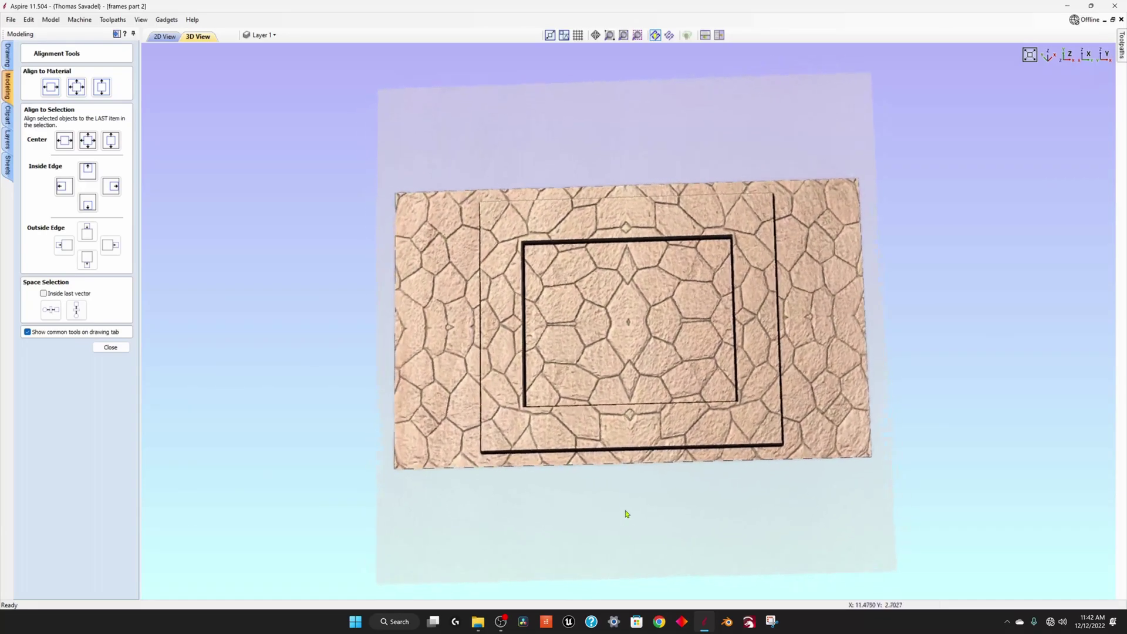
Move the frame component to the left beneath the stone texture, close the alignment tools, and view the shifted frame from other angles.
click(623, 436)
mouse_move(704, 424)
mouse_down()
mouse_move(648, 419)
mouse_move(790, 425)
mouse_move(730, 411)
mouse_move(747, 415)
mouse_move(655, 434)
mouse_up()
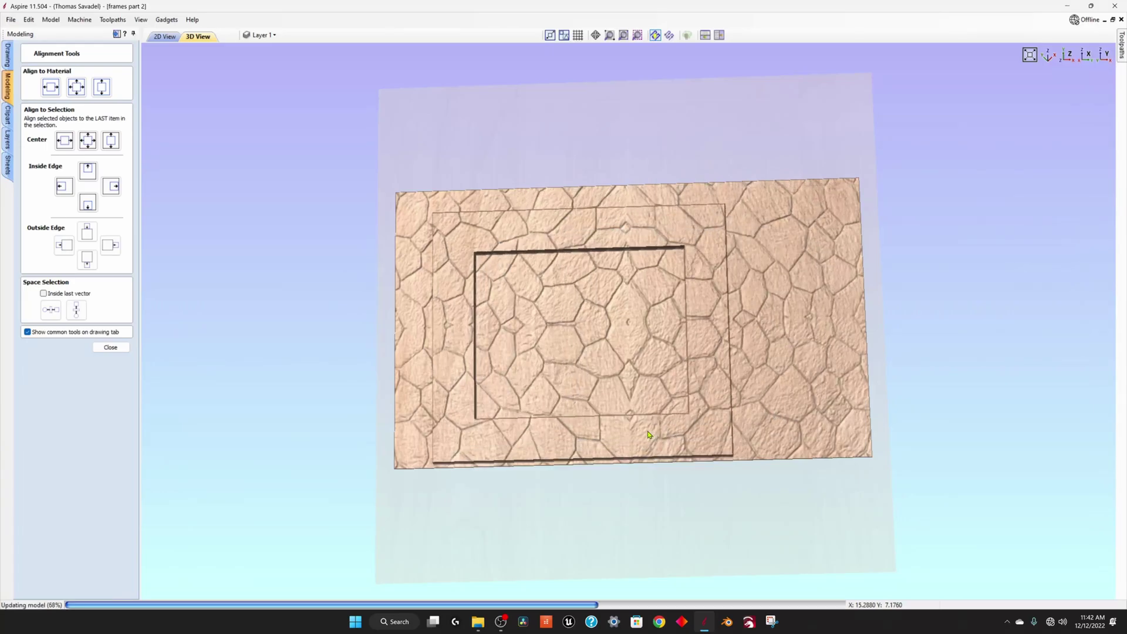
drag(648, 544, 684, 532)
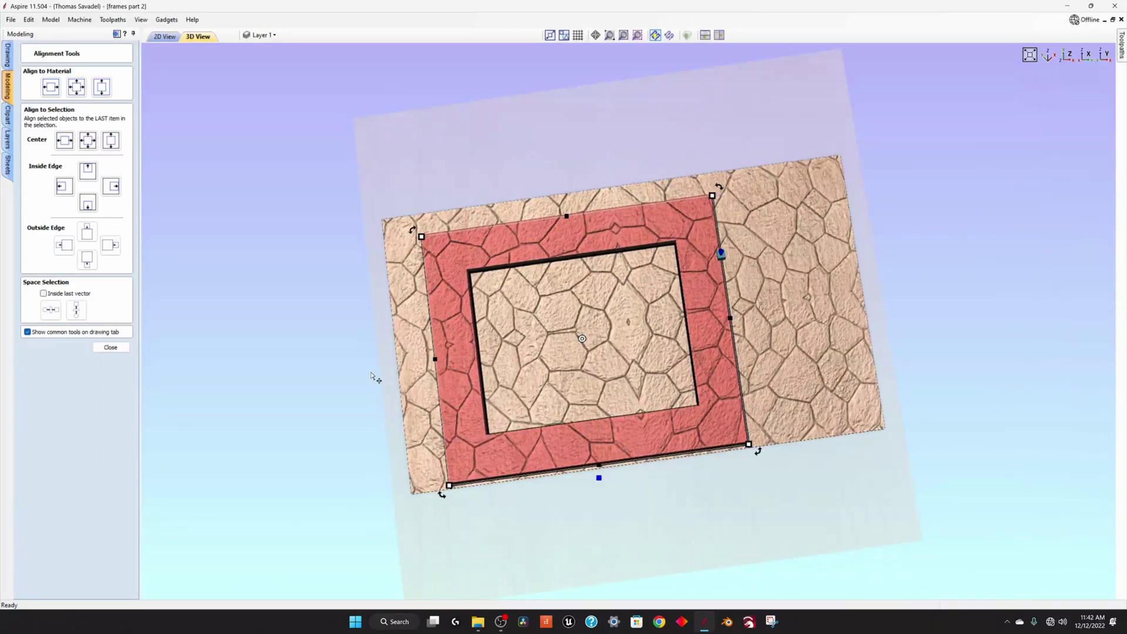
click(111, 347)
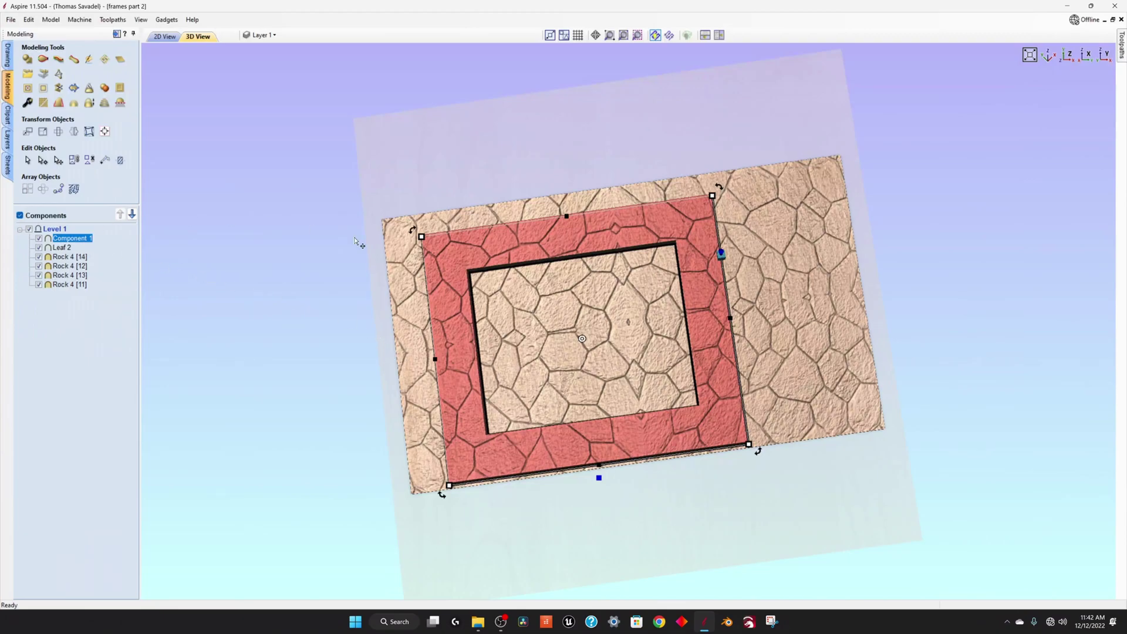
scroll(554, 111, down, 3)
drag(554, 111, 558, 147)
scroll(520, 265, up, 3)
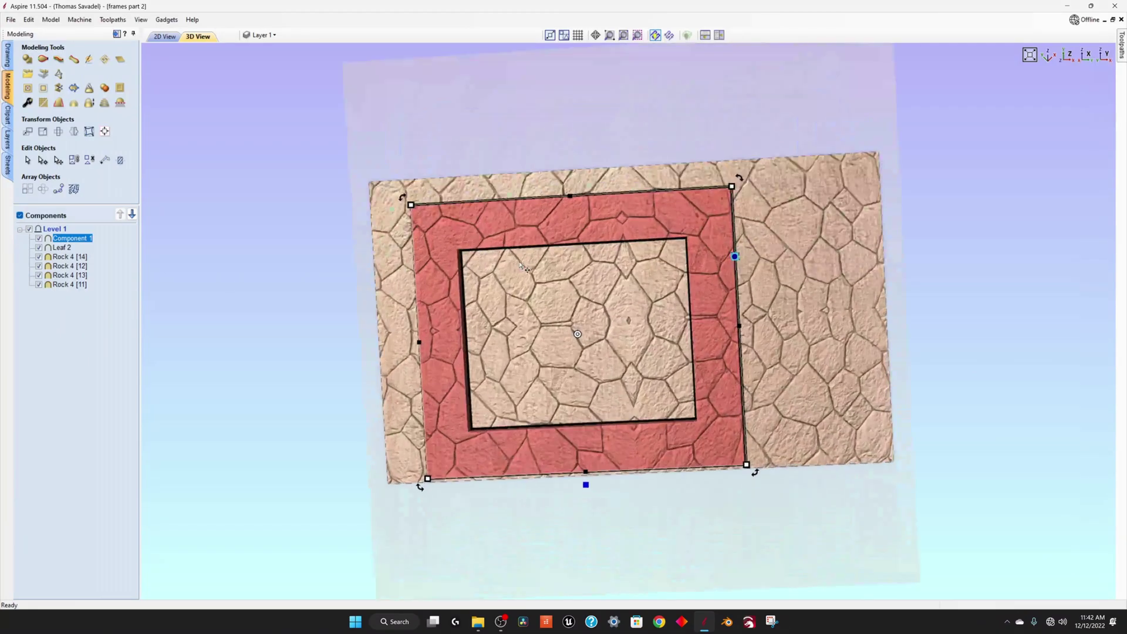
drag(485, 259, 469, 230)
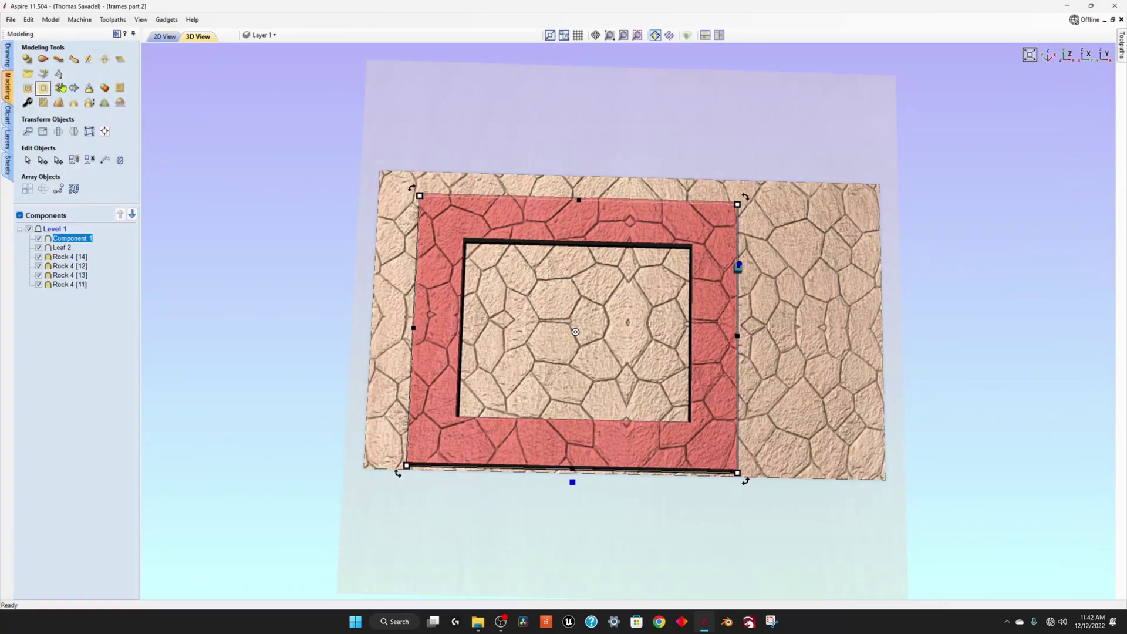
Center the frame component on the material and return to the 2D view.
click(7, 56)
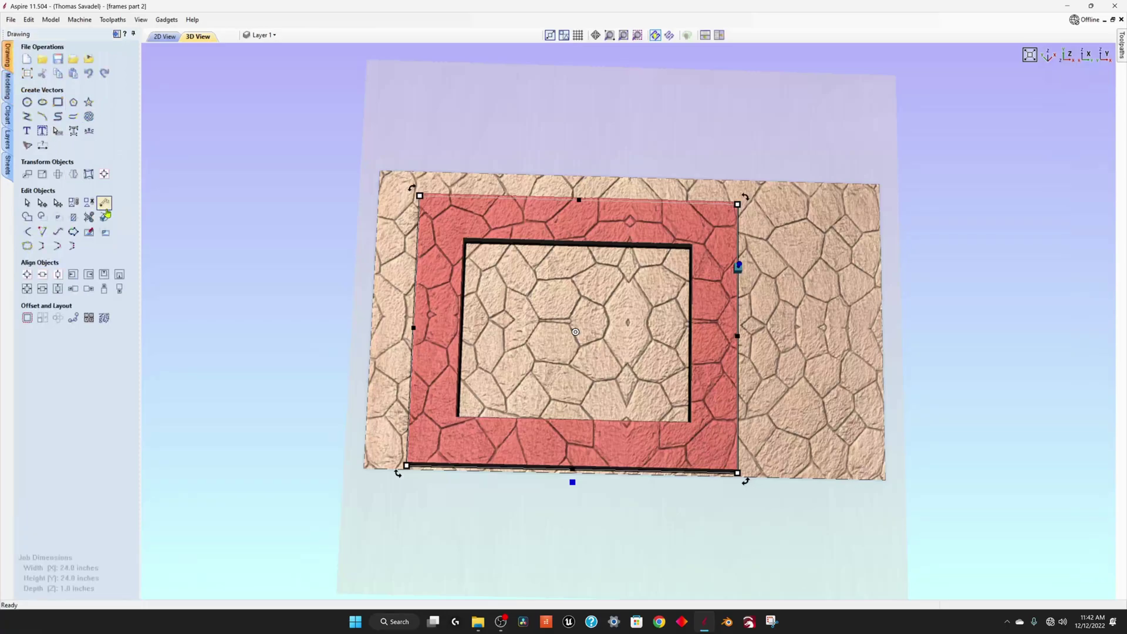
click(27, 274)
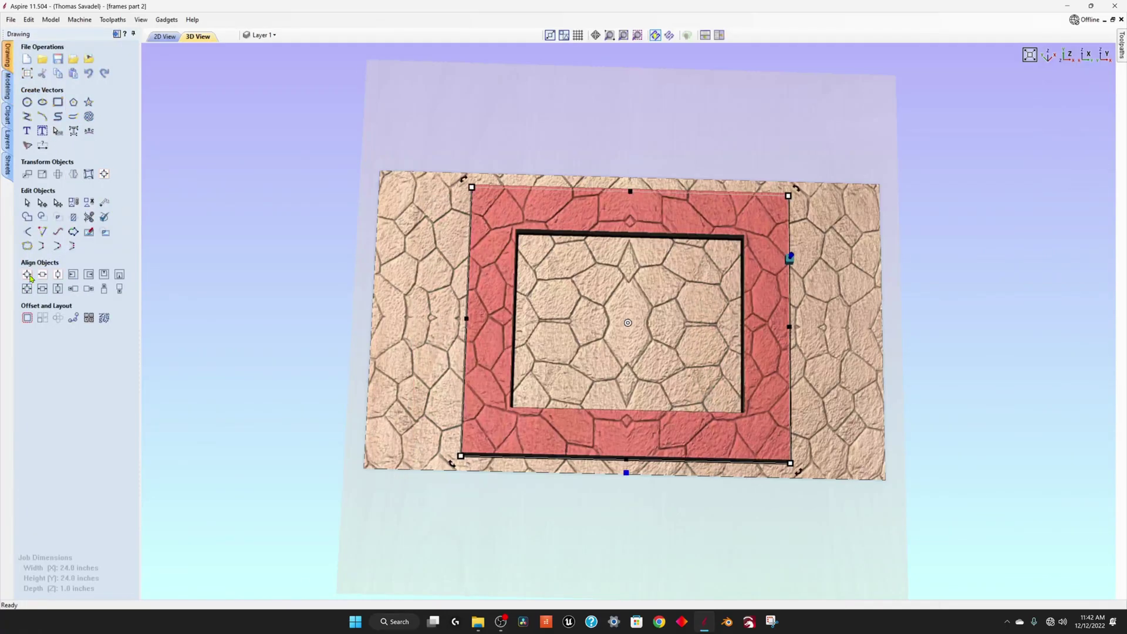
click(169, 37)
Clear the four stone tiles outside the region between the frame's inner and outer rectangle vectors, baking them into one component.
scroll(582, 318, up, 2)
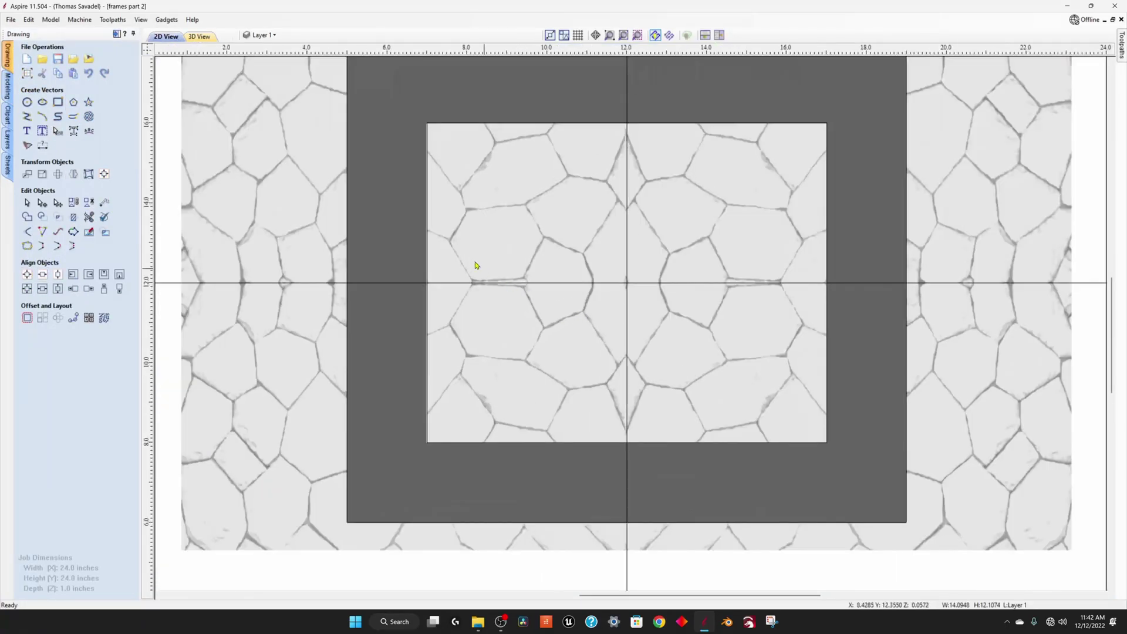
scroll(474, 256, down, 4)
scroll(449, 227, up, 3)
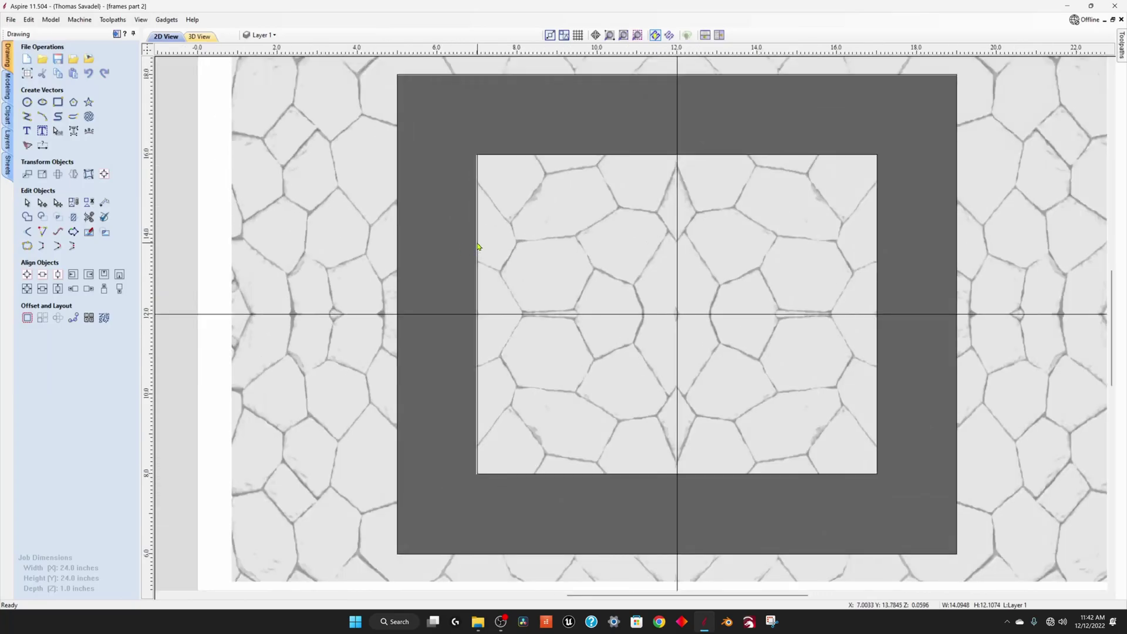
click(478, 247)
shift+click(399, 237)
shift+click(371, 238)
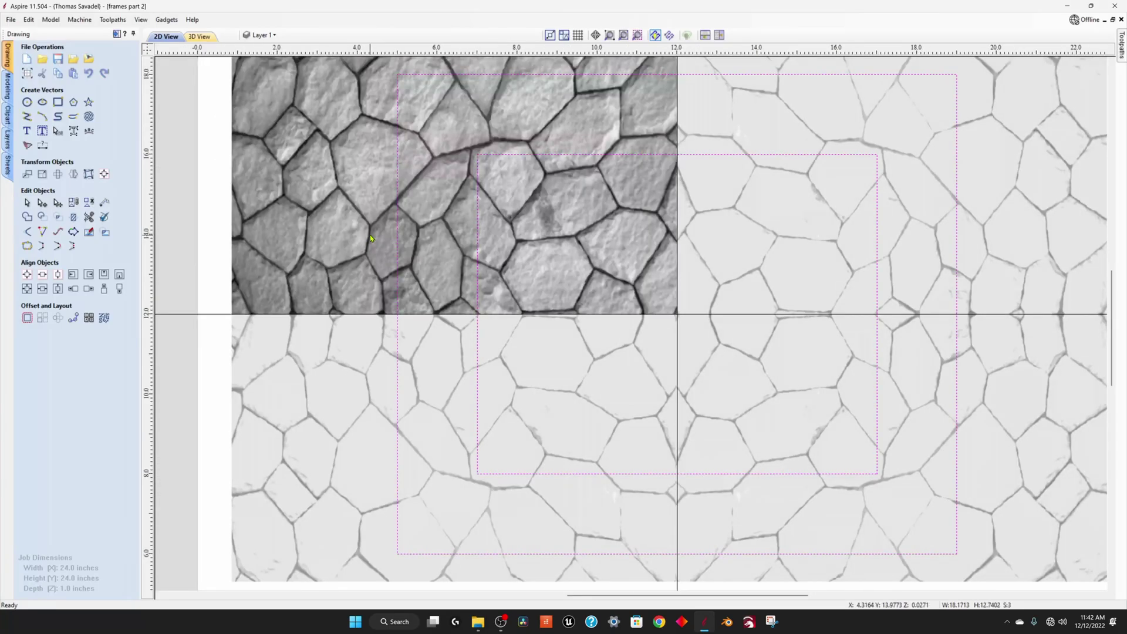
shift+click(354, 398)
shift+click(828, 396)
shift+click(808, 265)
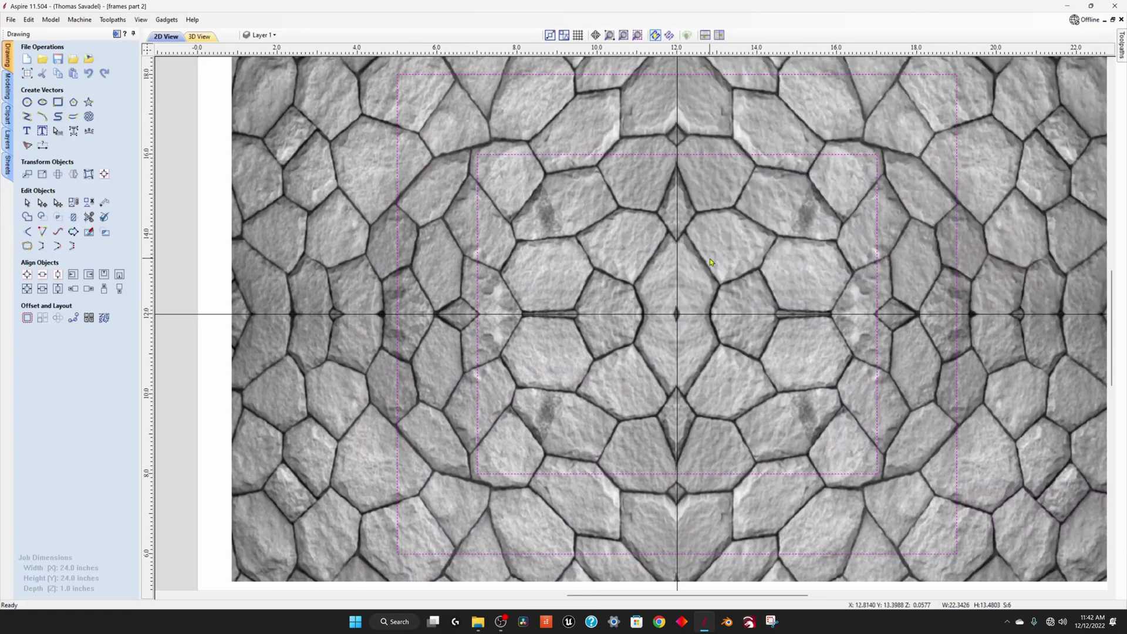
scroll(702, 250, down, 3)
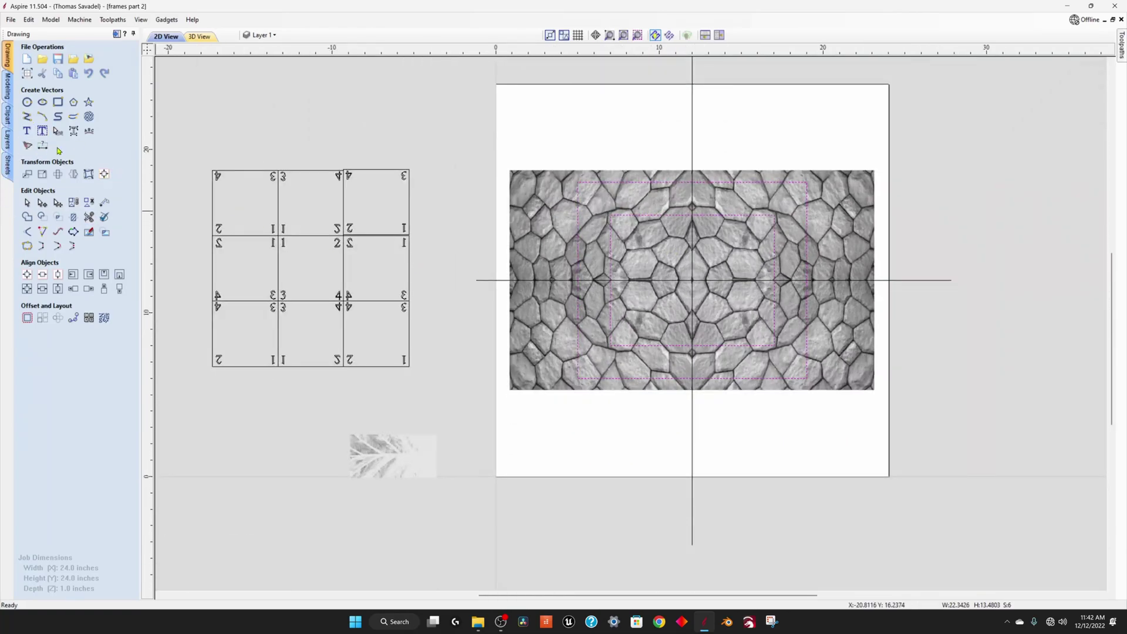
click(7, 87)
click(44, 89)
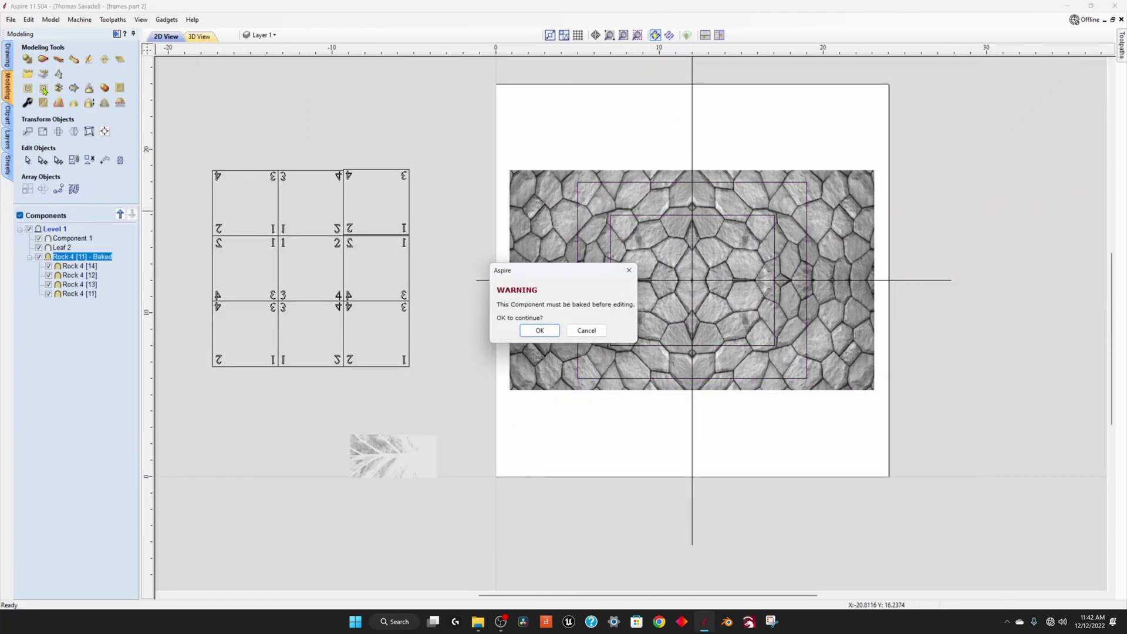
click(540, 330)
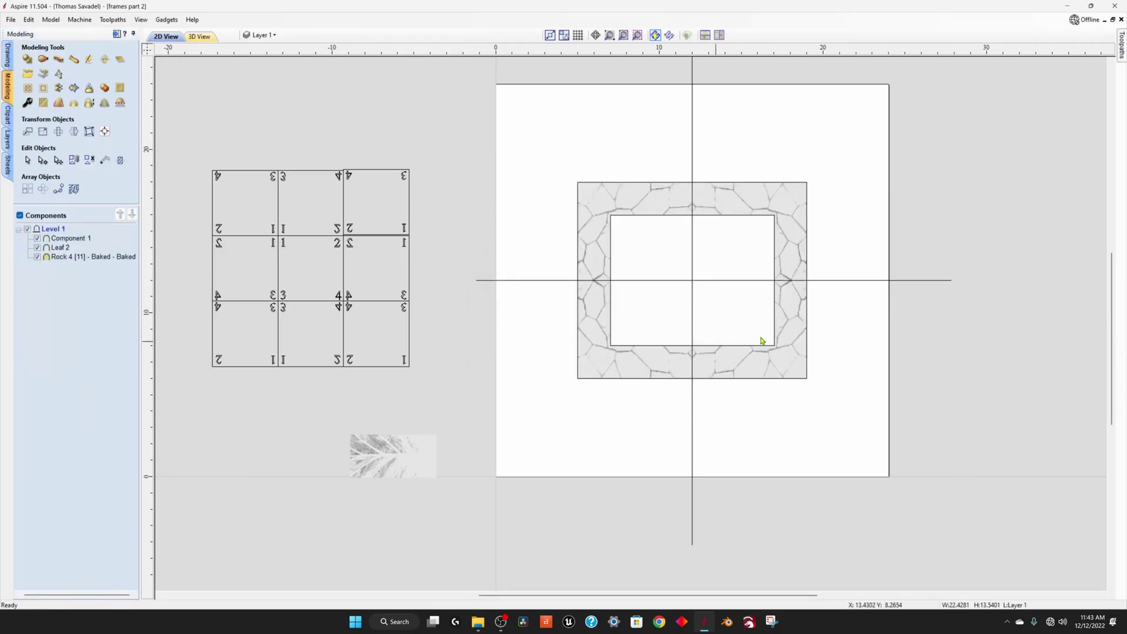
Create a component from the visible model and move the copy off the material, below the numbered tile grid.
click(200, 36)
drag(841, 432, 679, 219)
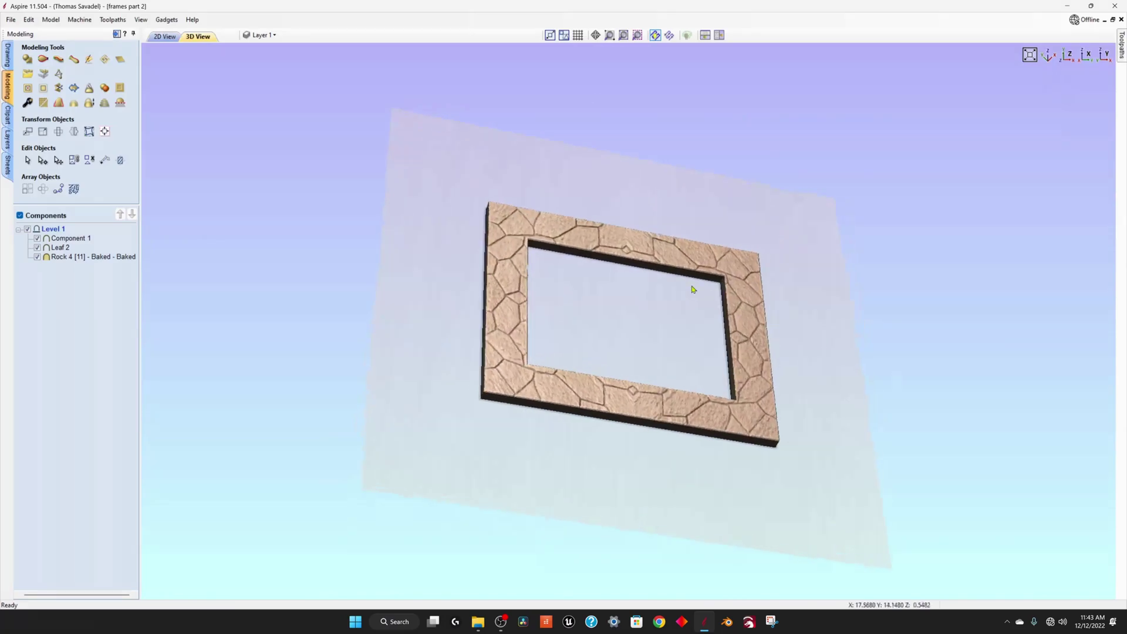
drag(508, 378, 470, 352)
drag(392, 289, 601, 197)
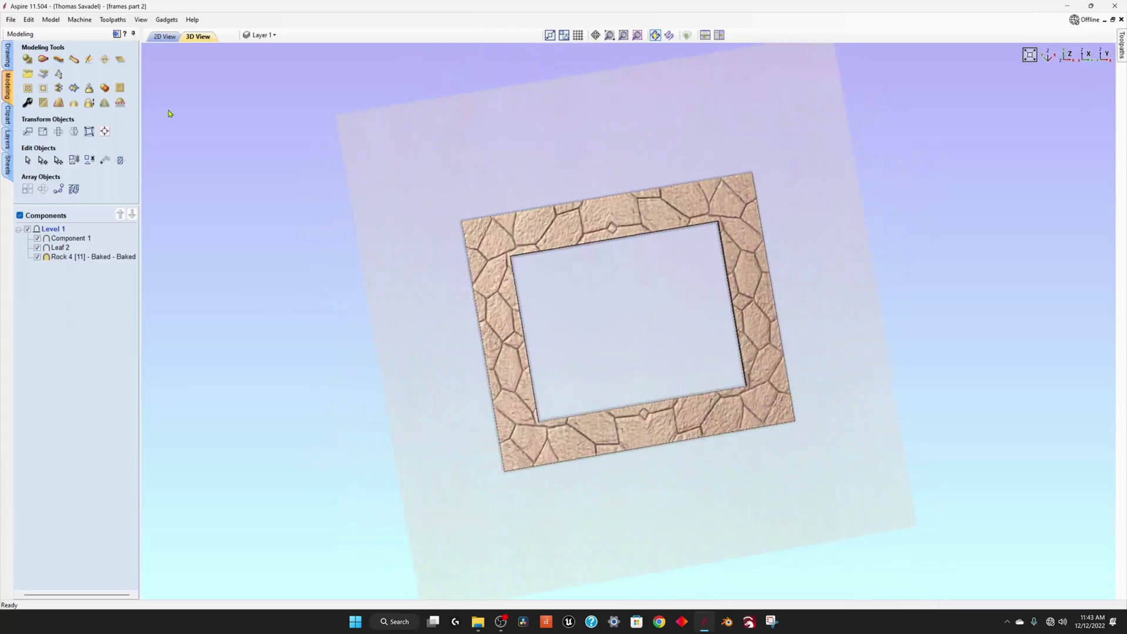
click(105, 89)
click(165, 37)
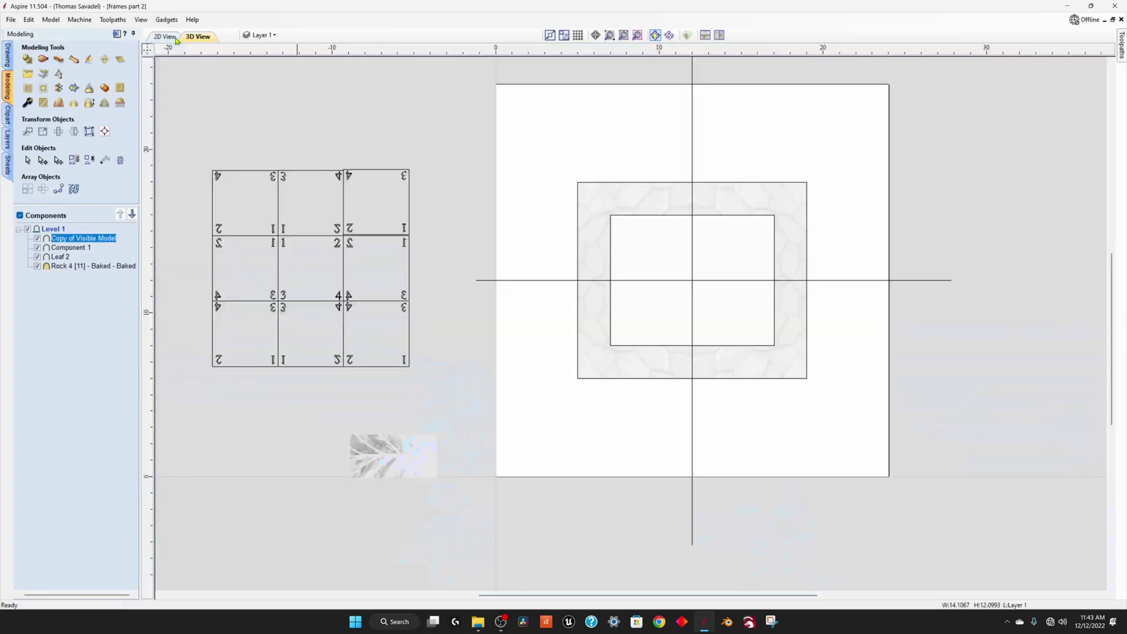
click(619, 206)
drag(658, 202, 244, 408)
scroll(453, 377, down, 1)
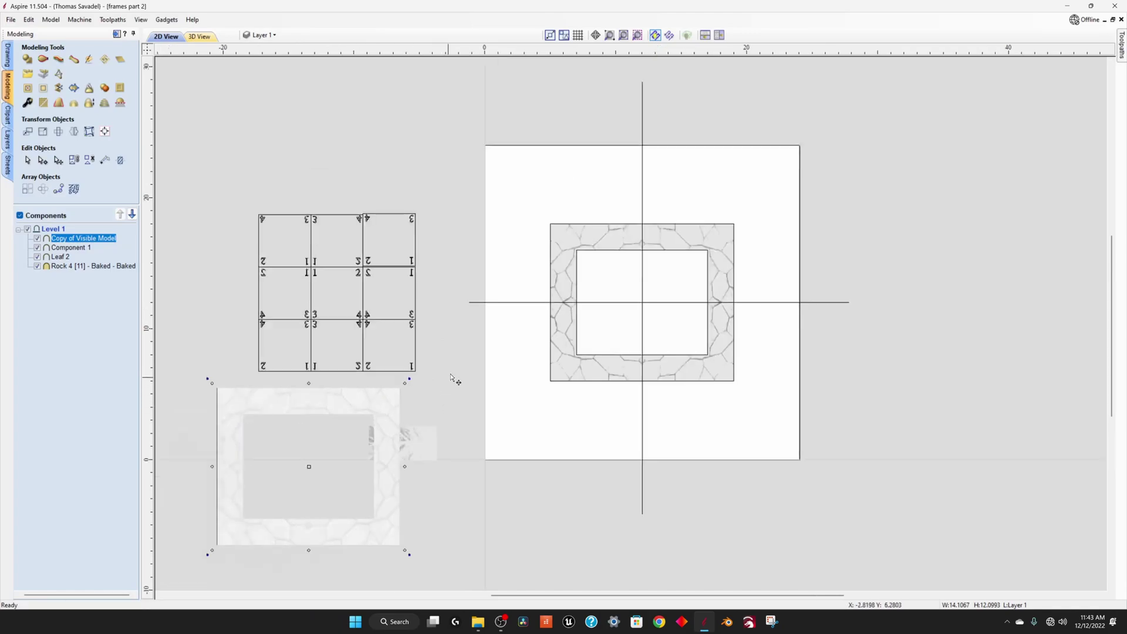
Move the trimmed stone texture component off the material to the empty area on its right.
click(556, 326)
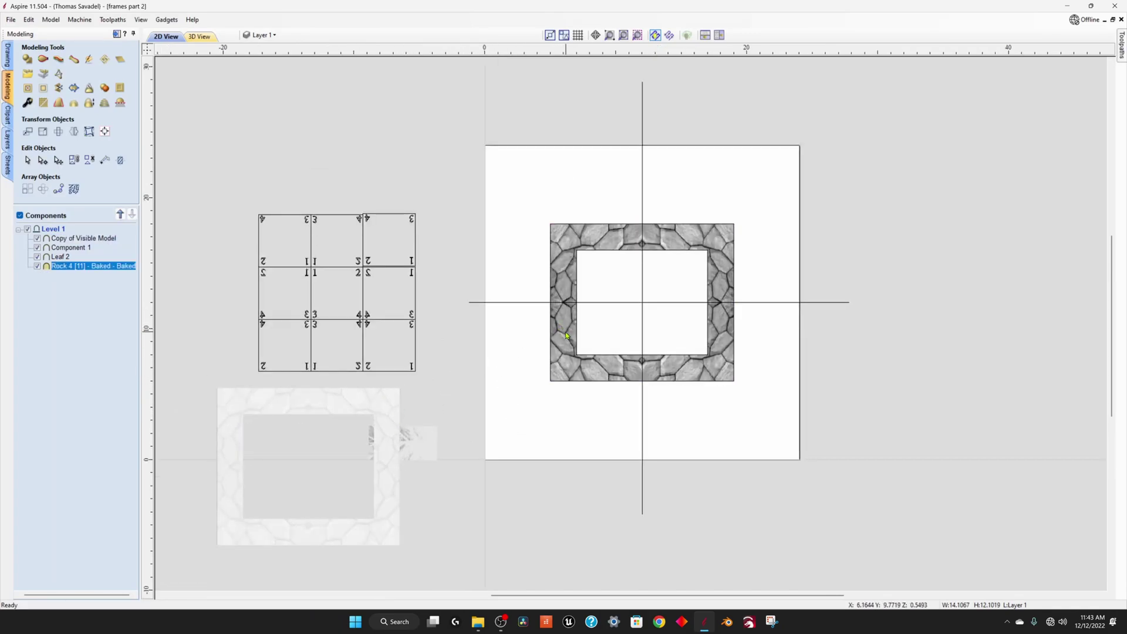
click(689, 371)
click(689, 374)
drag(601, 316, 877, 274)
middle_drag(866, 233, 726, 264)
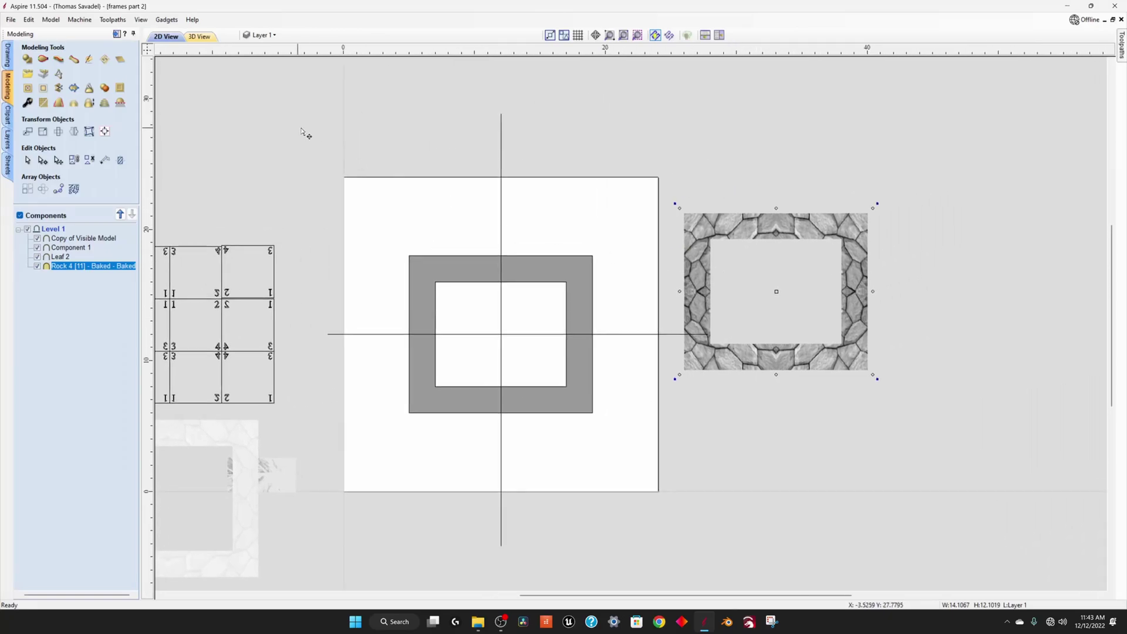
middle_drag(475, 195, 576, 151)
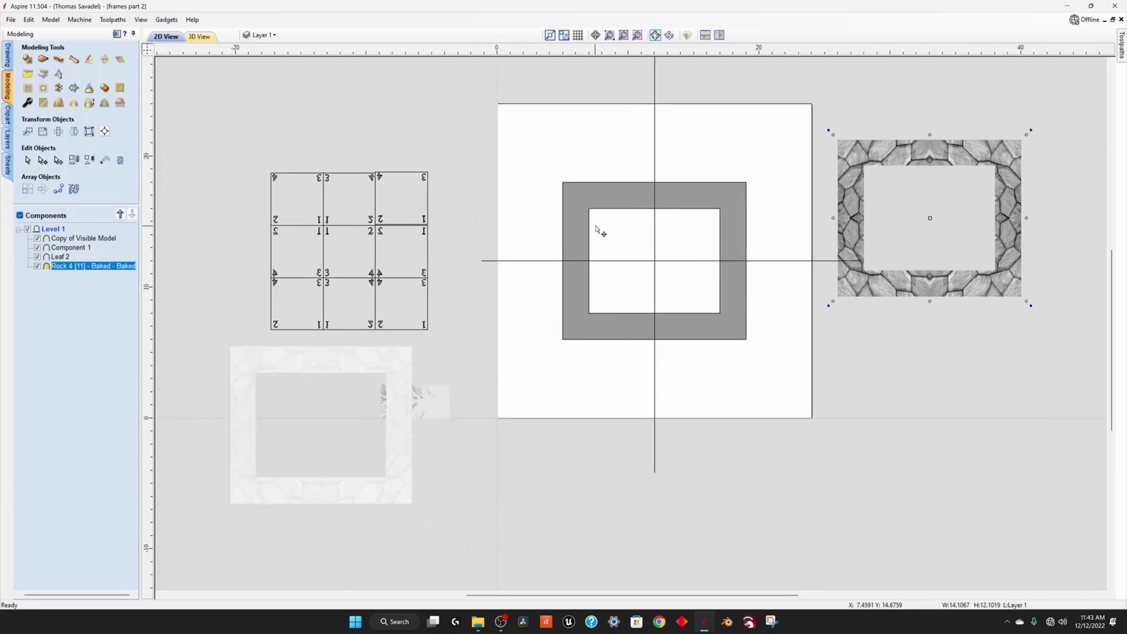
scroll(671, 273, down, 3)
middle_drag(713, 259, 701, 267)
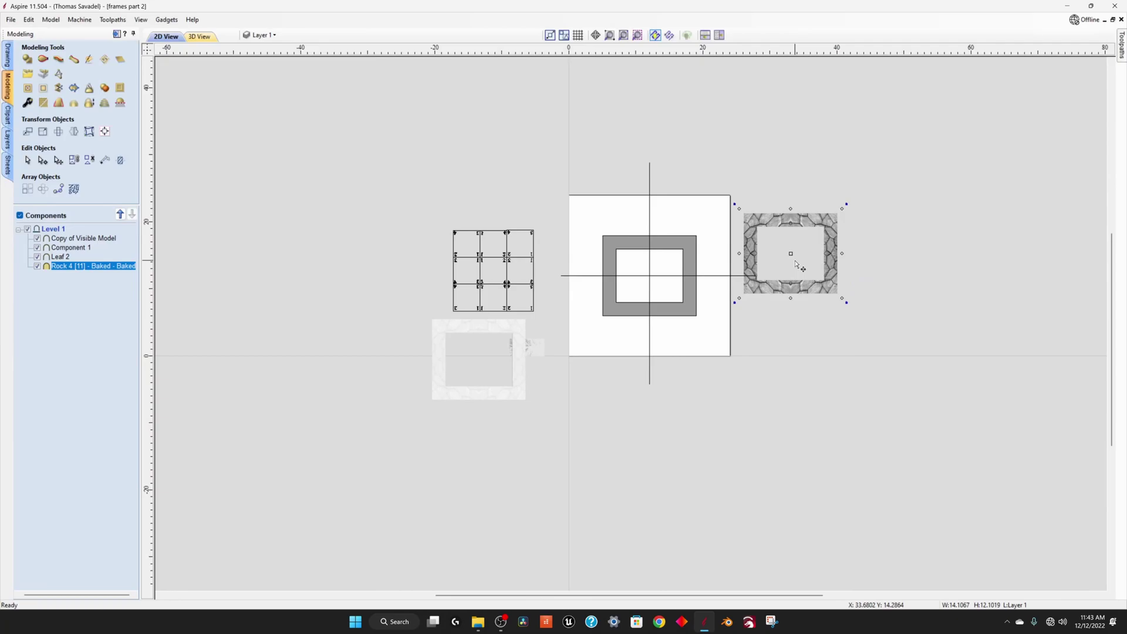
drag(806, 226, 457, 129)
Switch to the "2. Frames set 1" folder, preview the "1. decor frame 5x7 scale" image, and close the preview.
scroll(537, 259, down, 1)
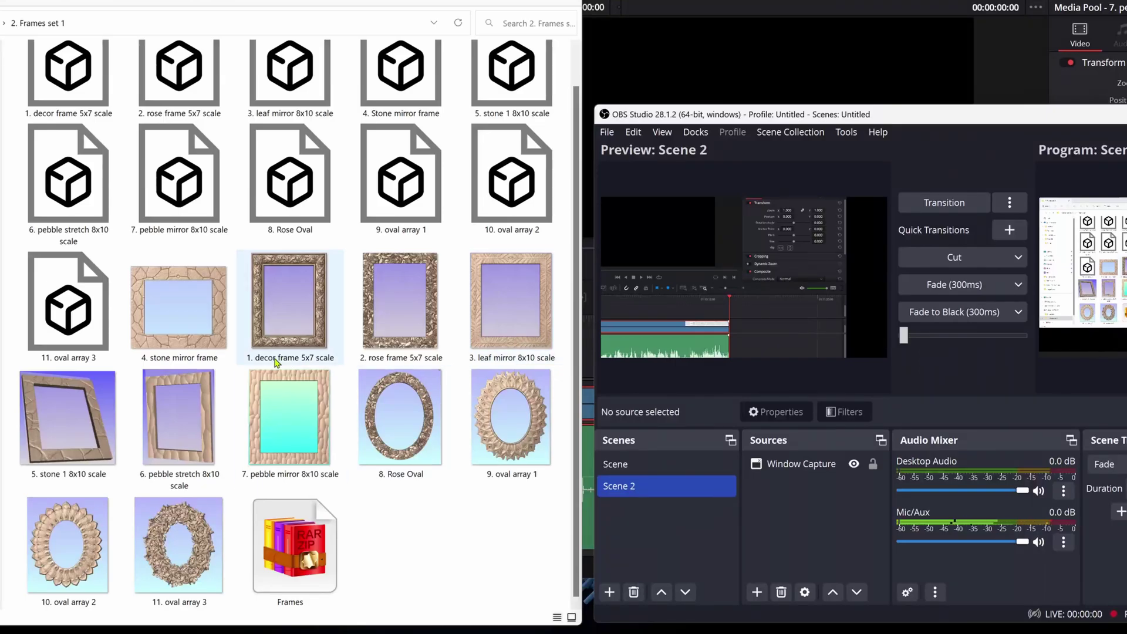
double_click(289, 351)
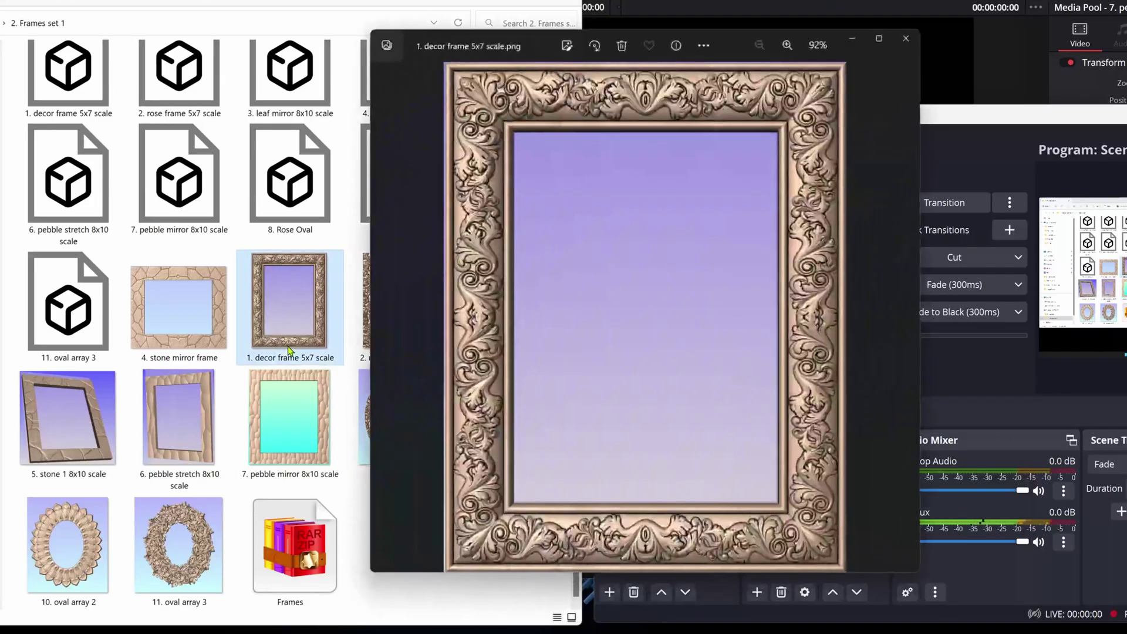
drag(740, 46, 346, 52)
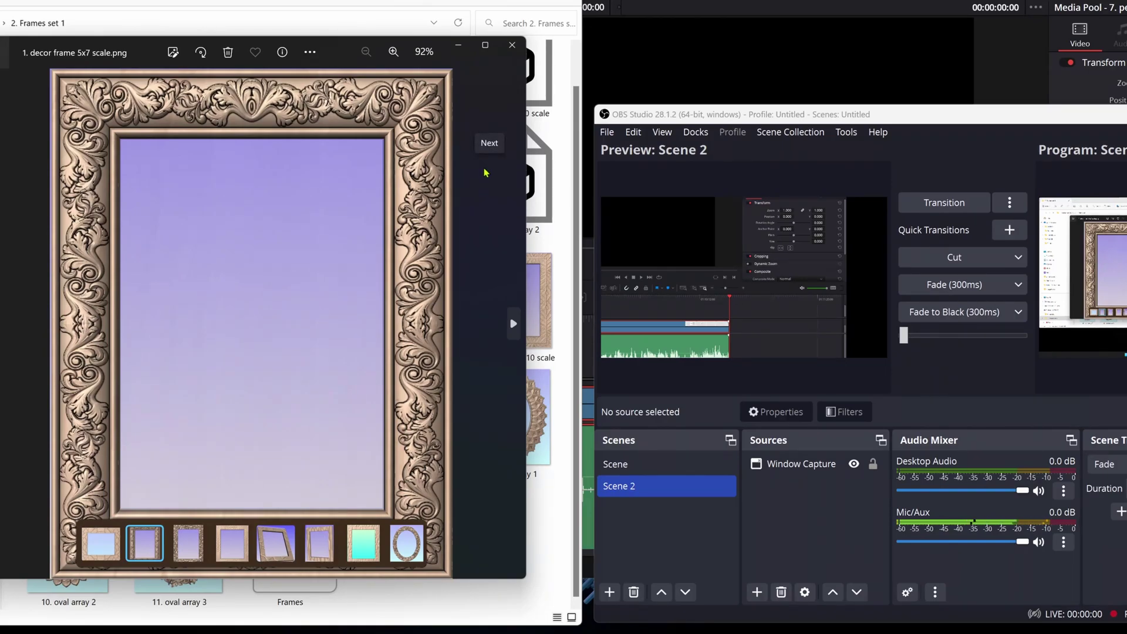
click(512, 45)
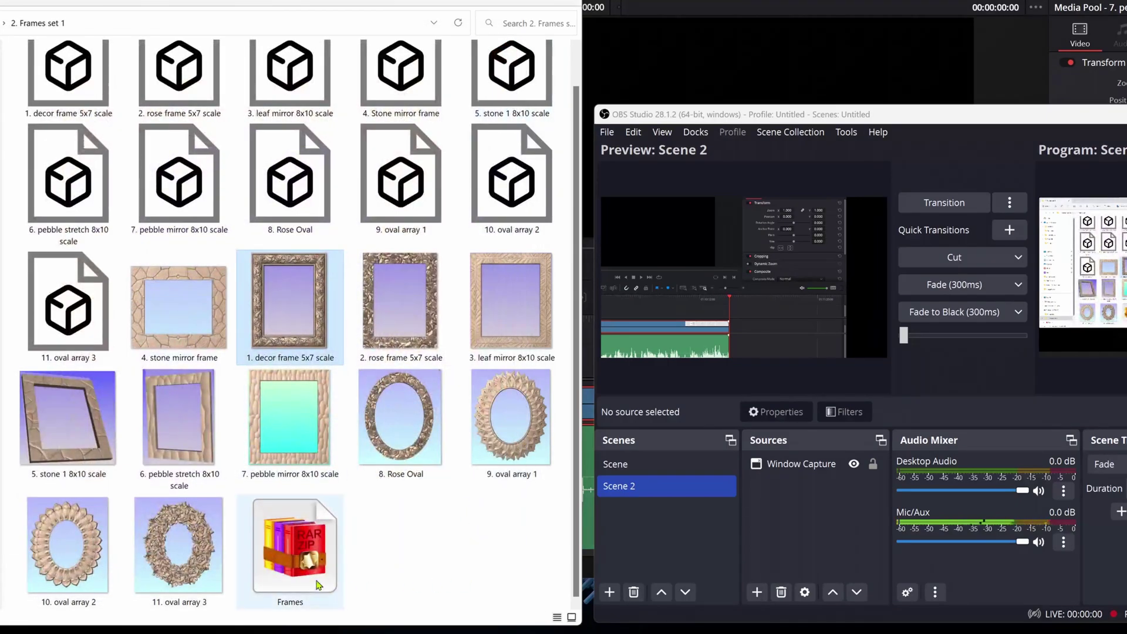